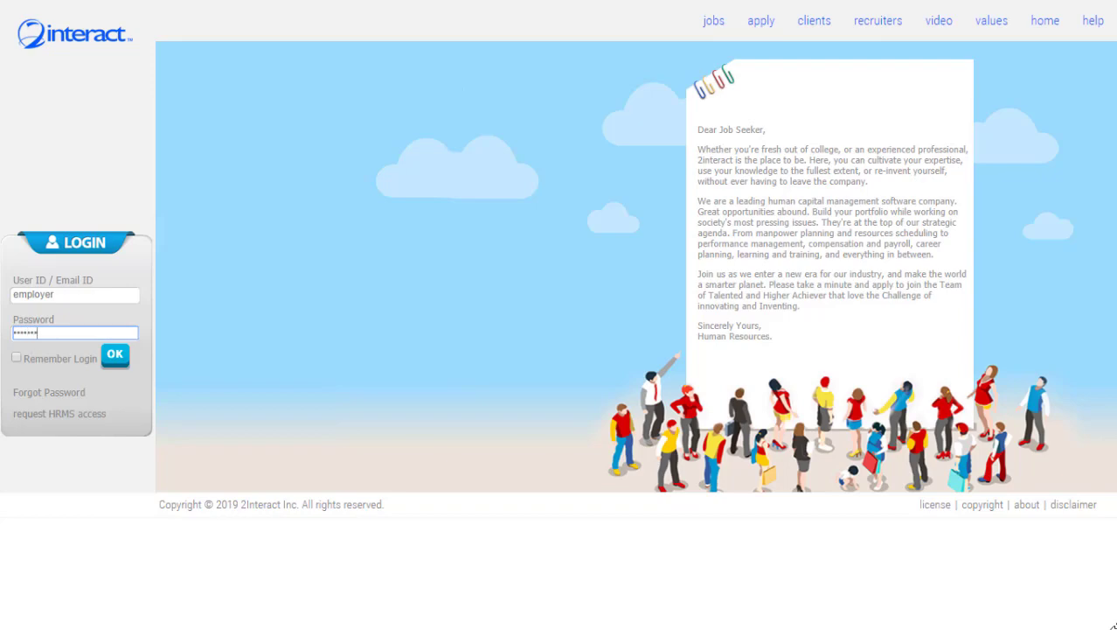
# Sign in, compare the hiring and leave statistics, and open the Quick Hires list.
pyautogui.press('Return')
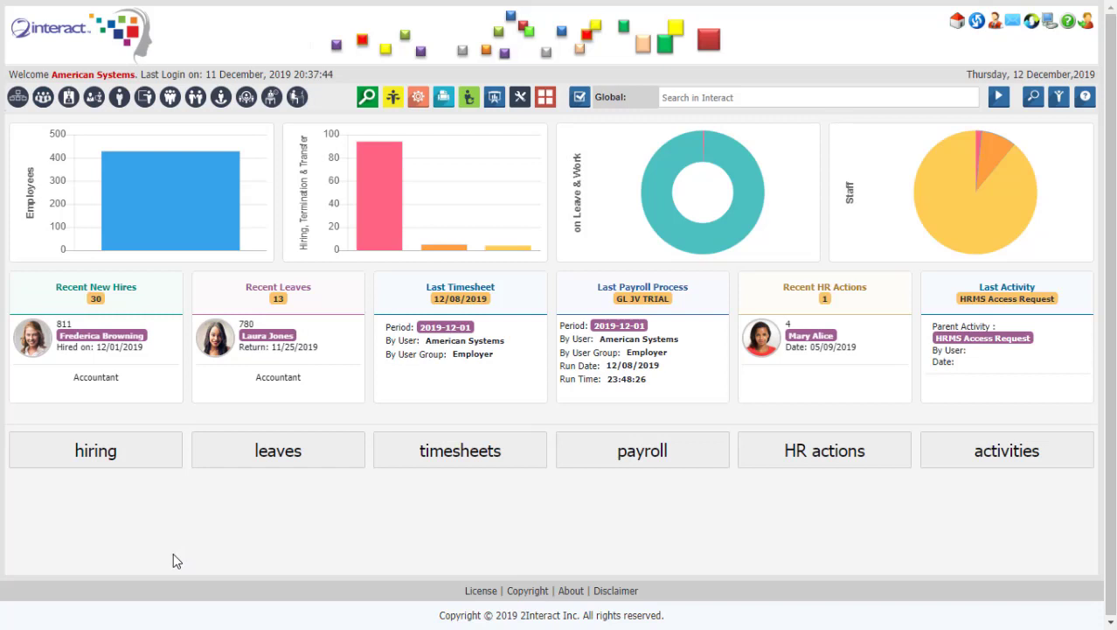
pyautogui.click(127, 459)
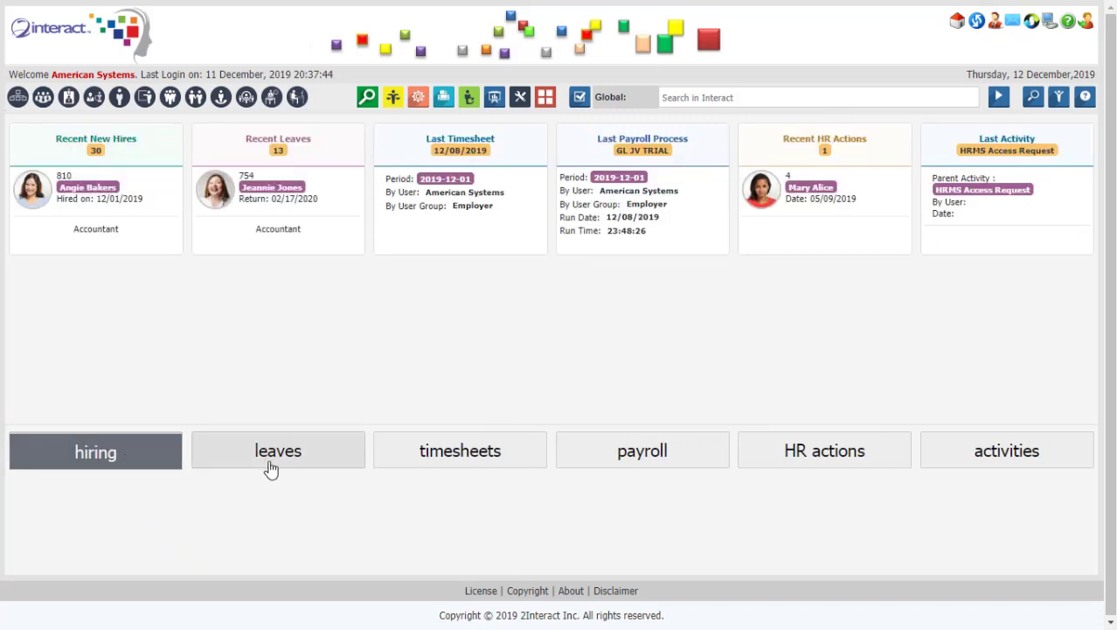
pyautogui.click(269, 463)
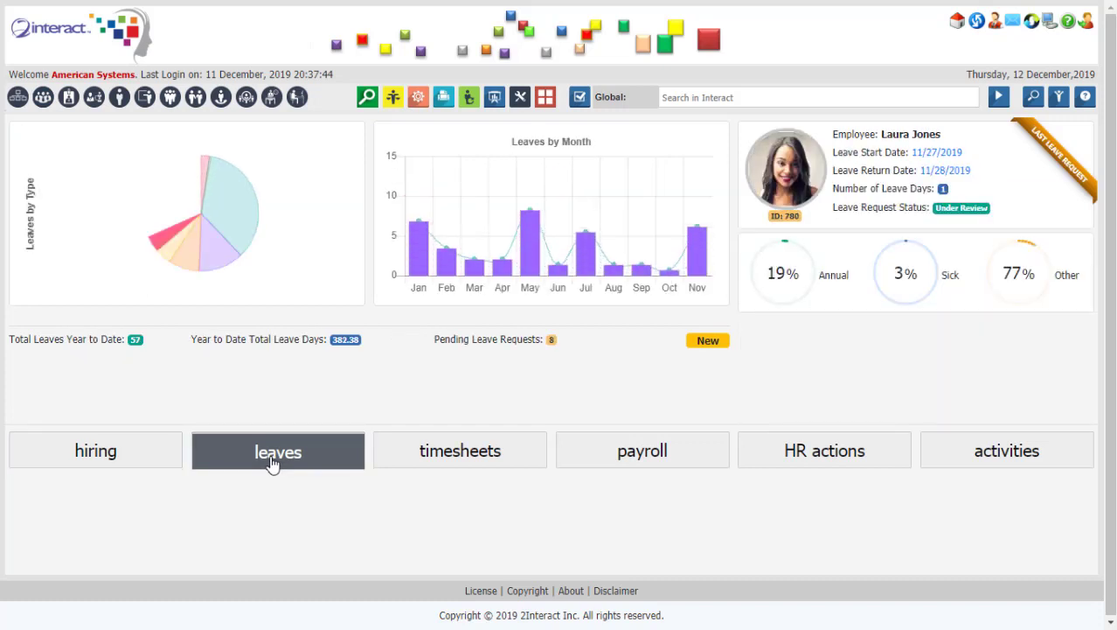
pyautogui.click(154, 463)
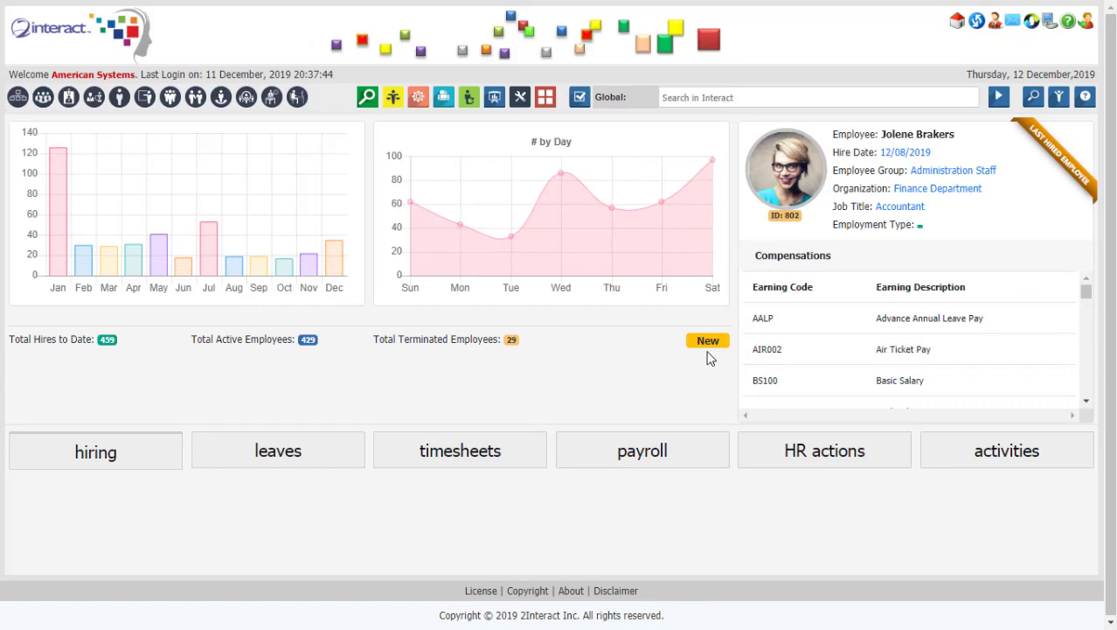
pyautogui.click(709, 347)
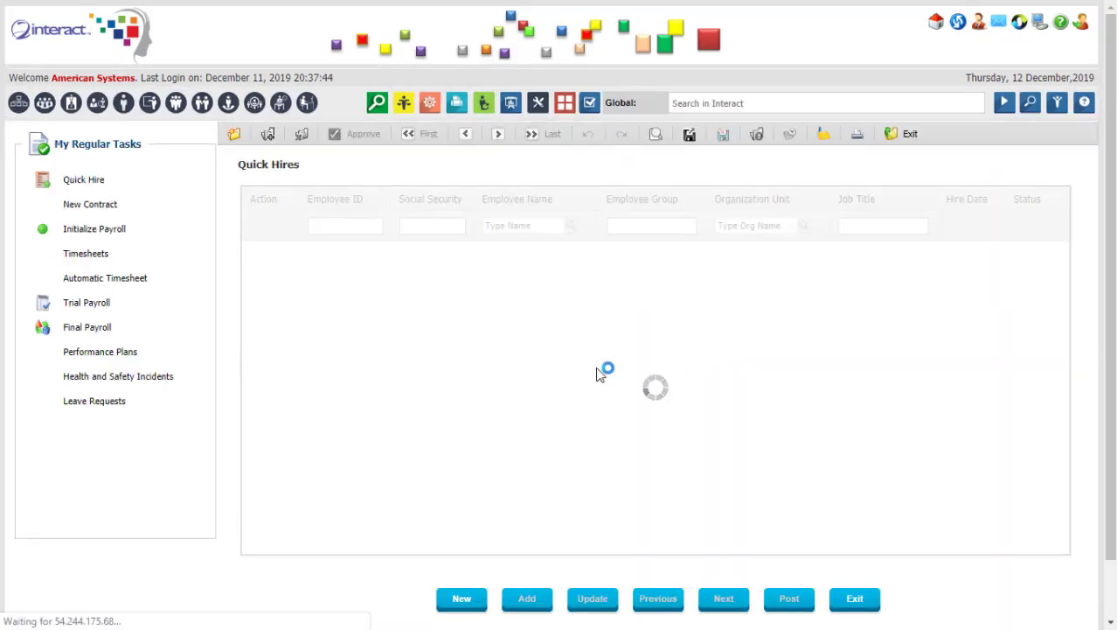
pyautogui.scroll(-2, 950, 280)
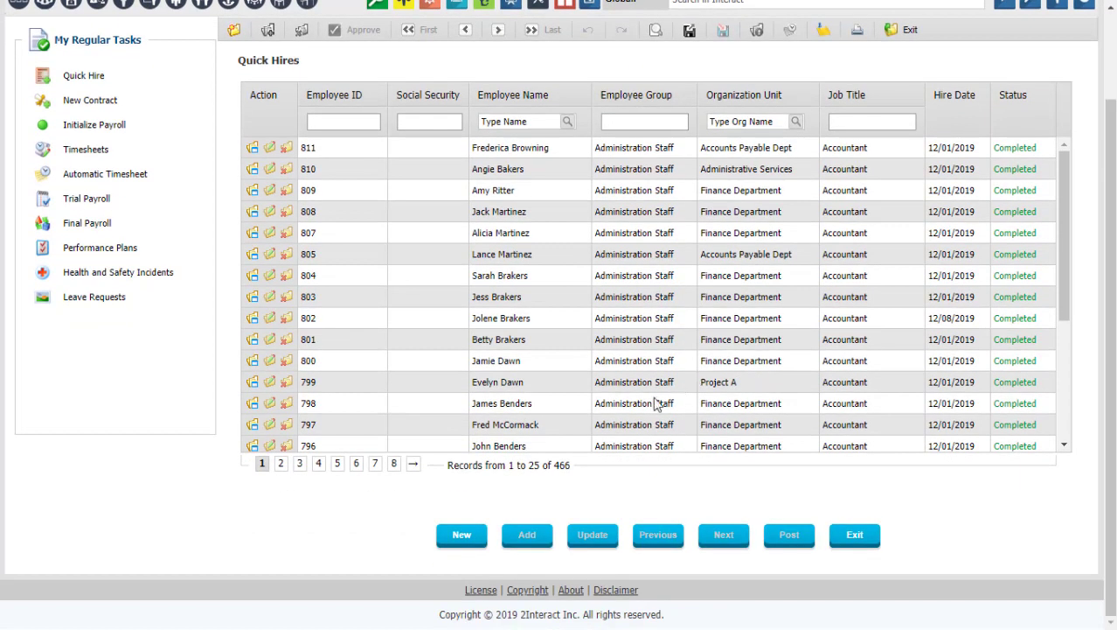
pyautogui.click(463, 536)
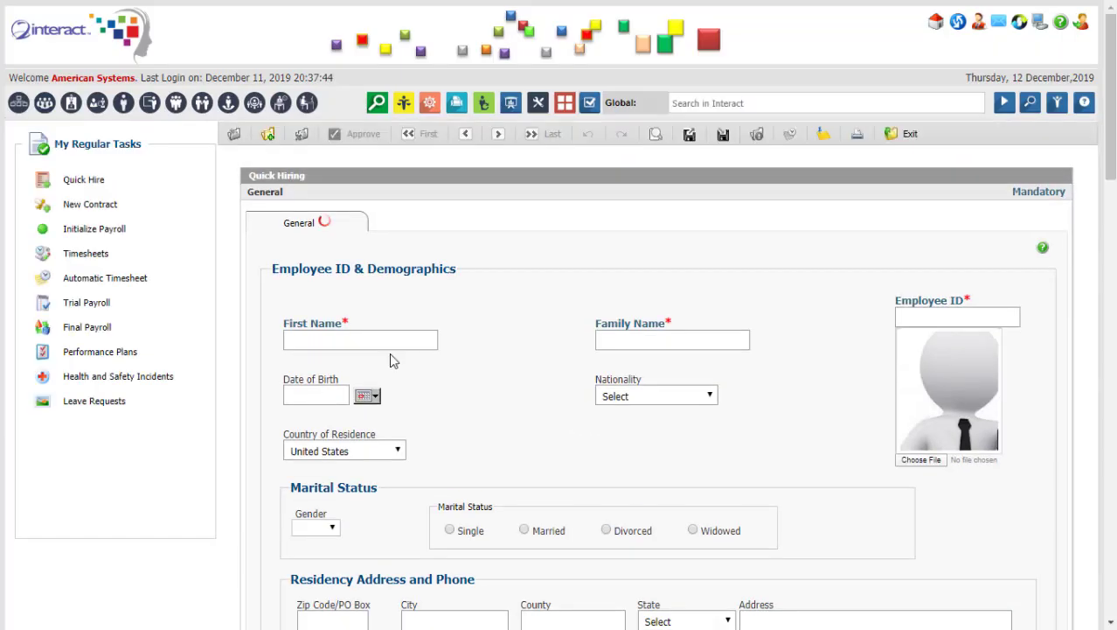
pyautogui.click(393, 341)
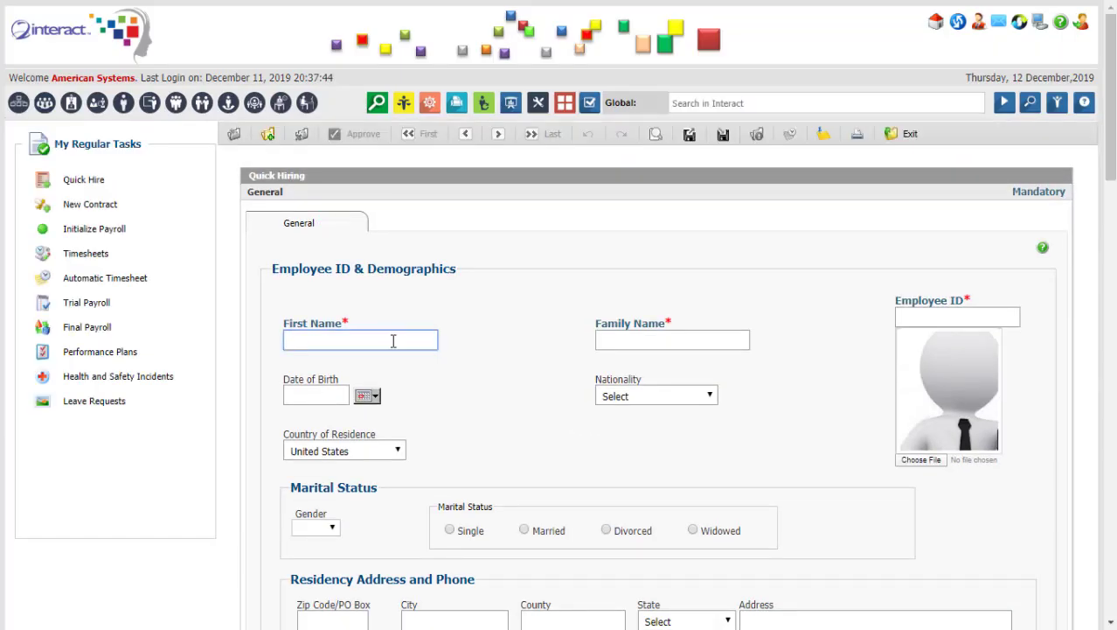
pyautogui.press('Tab')
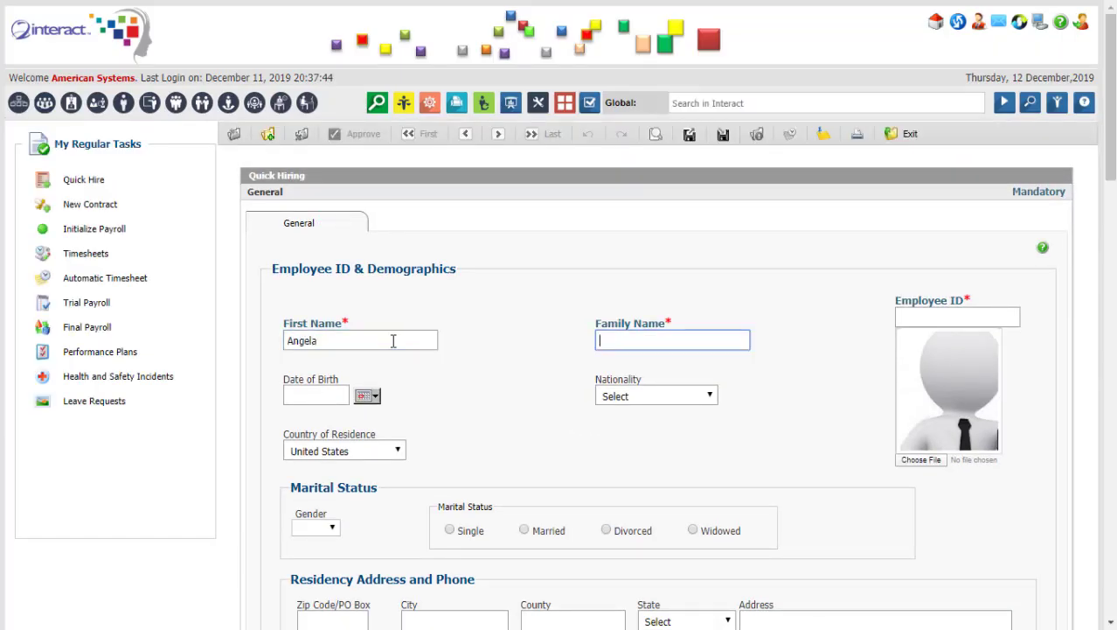
pyautogui.press('Tab')
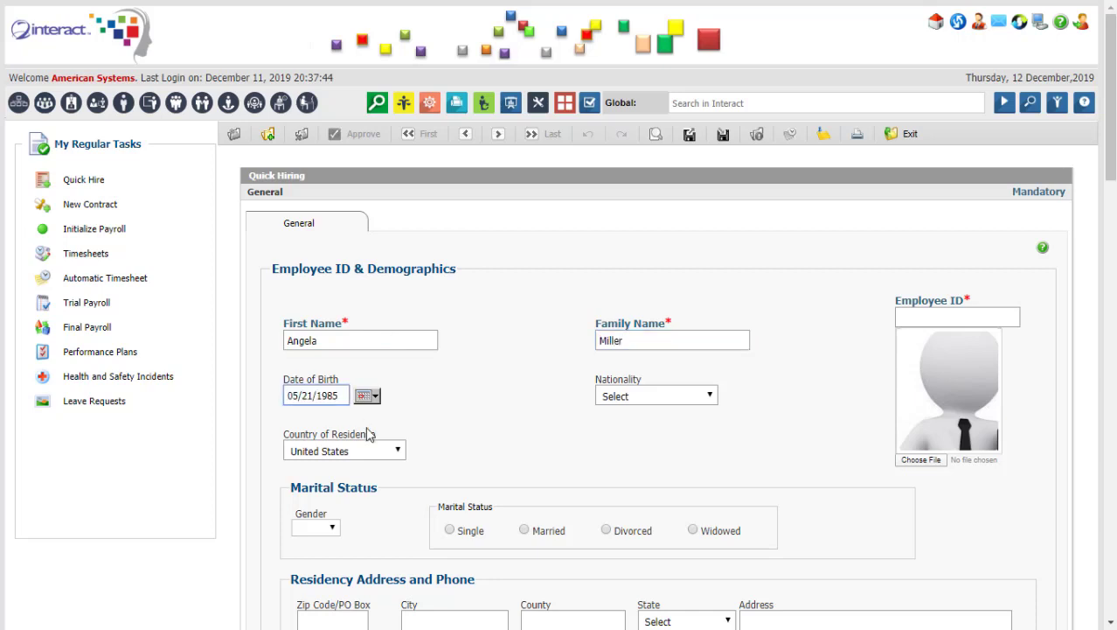
pyautogui.click(328, 525)
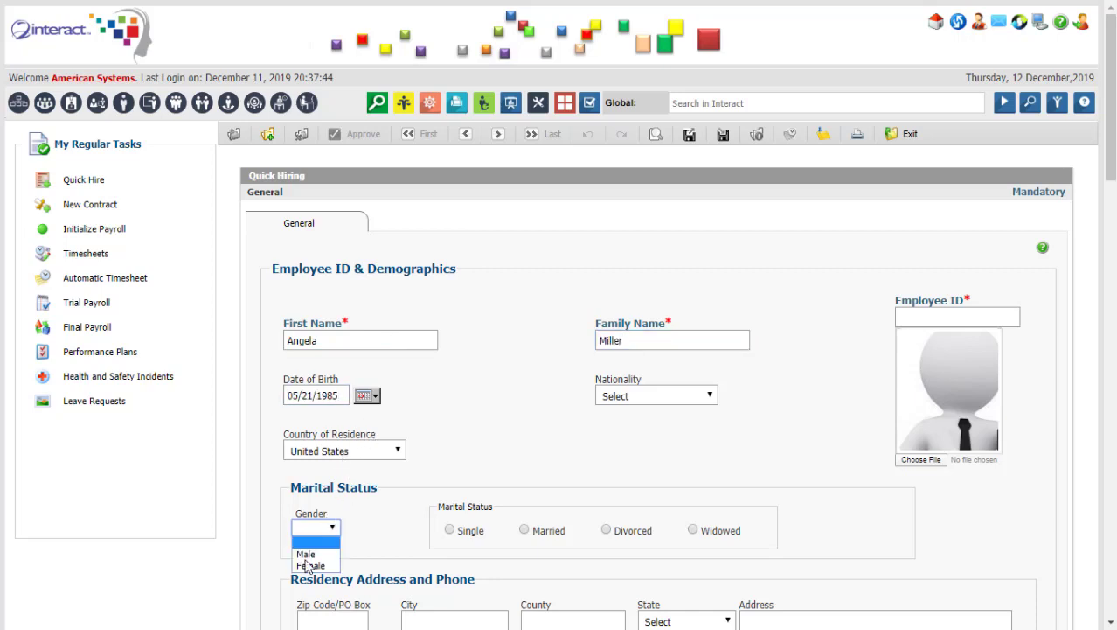
pyautogui.click(313, 566)
pyautogui.click(449, 530)
# Add address and phone details, Administration Staff group, Accounts Receivables unit and Accountant title.
pyautogui.scroll(-6, 446, 530)
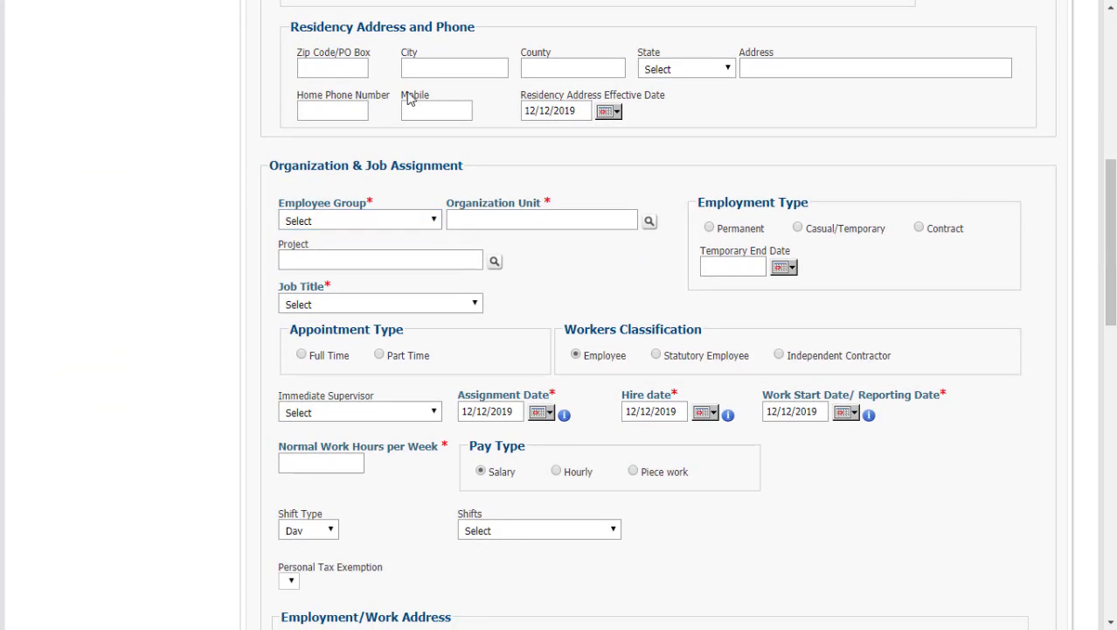
pyautogui.click(328, 70)
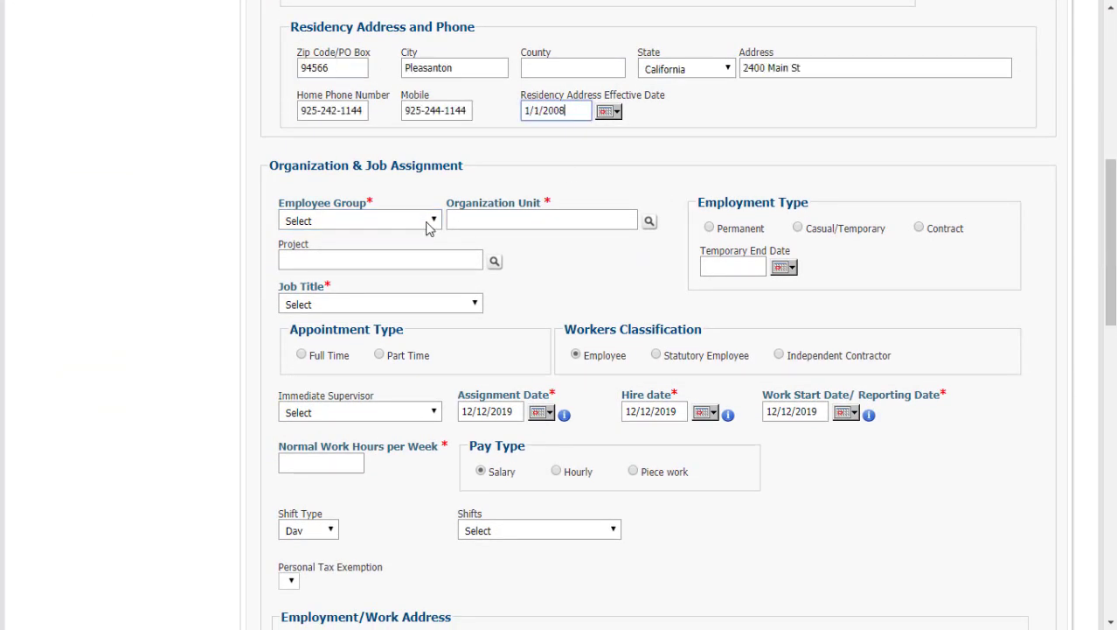
pyautogui.click(429, 223)
pyautogui.click(420, 248)
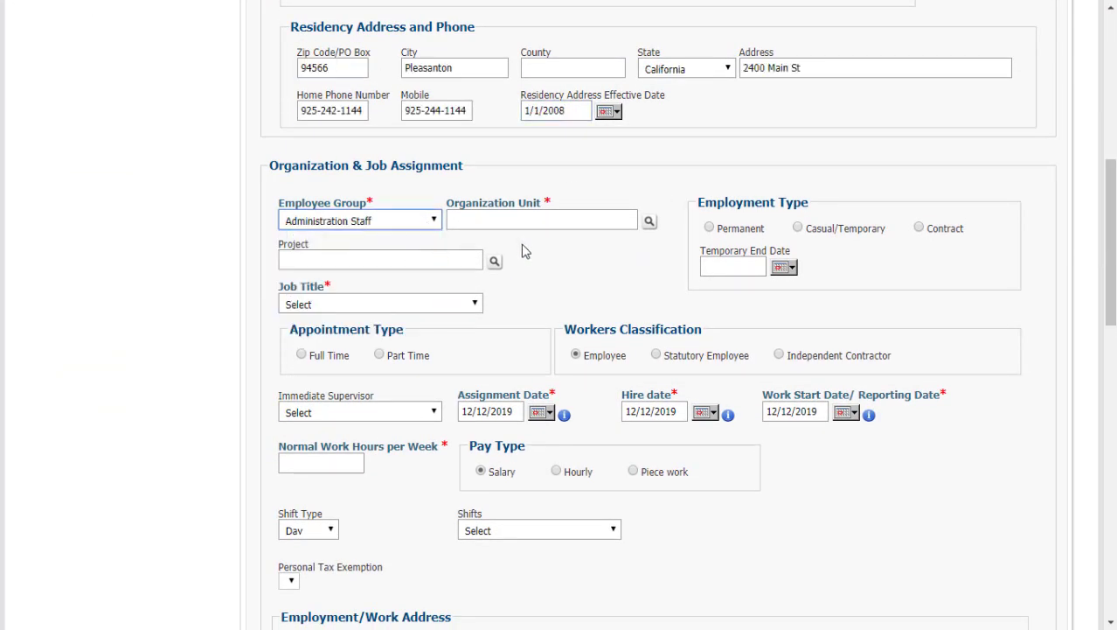
pyautogui.click(652, 226)
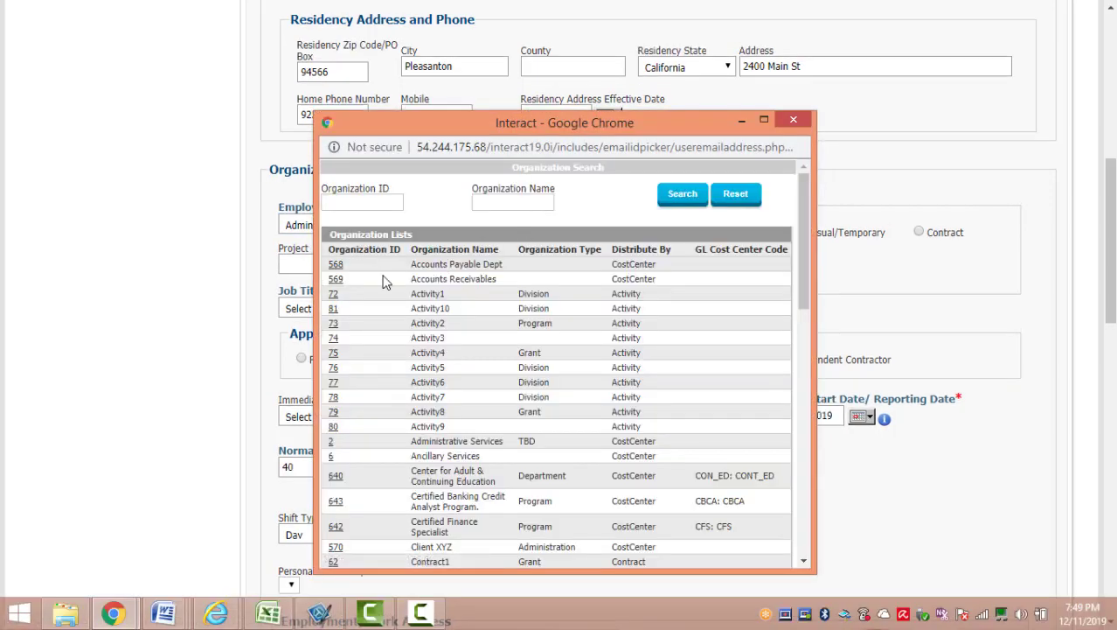
pyautogui.click(339, 281)
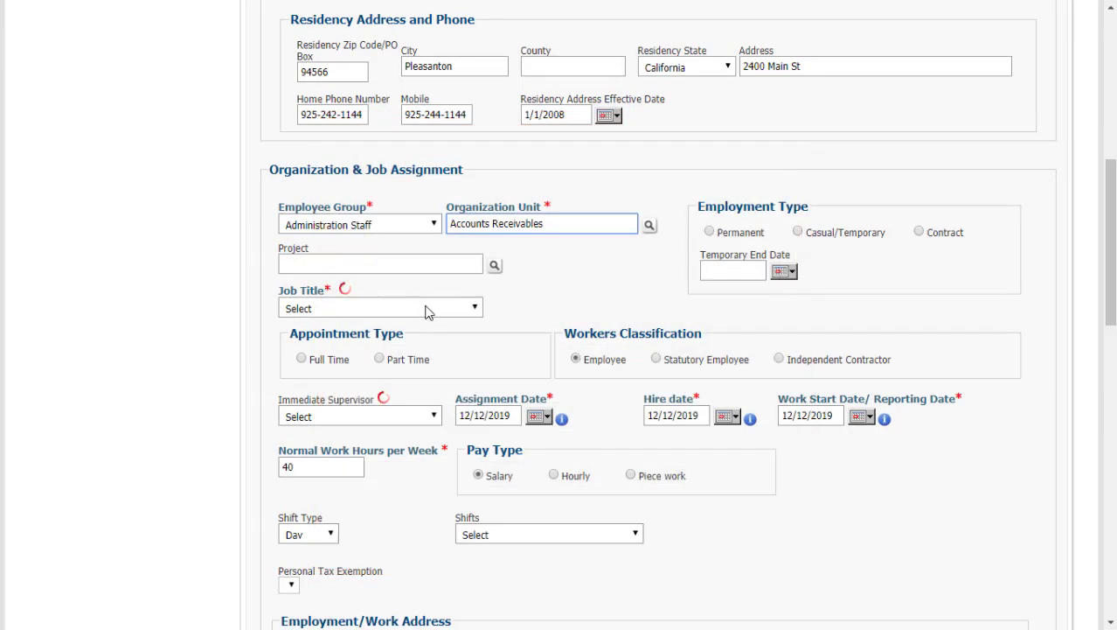
pyautogui.click(424, 309)
pyautogui.click(395, 338)
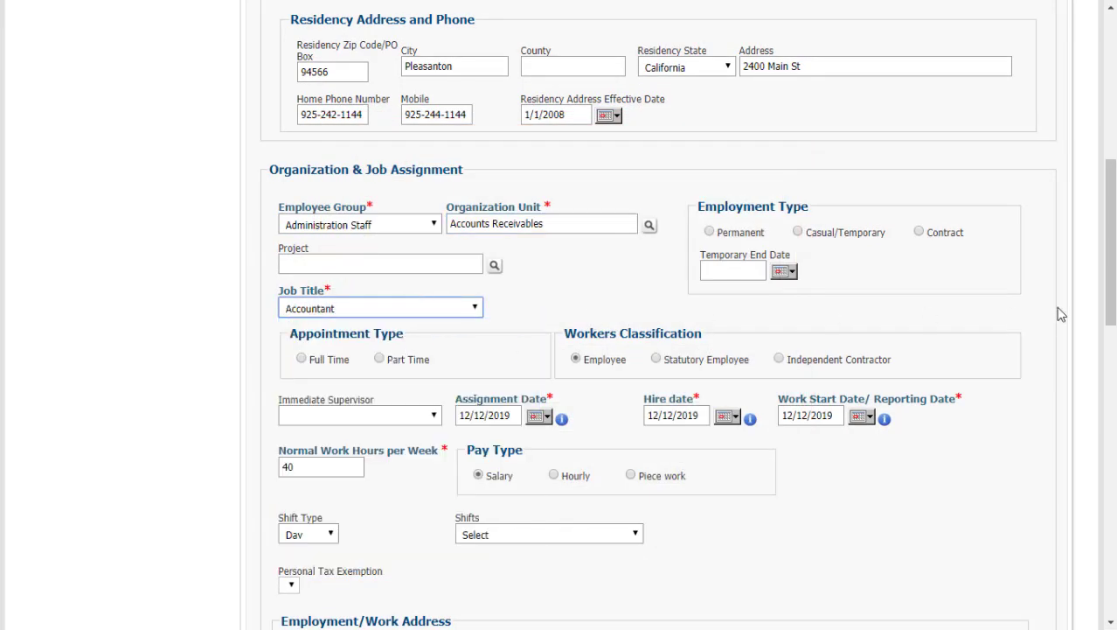
# Assign the employee's immediate supervisor.
pyautogui.scroll(-8, 1090, 429)
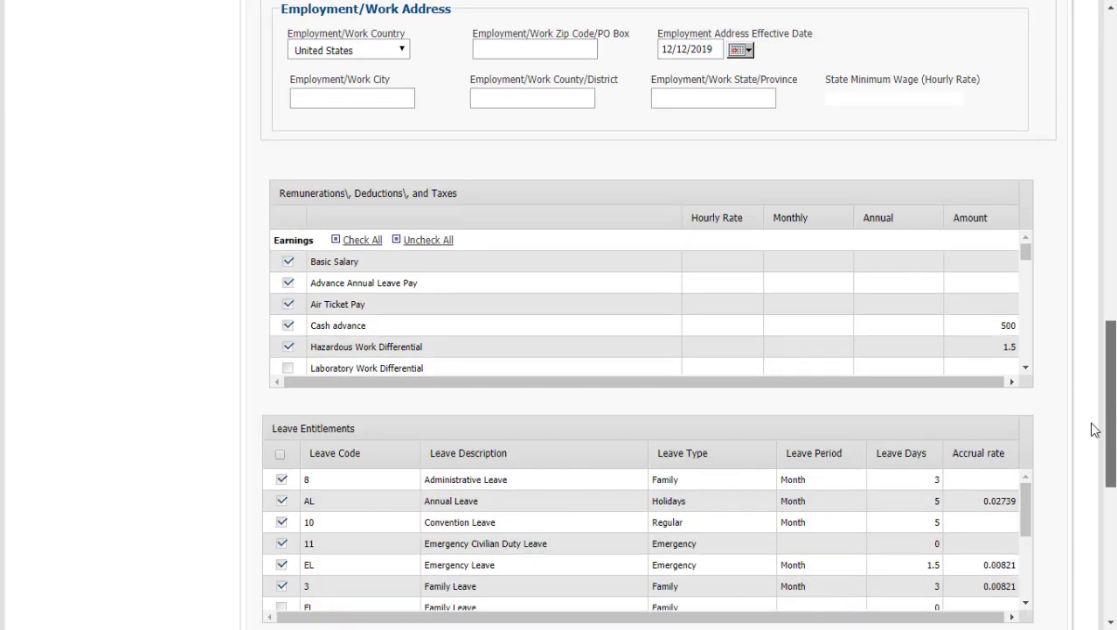
pyautogui.scroll(5, 1092, 443)
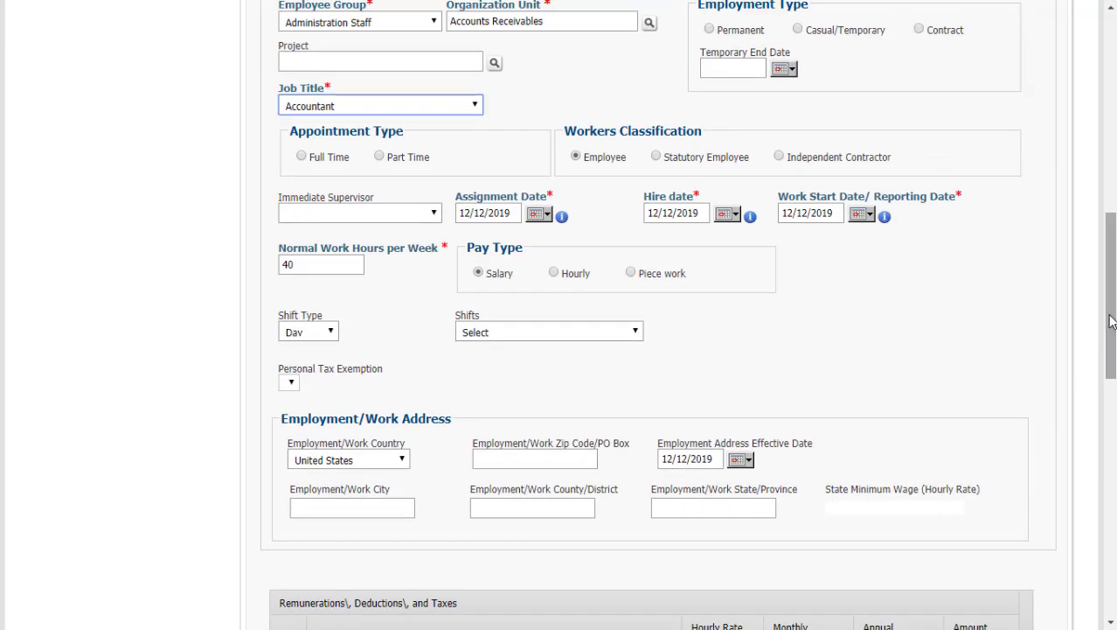
pyautogui.click(428, 212)
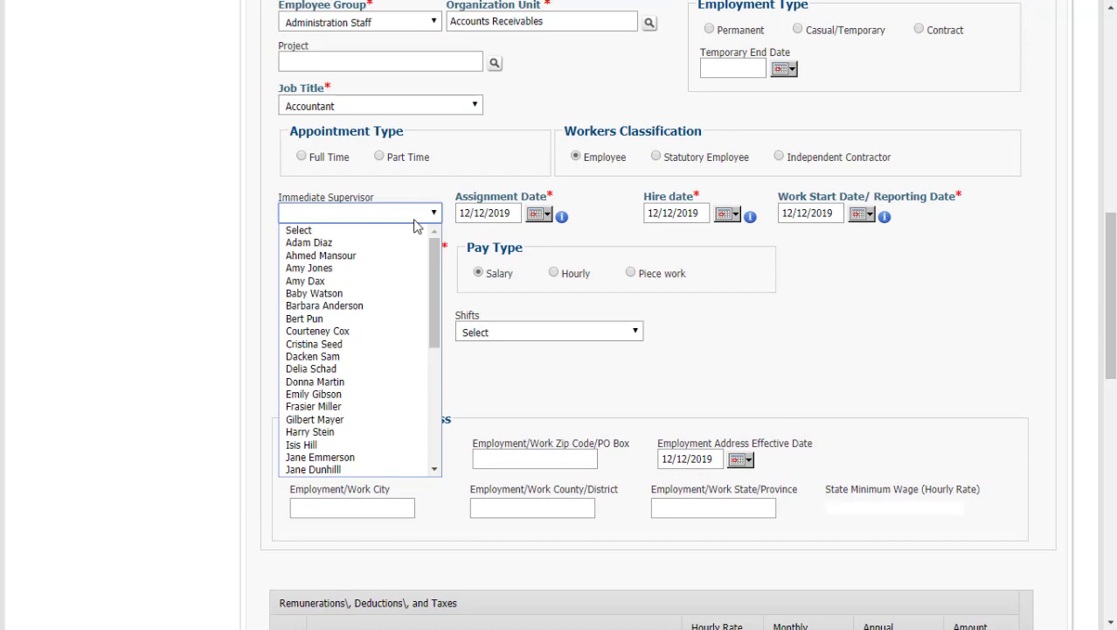
pyautogui.click(385, 306)
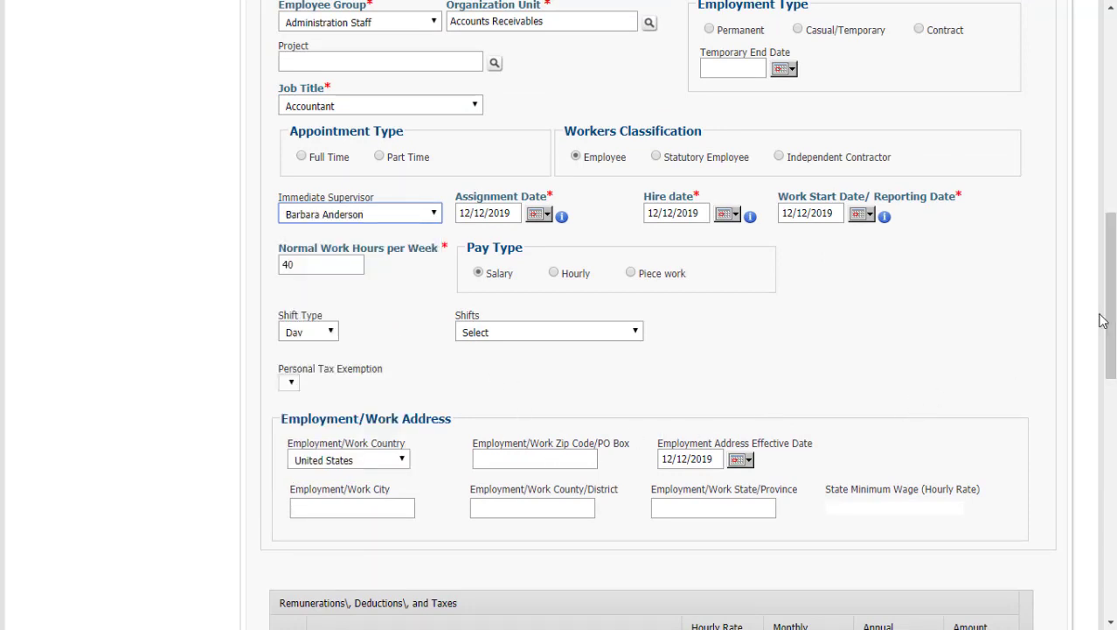
# Set a 5000 monthly basic salary and a 24-month Full Time Employment_Married contract.
pyautogui.moveTo(1103, 320); pyautogui.dragTo(1097, 412)
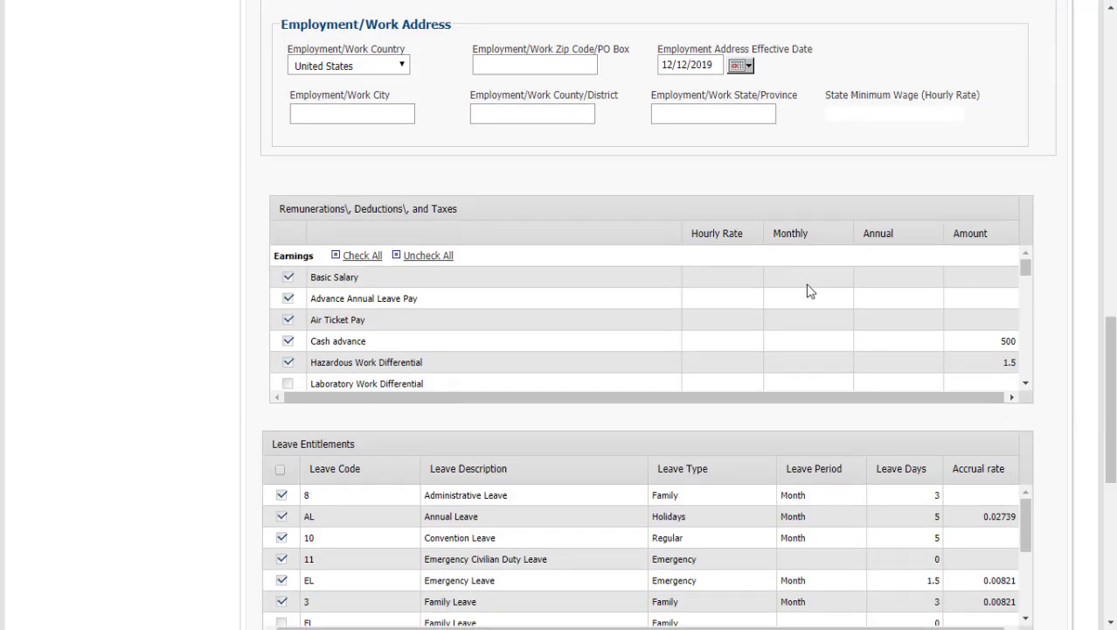
pyautogui.click(806, 285)
pyautogui.write('5000')
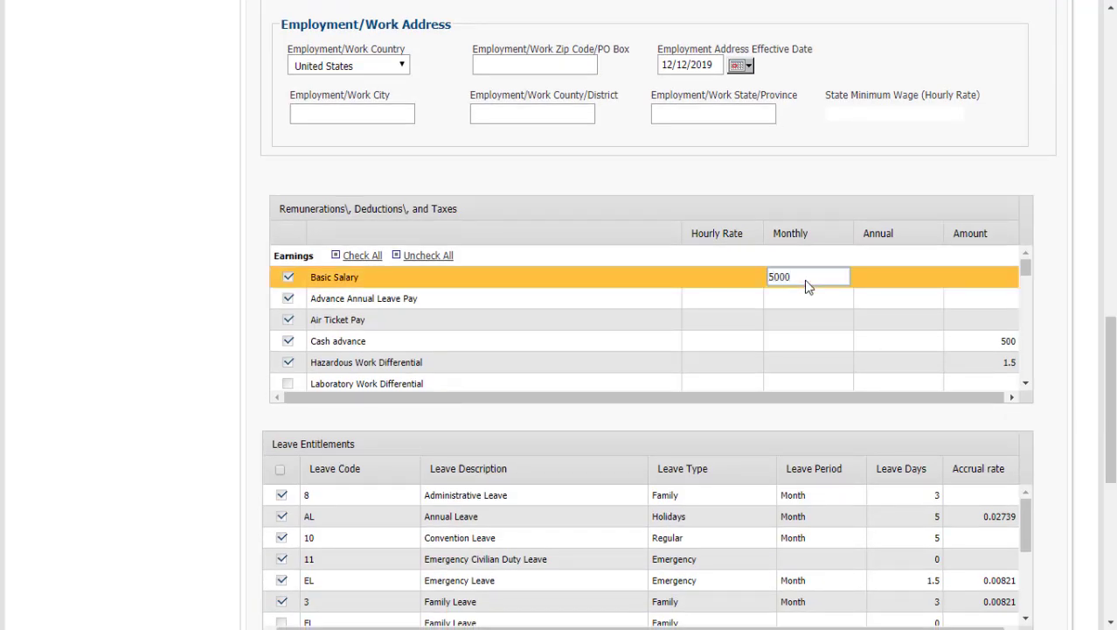
pyautogui.click(884, 189)
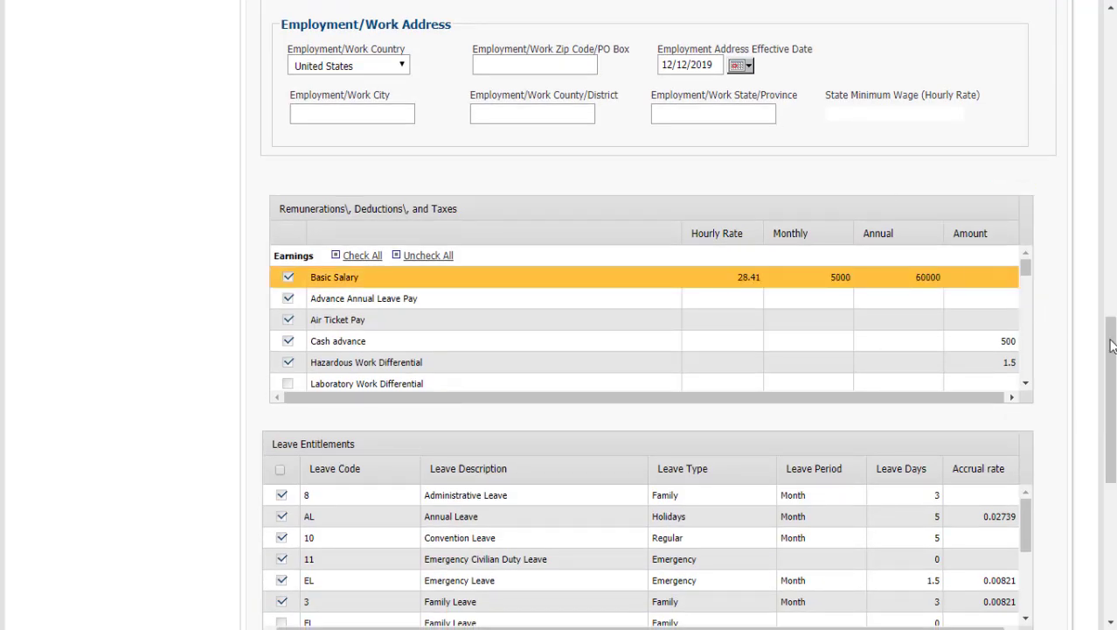
pyautogui.moveTo(1108, 354); pyautogui.dragTo(1111, 420)
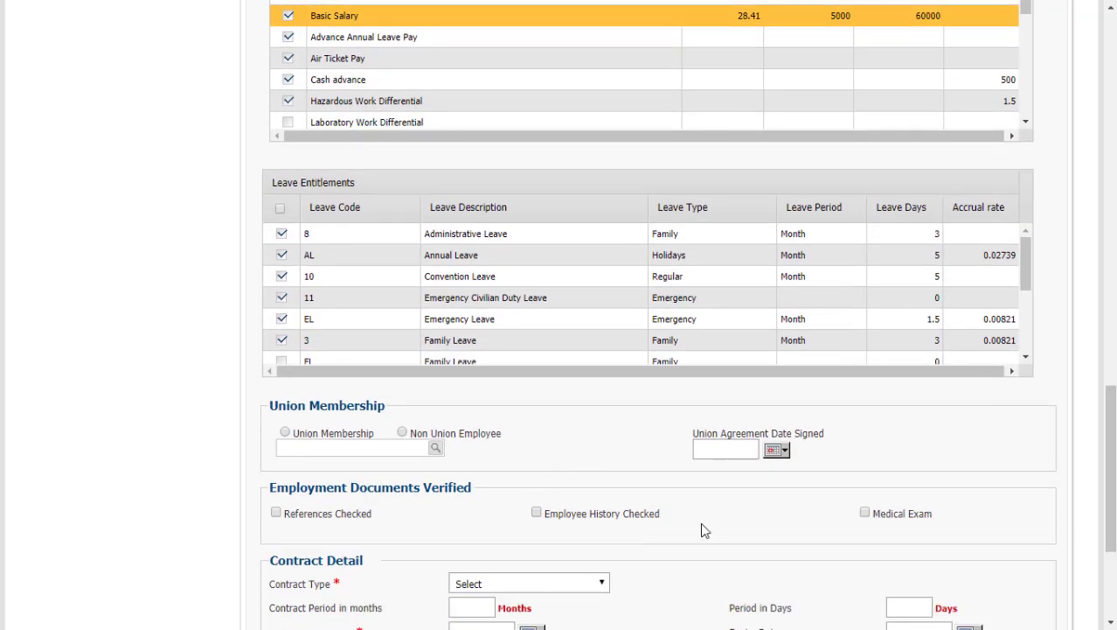
pyautogui.moveTo(1109, 468); pyautogui.dragTo(1109, 531)
pyautogui.click(557, 348)
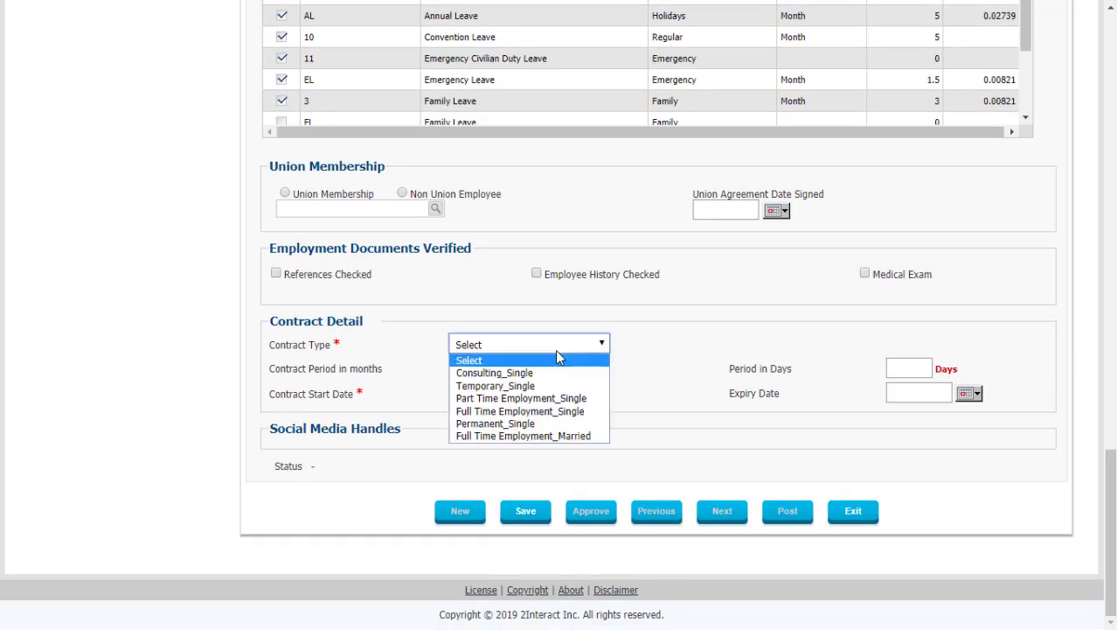
pyautogui.click(538, 435)
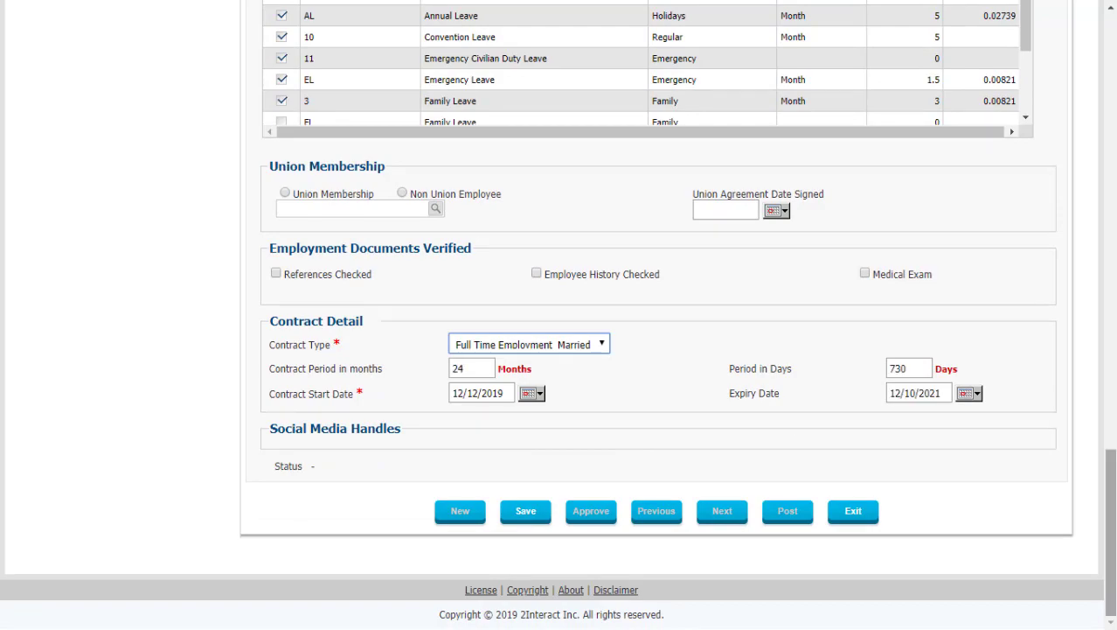
pyautogui.moveTo(1110, 534); pyautogui.dragTo(1111, 114)
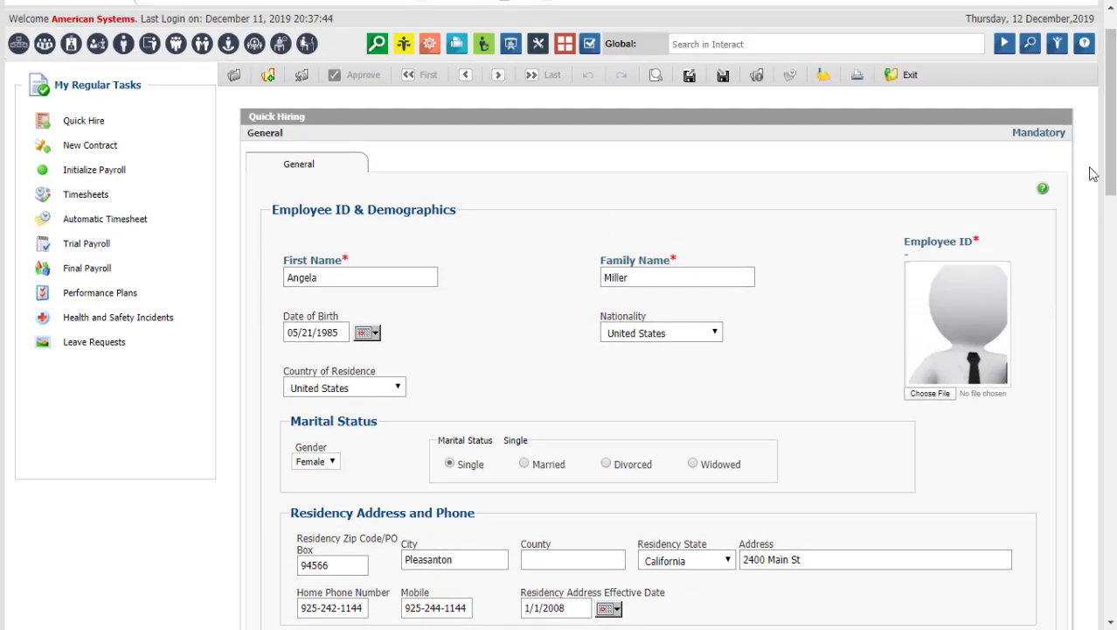
# Set both the assignment date and hire date to 12/01/2019.
pyautogui.scroll(-7, 1089, 201)
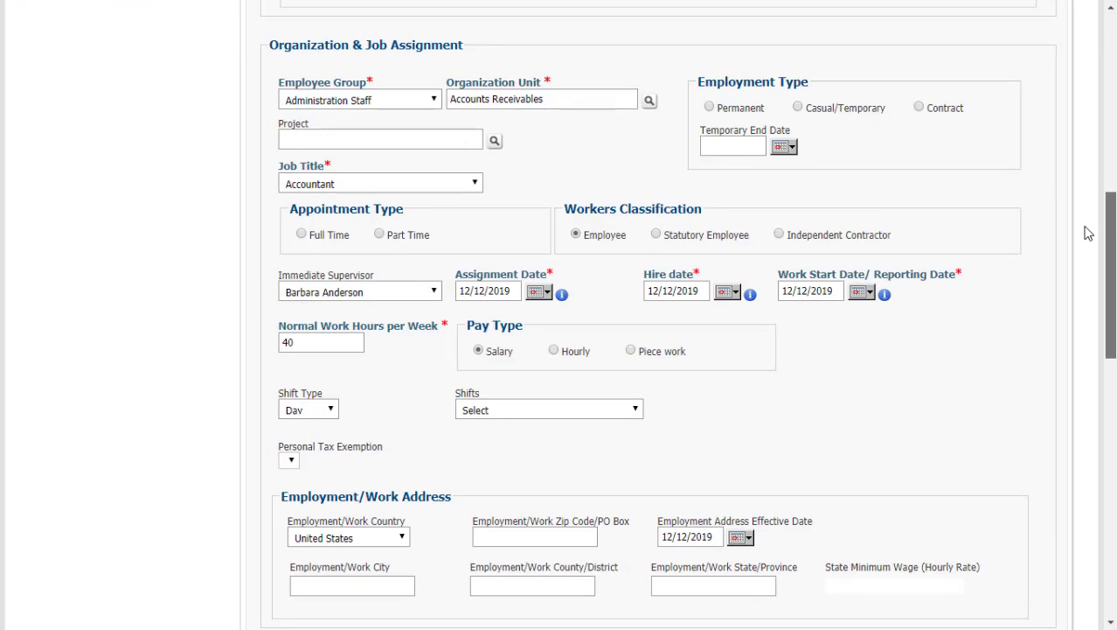
pyautogui.click(539, 293)
pyautogui.click(500, 345)
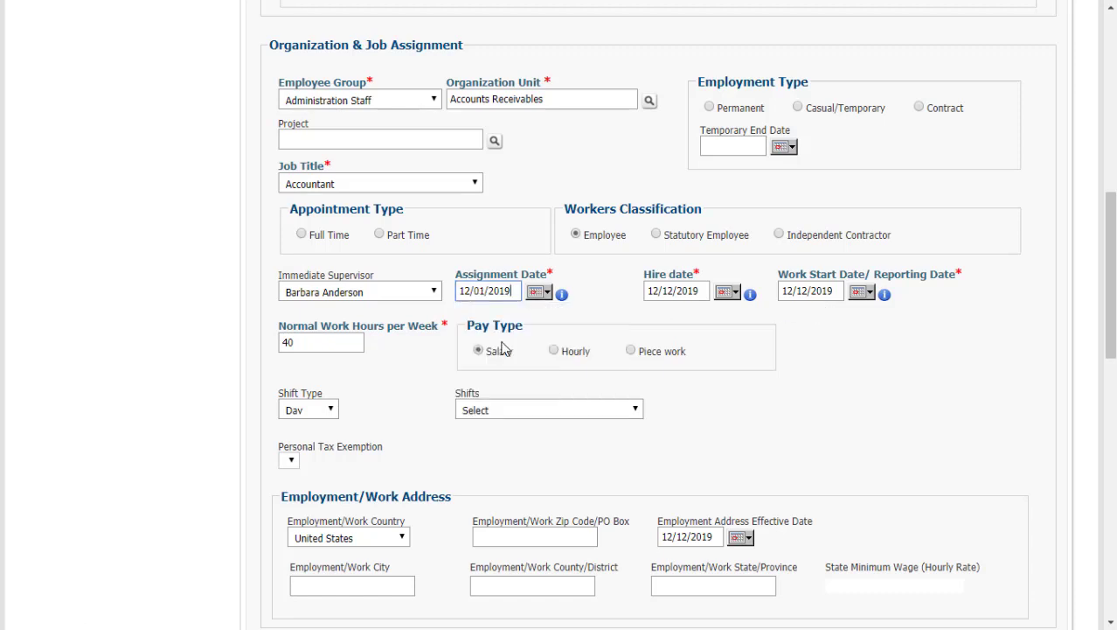
pyautogui.click(728, 292)
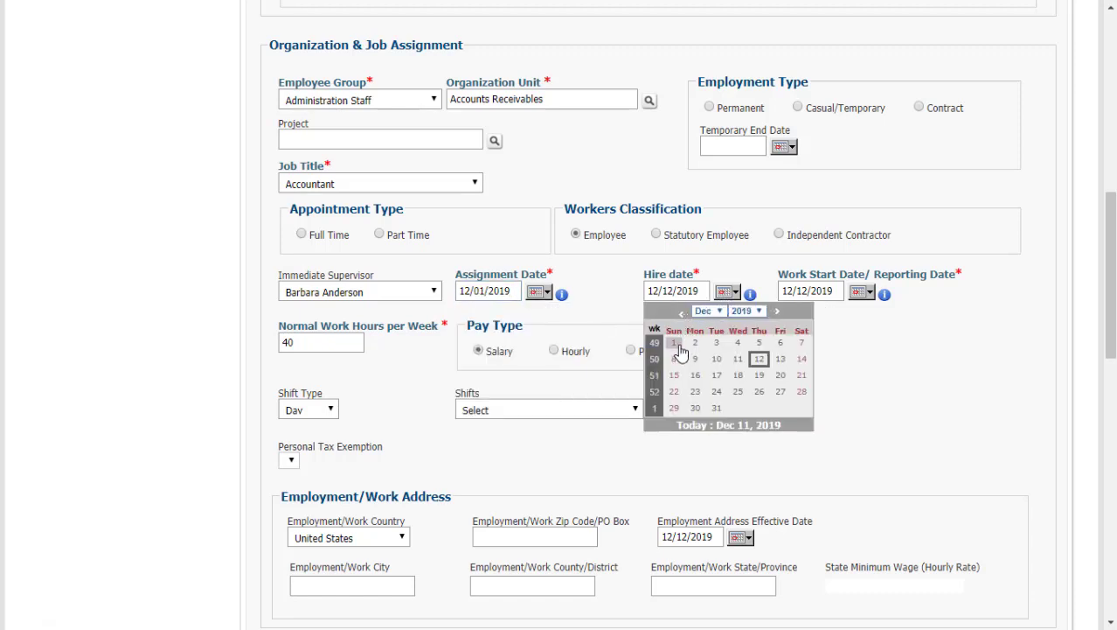
pyautogui.click(681, 347)
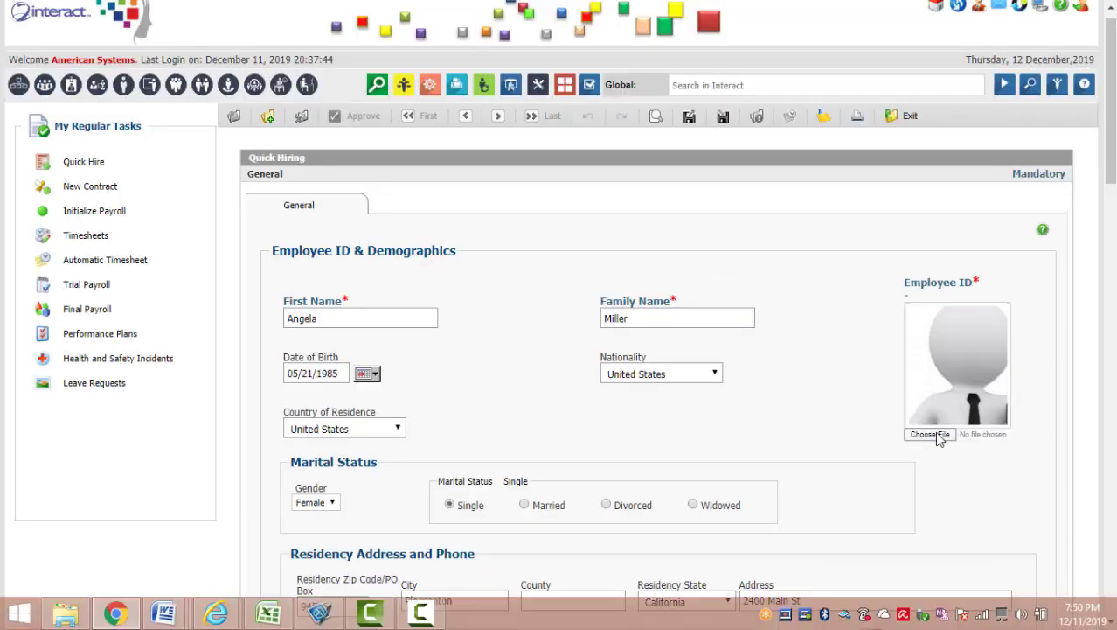
# Attach 43_pic.jpg as the employee photo and save the new employee.
pyautogui.click(934, 431)
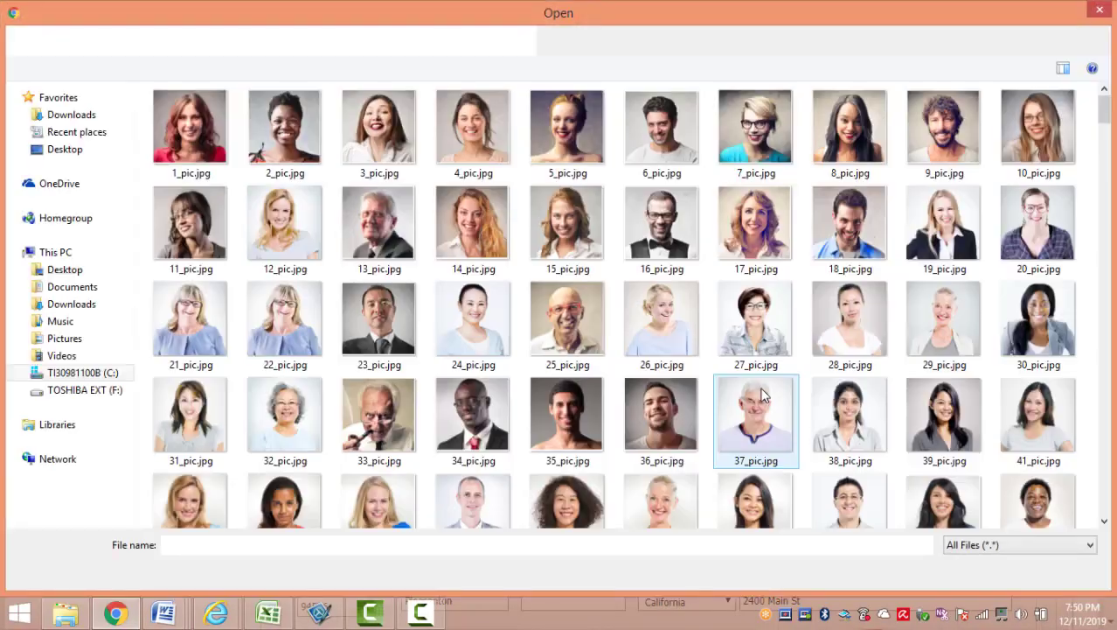
pyautogui.click(289, 490)
pyautogui.doubleClick(291, 496)
pyautogui.scroll(1, 274, 142)
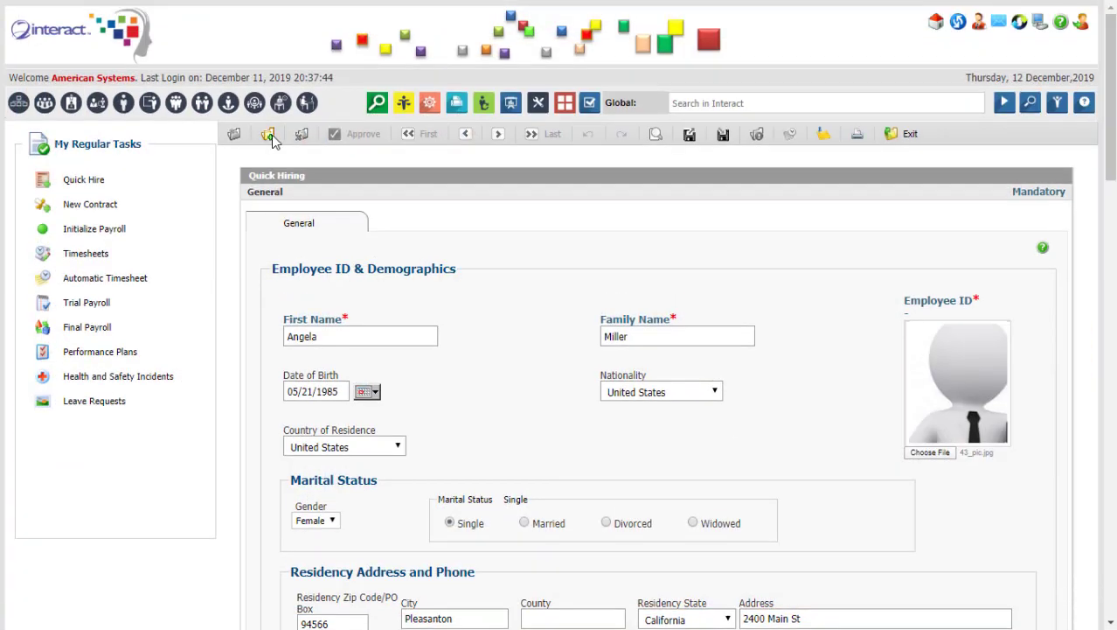
pyautogui.click(267, 134)
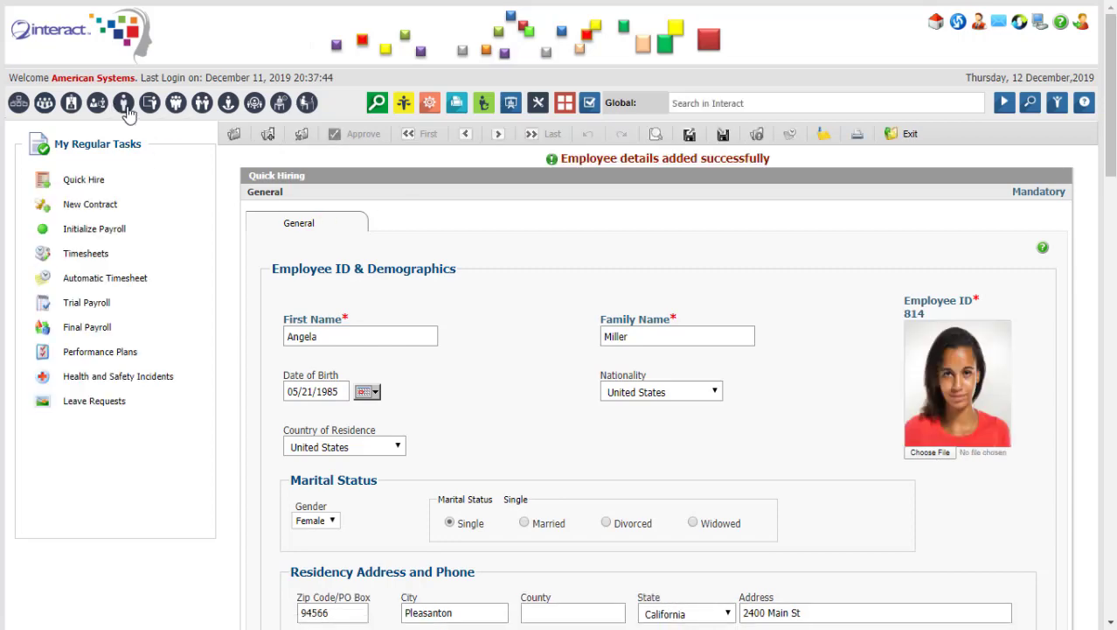
# Review the new employee's Skills, Work Experience and Job Positions tabs, returning to General details.
pyautogui.click(126, 108)
pyautogui.click(424, 239)
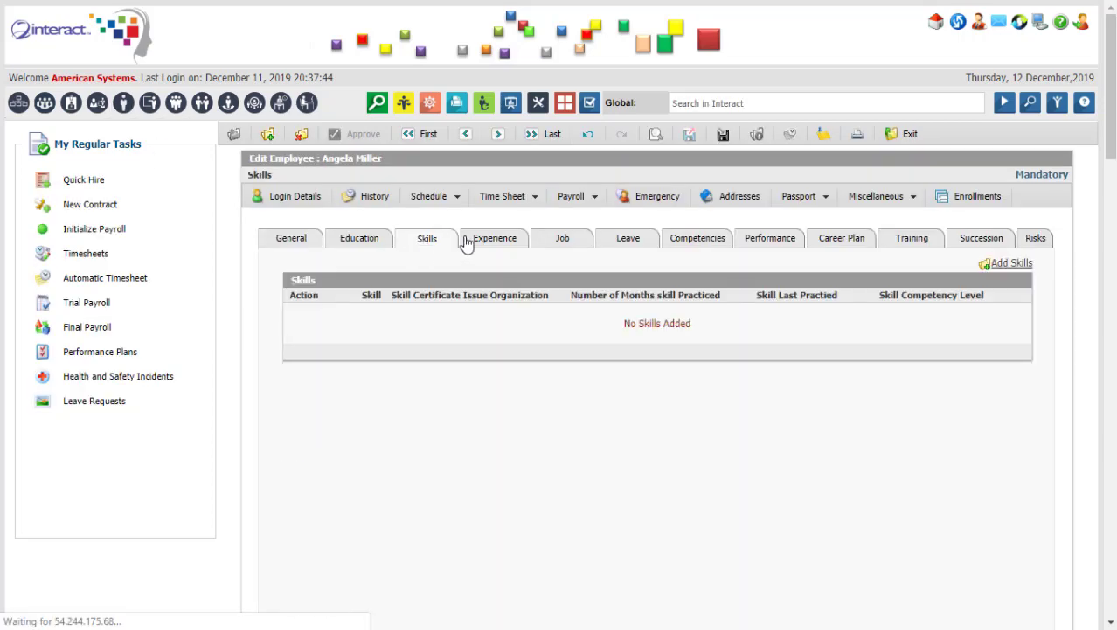
pyautogui.click(468, 241)
pyautogui.click(562, 240)
pyautogui.click(291, 243)
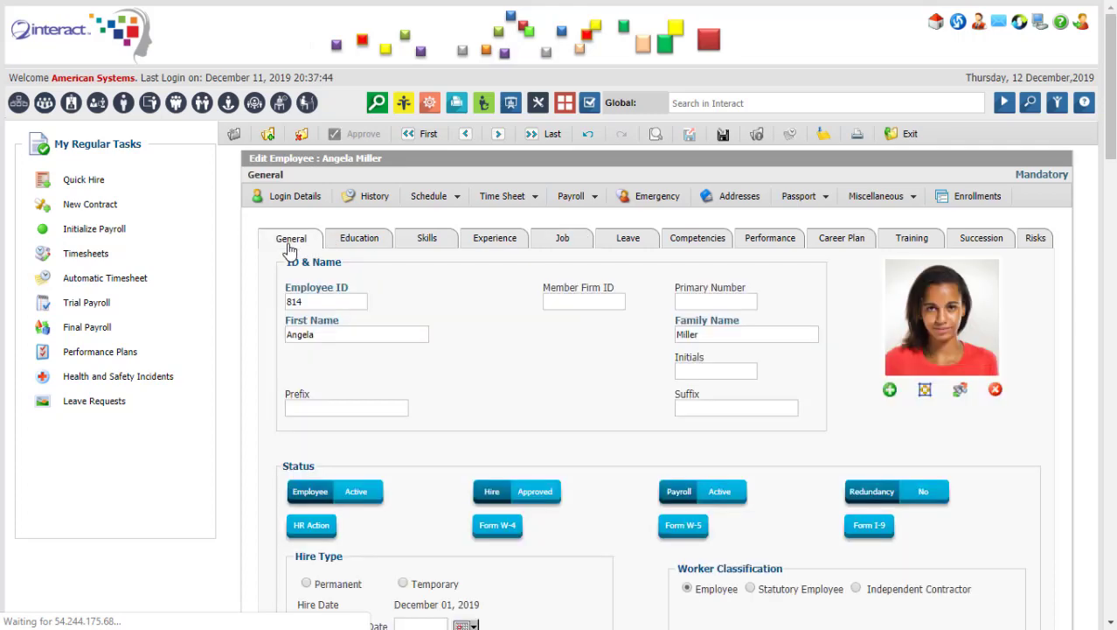
# Open the record of employee ID 1 from the Employees list.
pyautogui.click(125, 105)
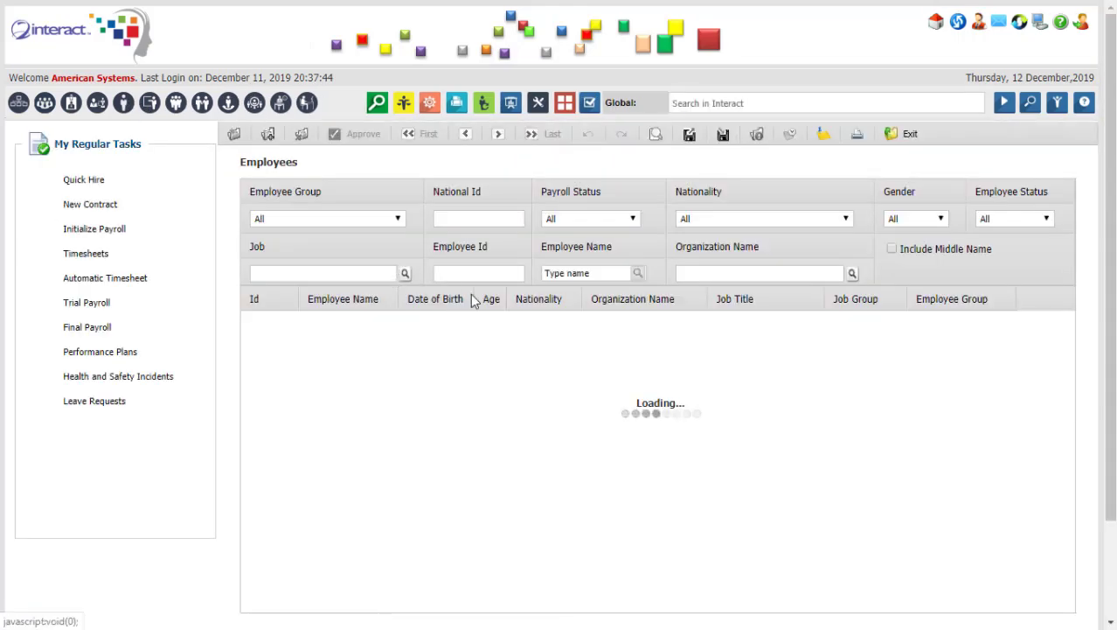
pyautogui.click(560, 273)
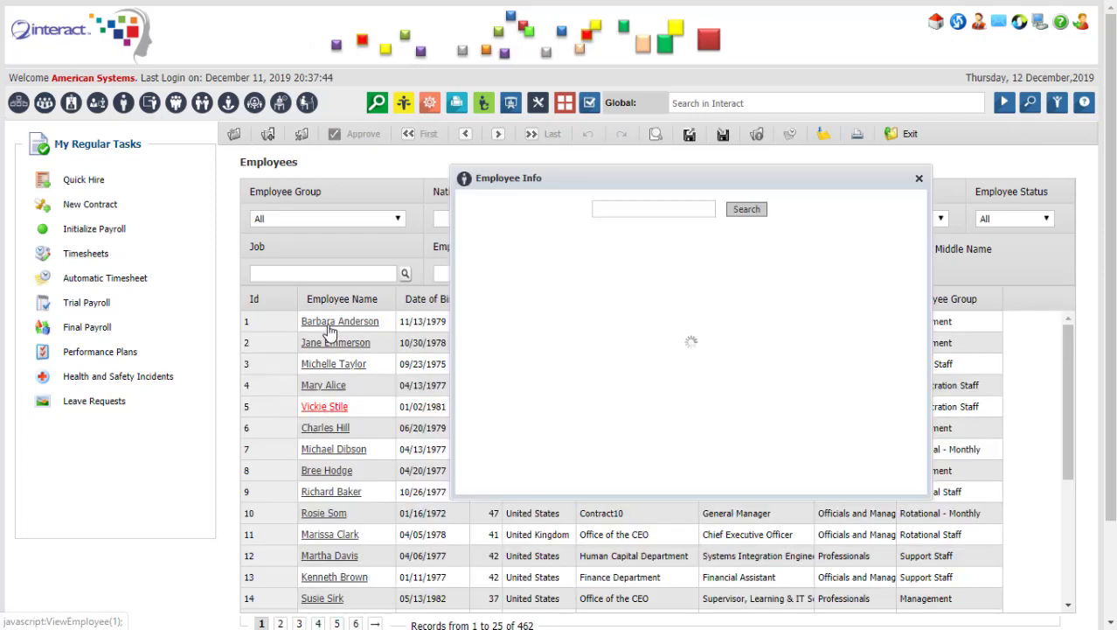
pyautogui.click(330, 324)
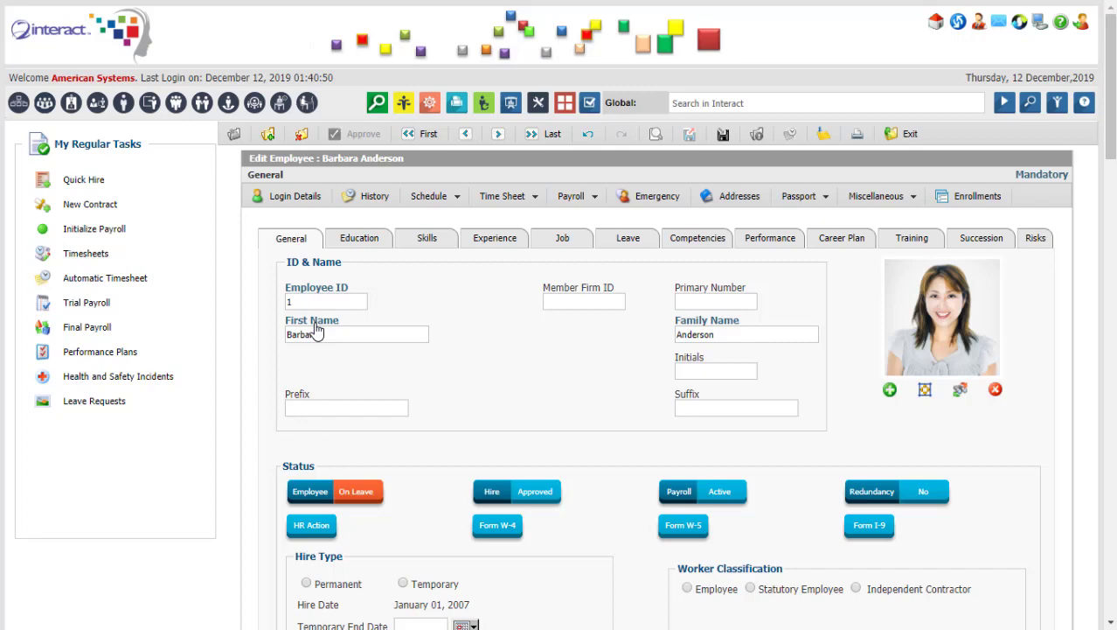
pyautogui.scroll(-2, 601, 321)
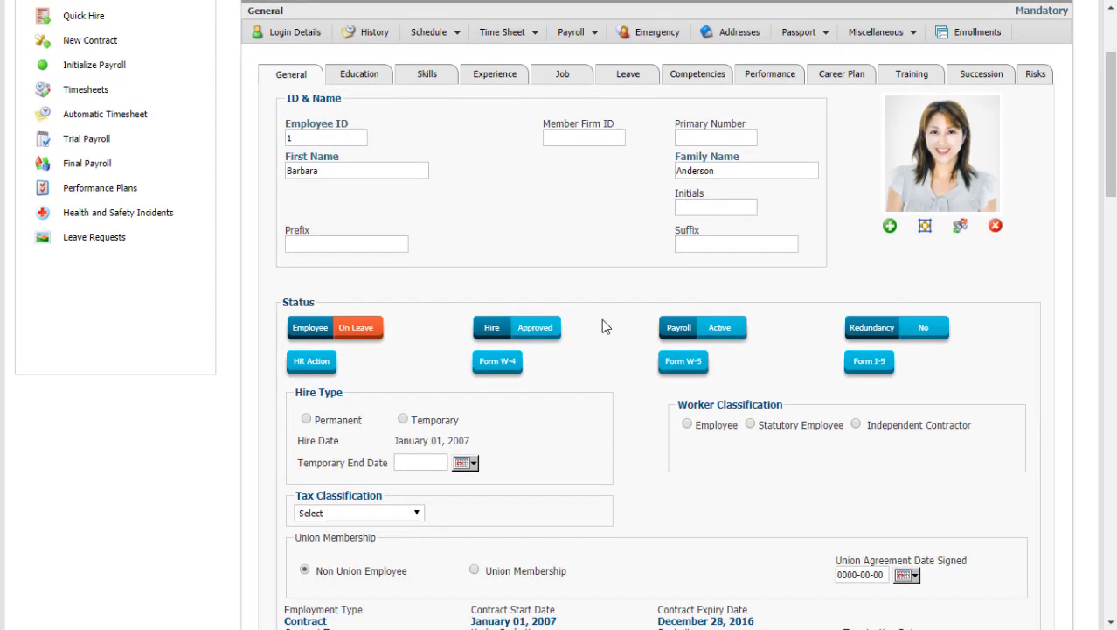
pyautogui.scroll(-6, 603, 322)
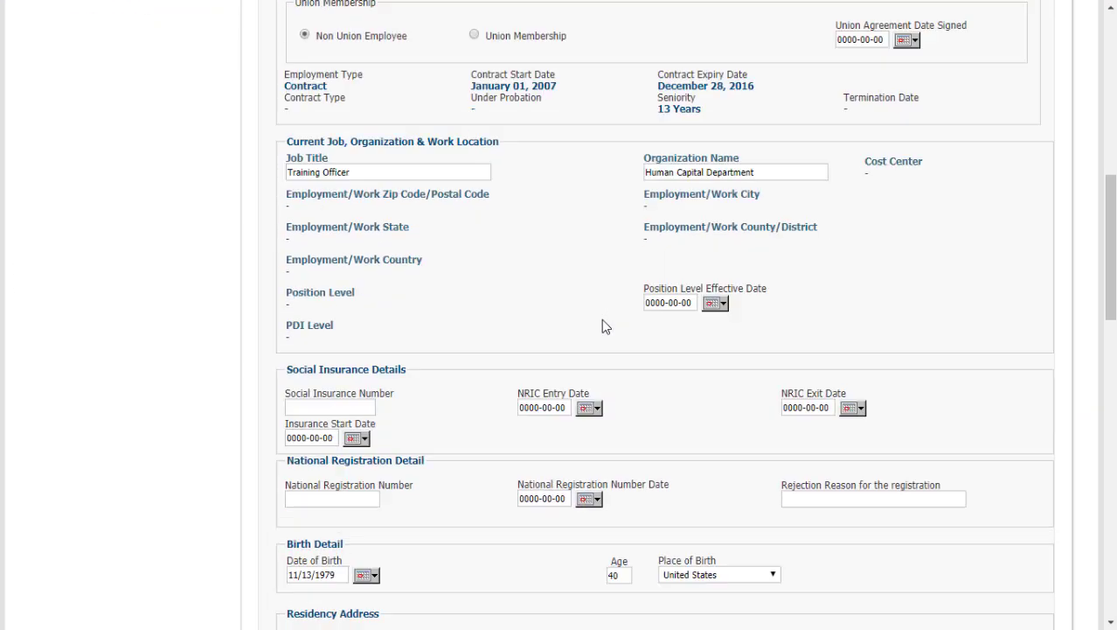
pyautogui.scroll(-10, 602, 327)
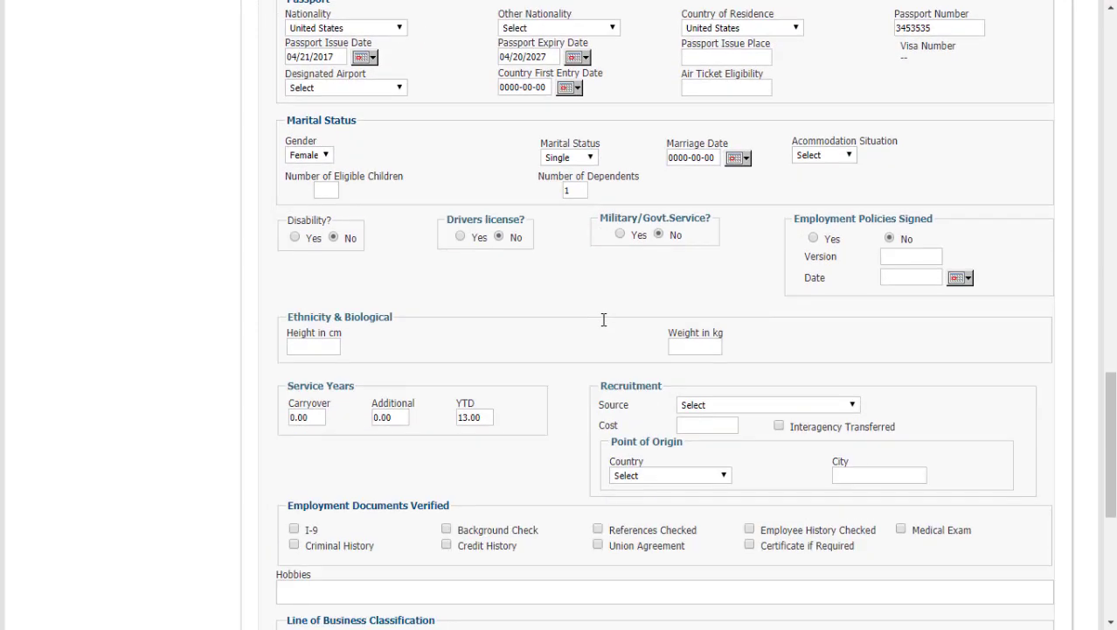
pyautogui.scroll(-3, 603, 320)
pyautogui.scroll(16, 603, 320)
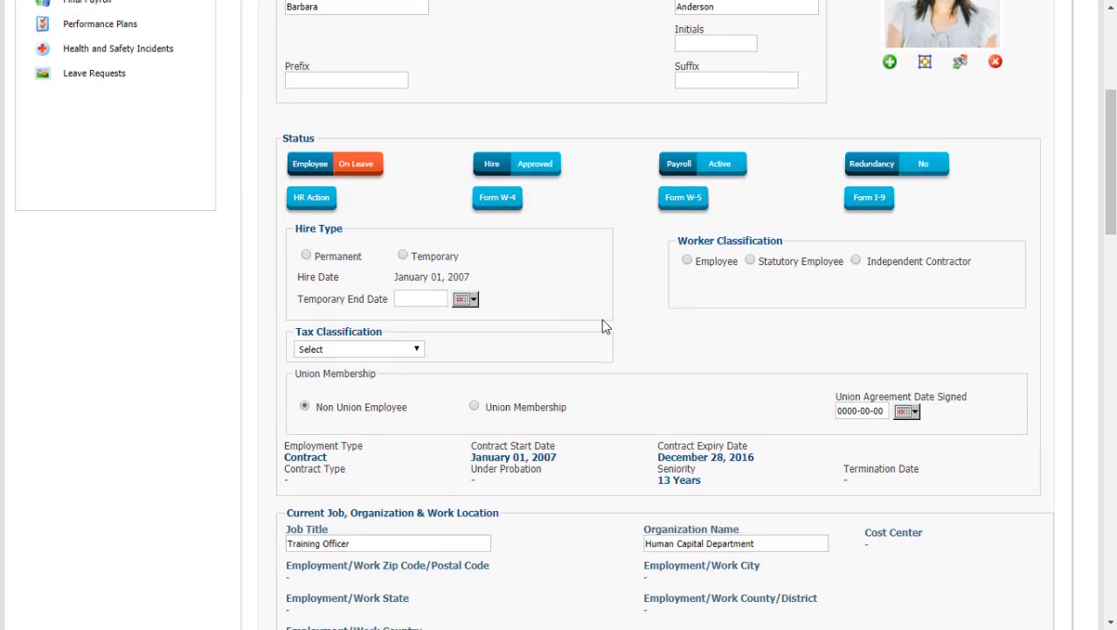
pyautogui.scroll(4, 603, 322)
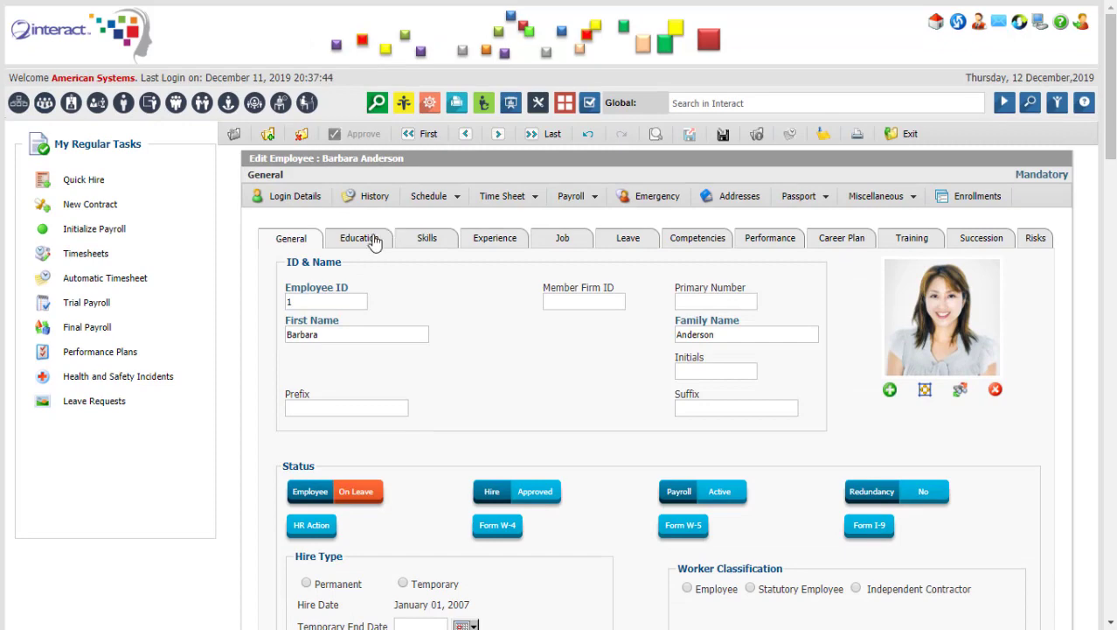
pyautogui.click(376, 240)
pyautogui.click(427, 242)
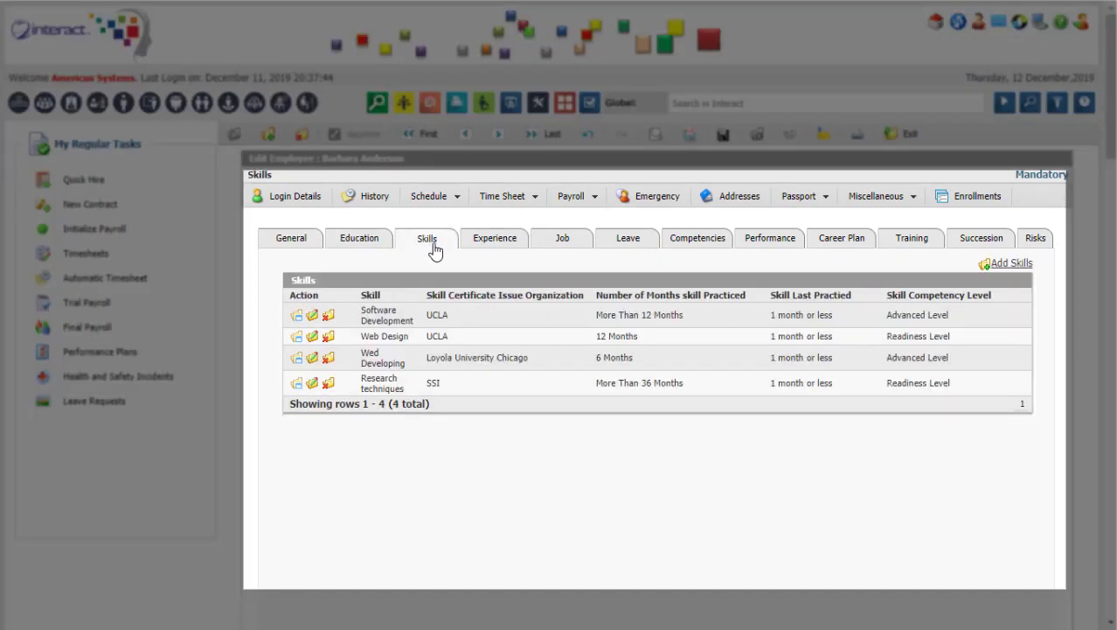
pyautogui.click(502, 242)
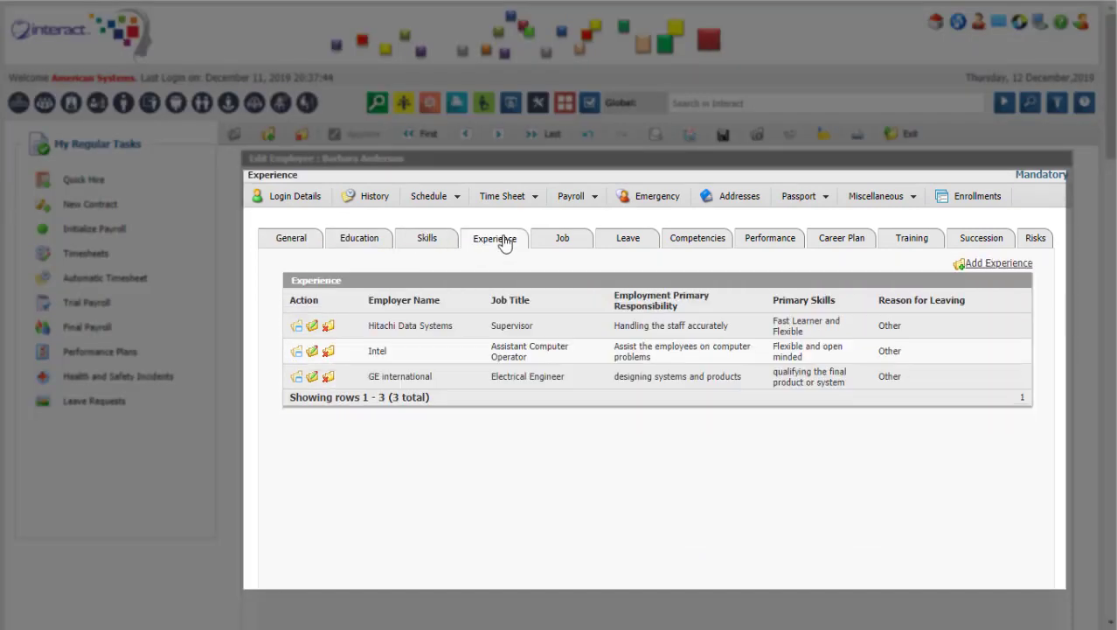
pyautogui.click(564, 243)
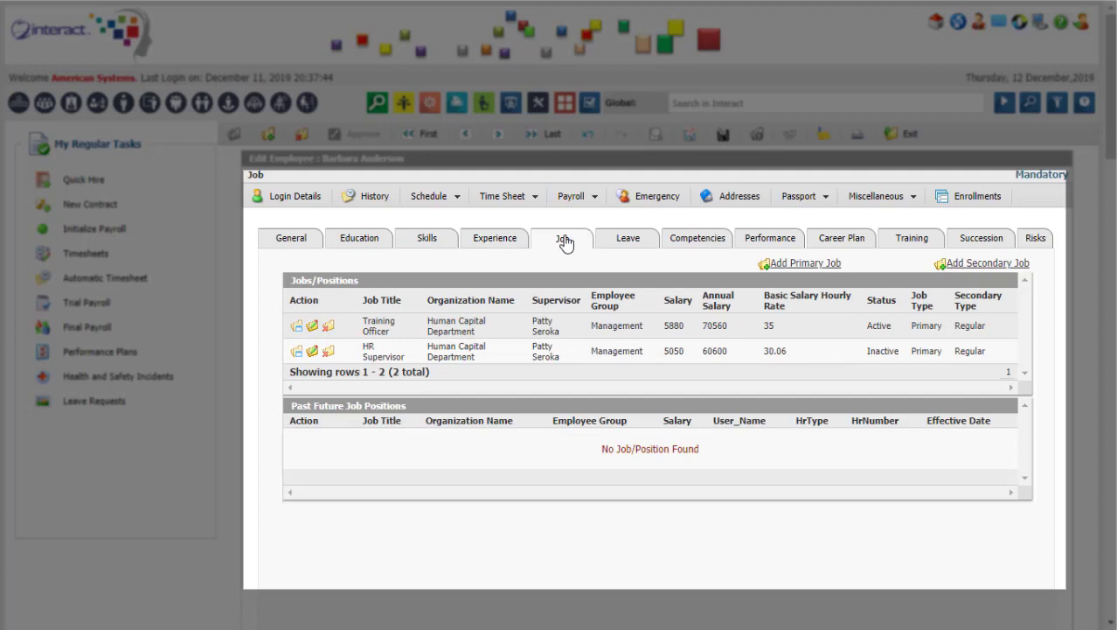
pyautogui.click(630, 249)
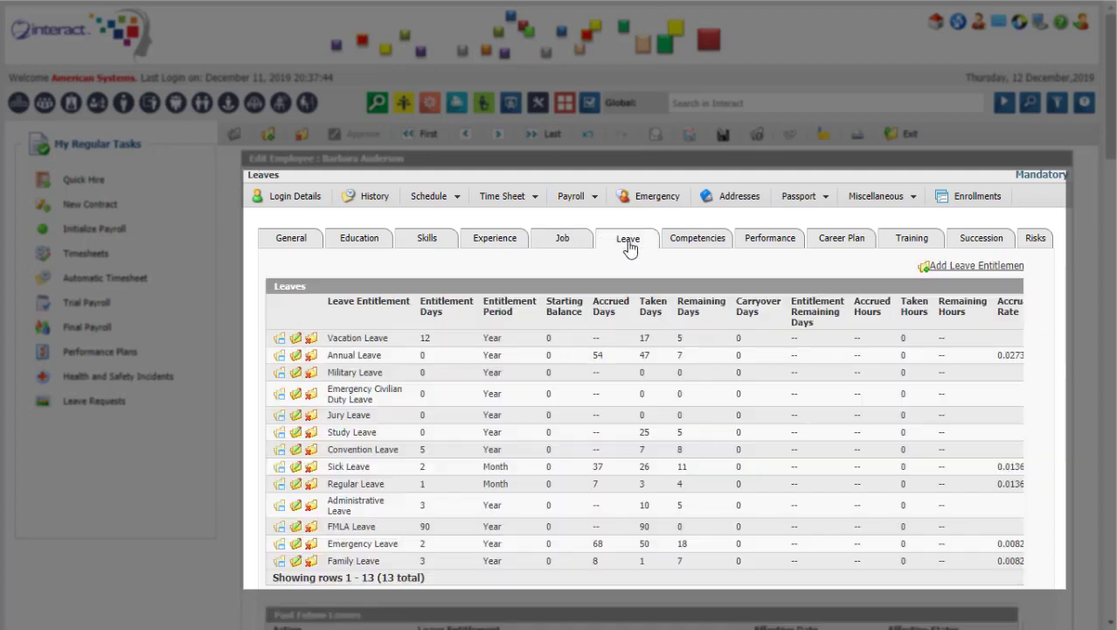
pyautogui.click(693, 241)
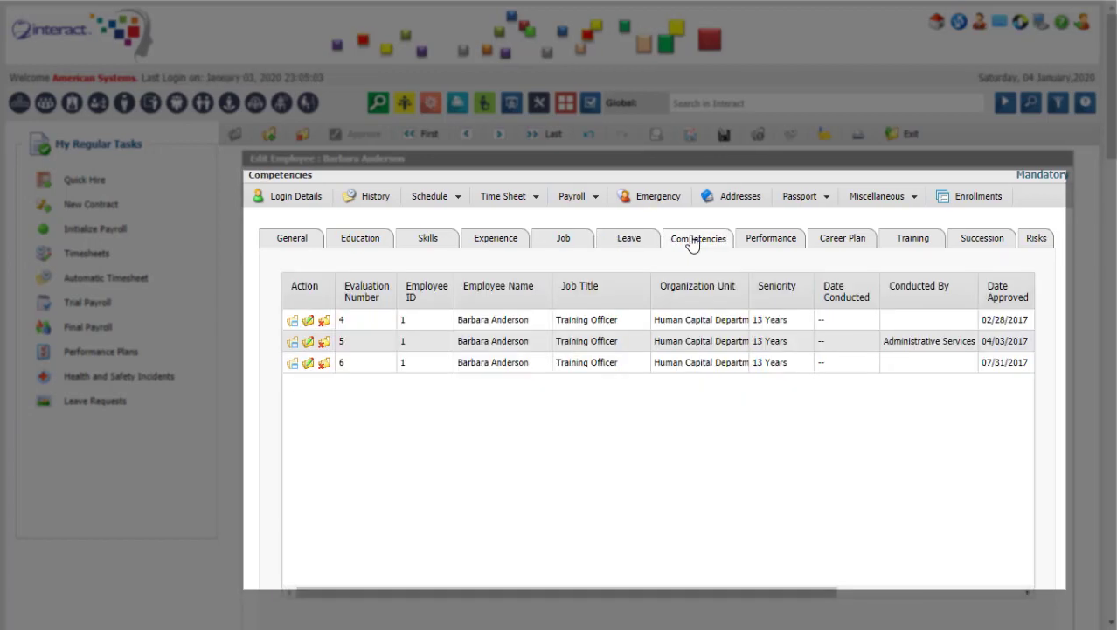
pyautogui.click(773, 242)
pyautogui.click(841, 245)
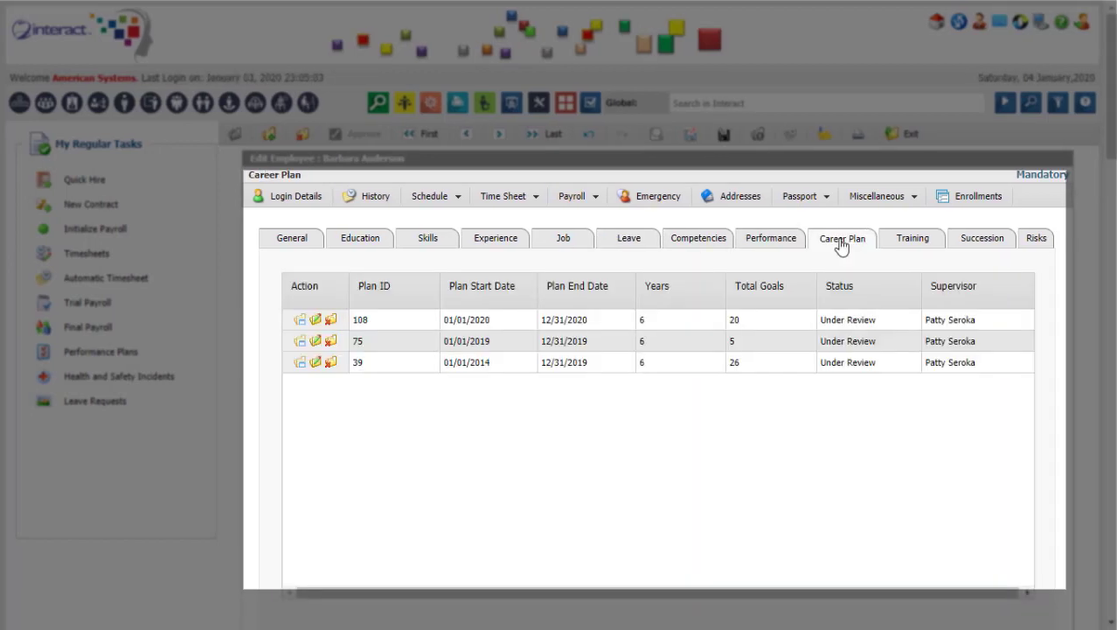
pyautogui.click(913, 240)
pyautogui.click(969, 242)
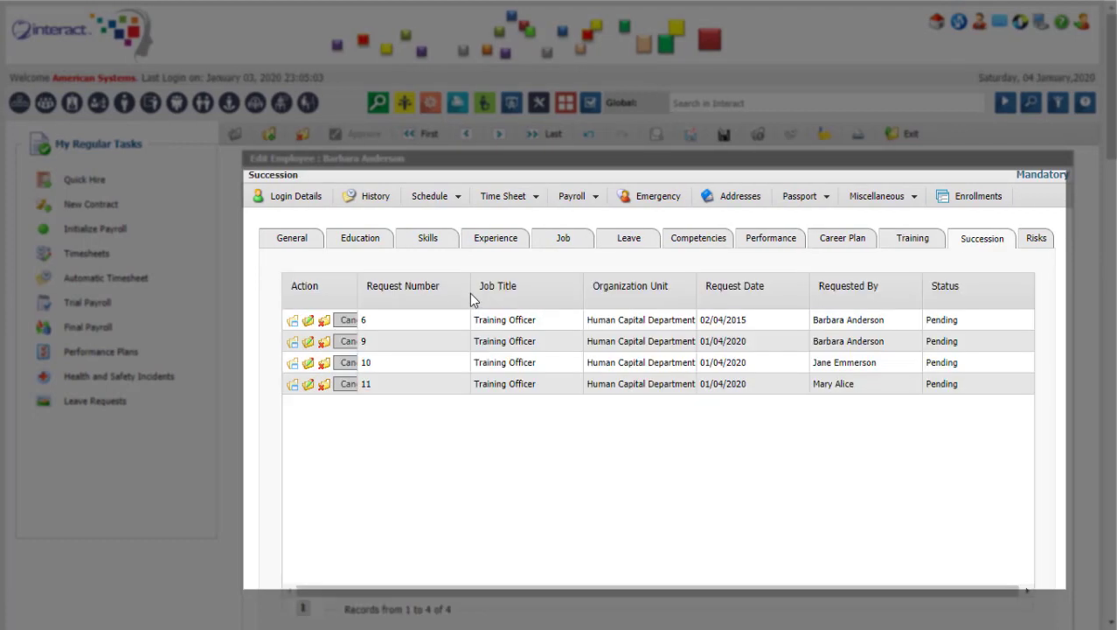
pyautogui.moveTo(463, 294); pyautogui.dragTo(410, 292)
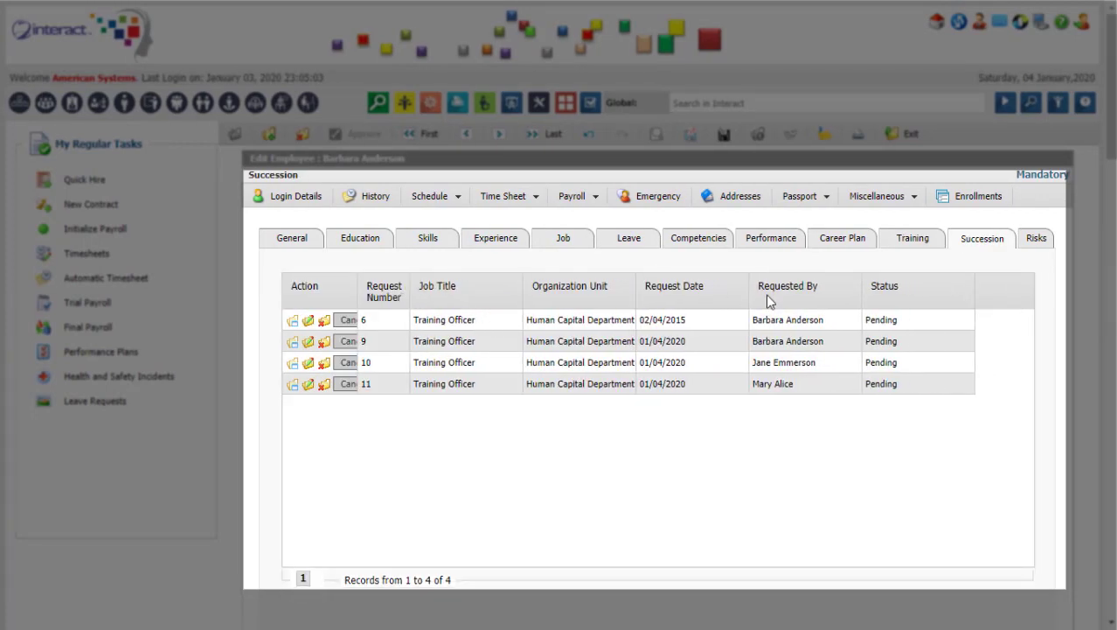
pyautogui.moveTo(635, 294); pyautogui.dragTo(708, 297)
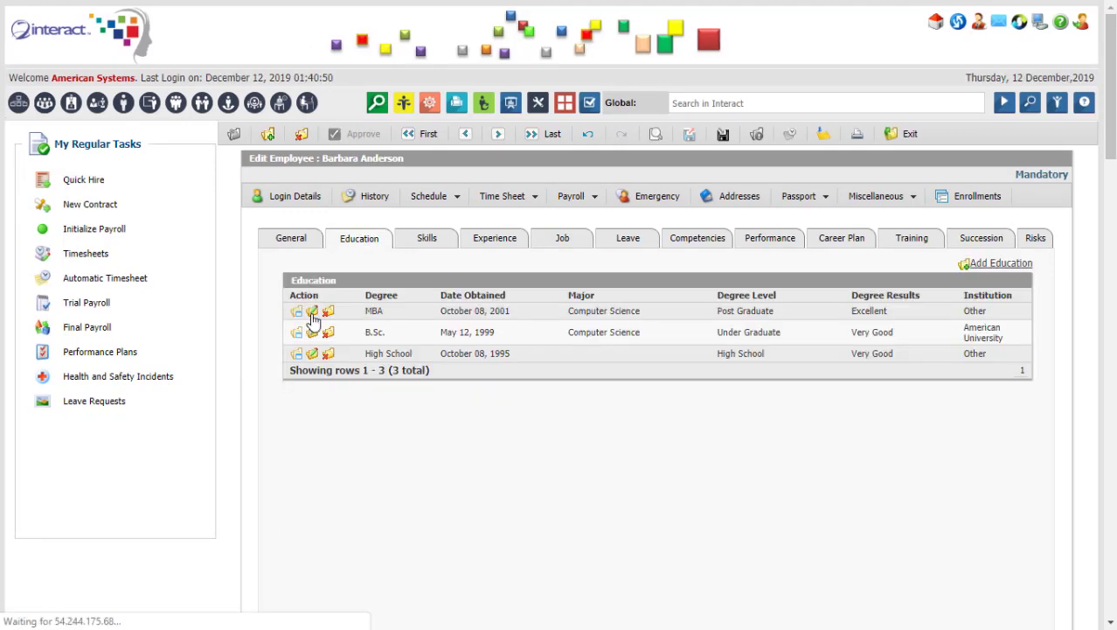
pyautogui.click(312, 312)
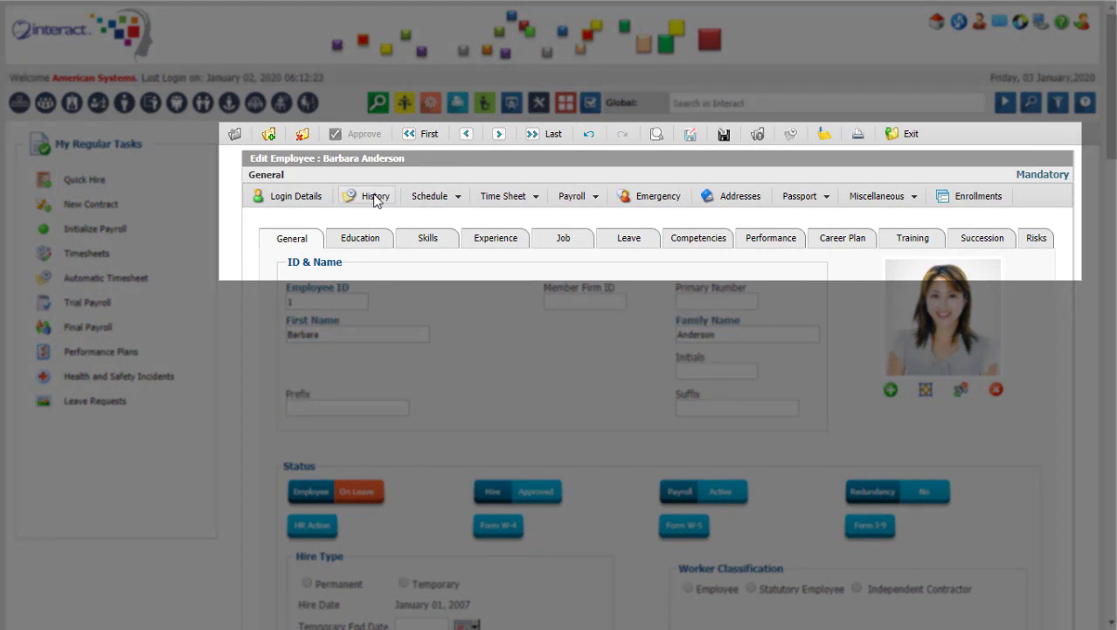
# Look through the Schedule, Time Sheet, Payroll, Passport and Miscellaneous menus on the edit toolbar.
pyautogui.click(461, 199)
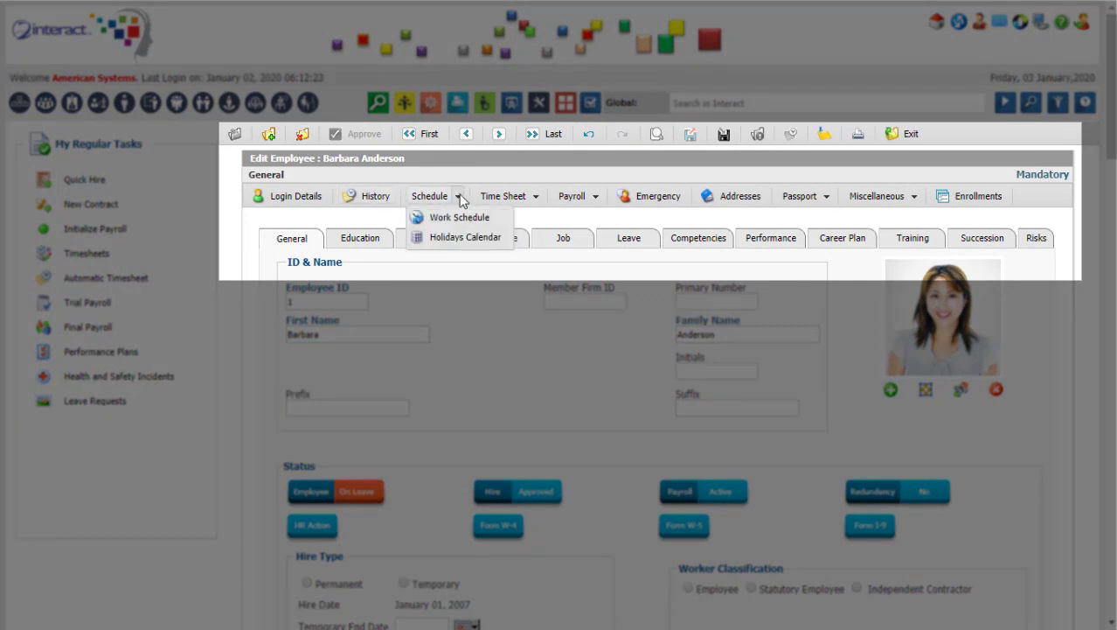
pyautogui.click(537, 200)
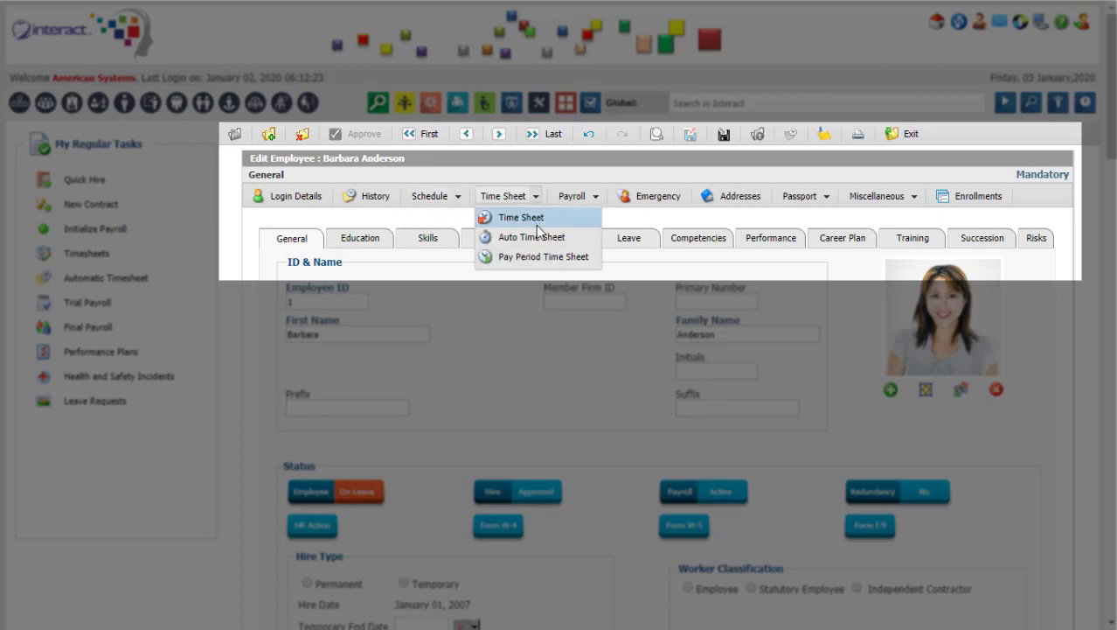
pyautogui.click(595, 200)
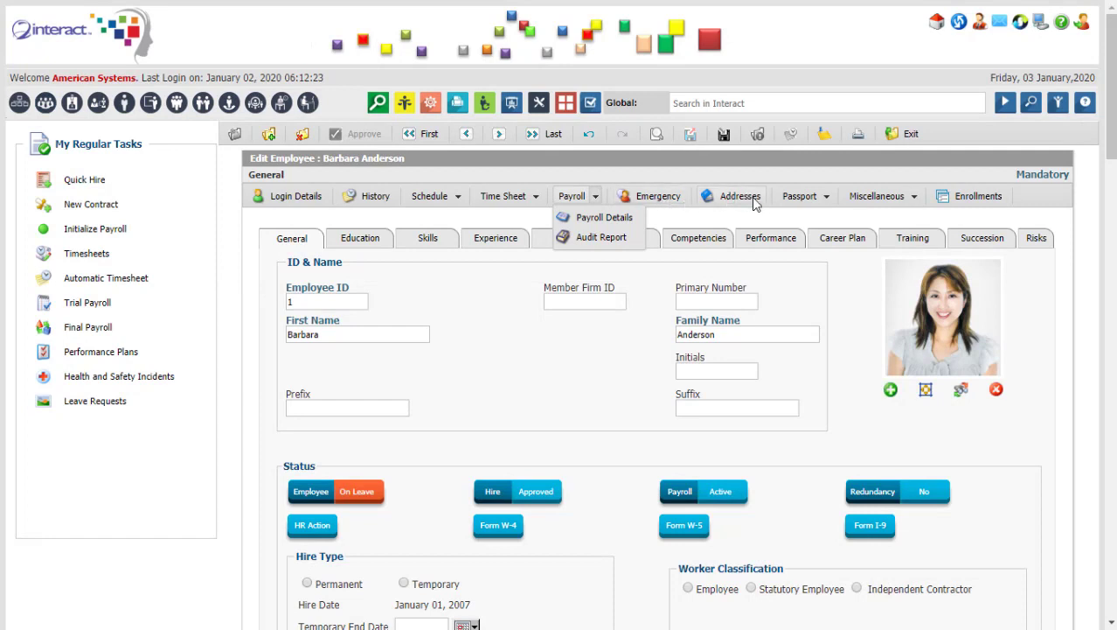
pyautogui.click(828, 197)
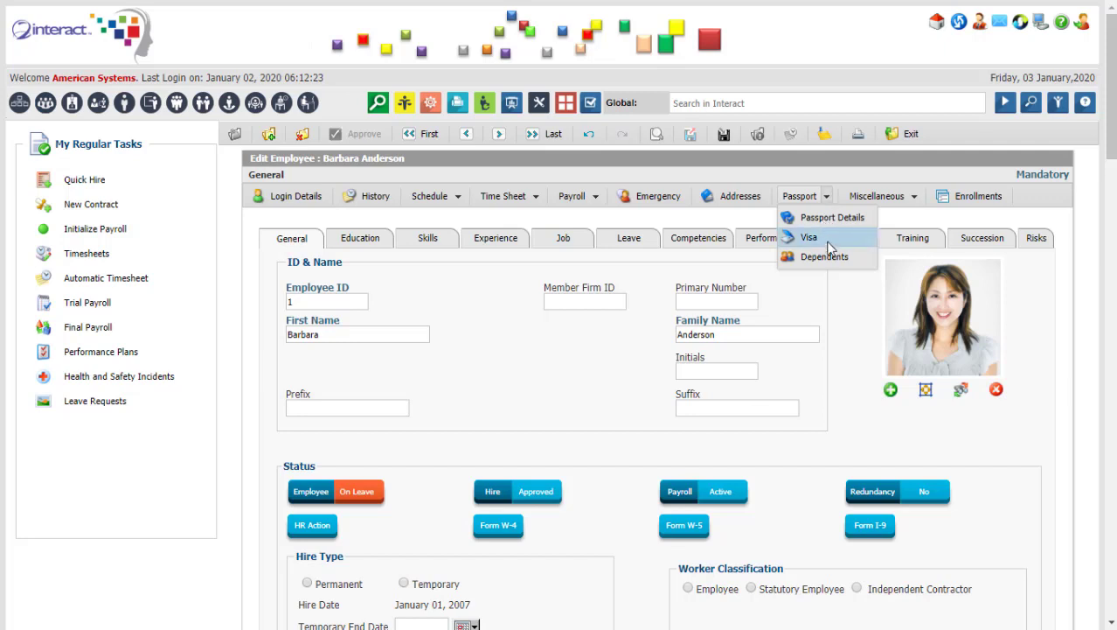
pyautogui.click(915, 198)
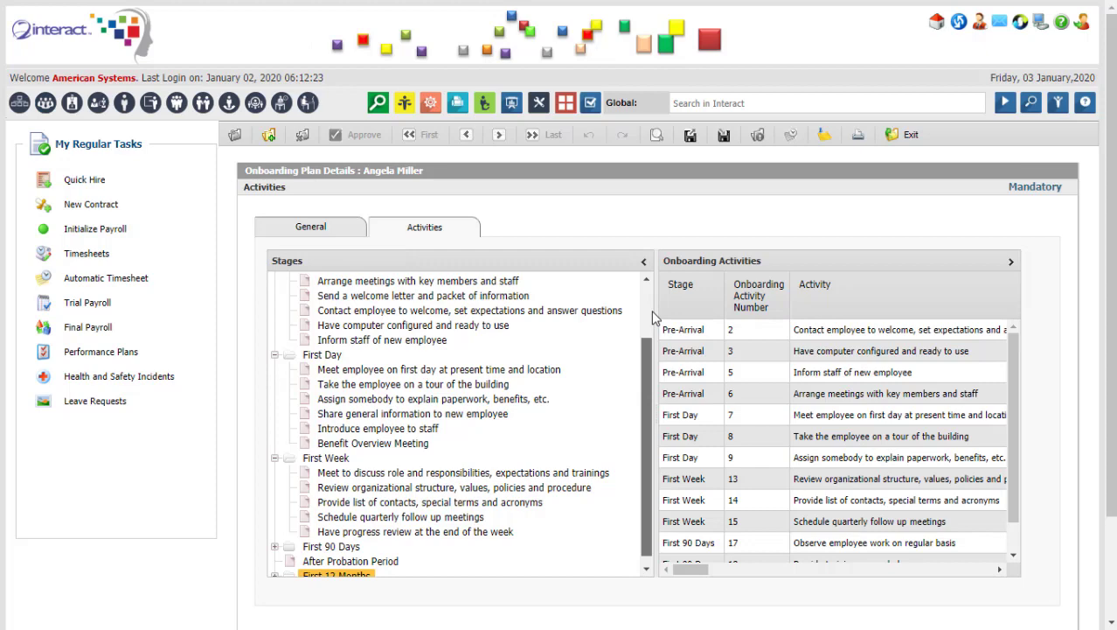
# Hide the stages tree to widen the pending activities grid on the self-service home page.
pyautogui.scroll(3, 647, 333)
pyautogui.click(644, 261)
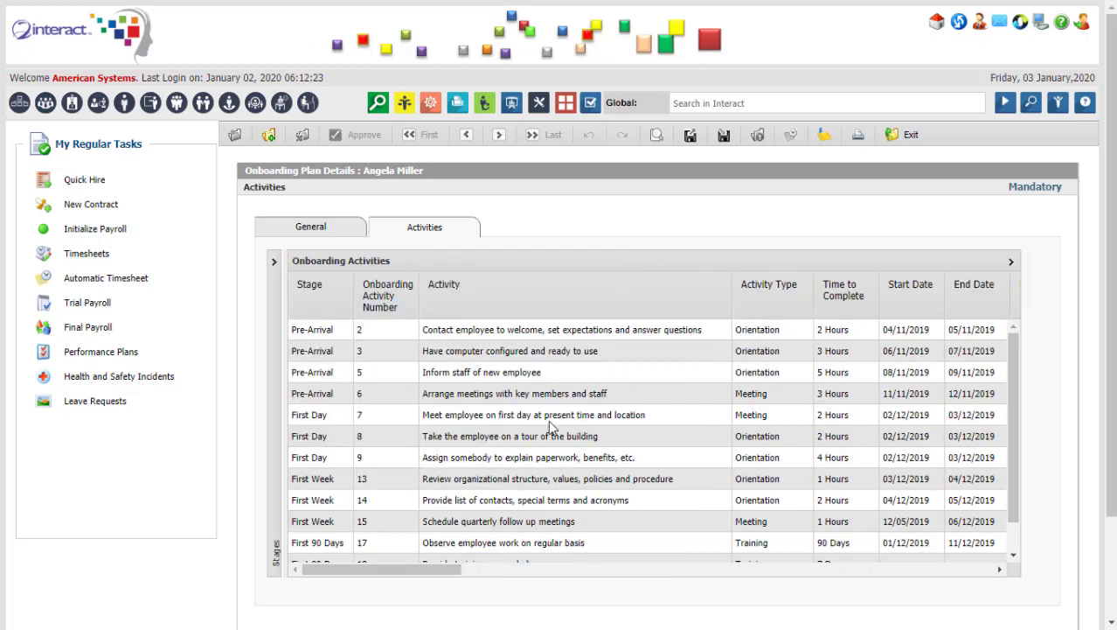
pyautogui.moveTo(437, 571); pyautogui.dragTo(991, 551)
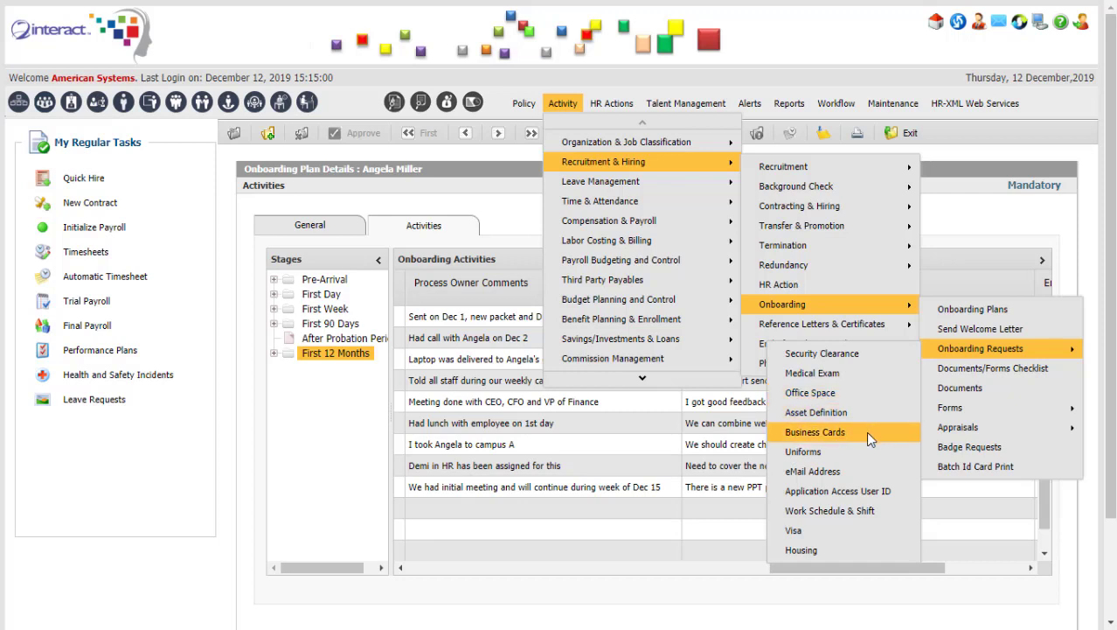
pyautogui.moveTo(953, 427)
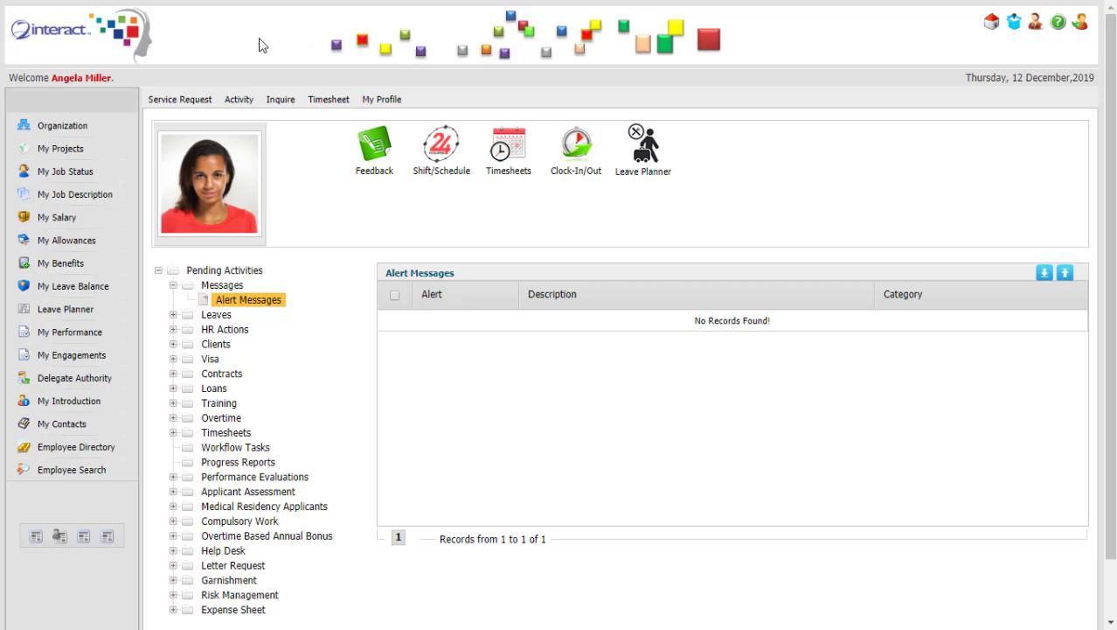
# Browse the activity and service request menus to open the leave request form.
pyautogui.click(239, 100)
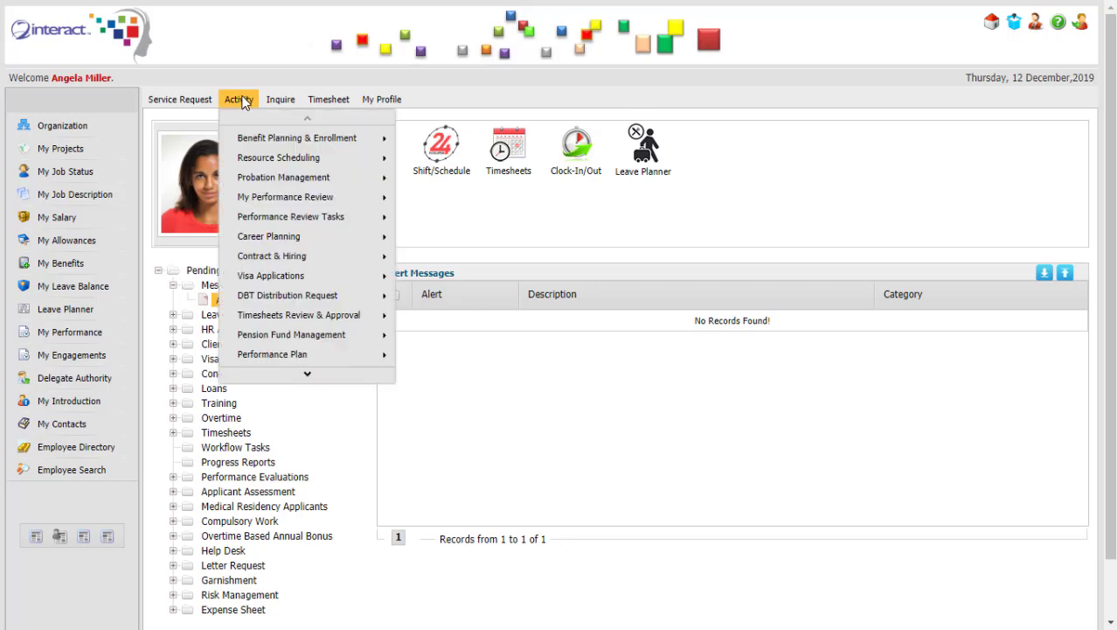
pyautogui.moveTo(284, 137)
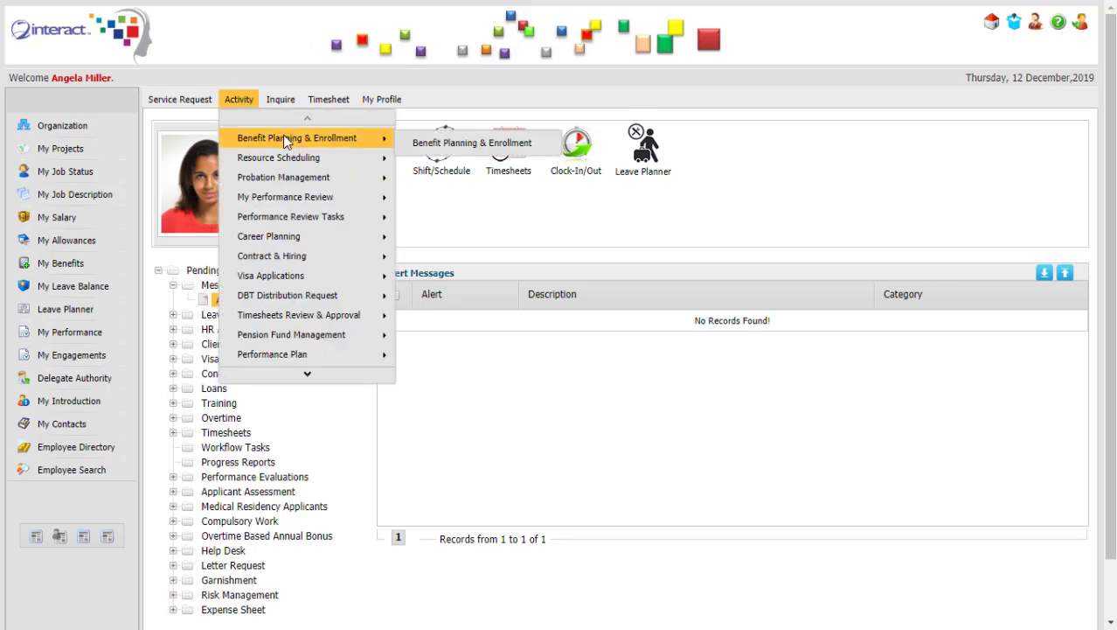
pyautogui.click(186, 97)
pyautogui.moveTo(222, 180)
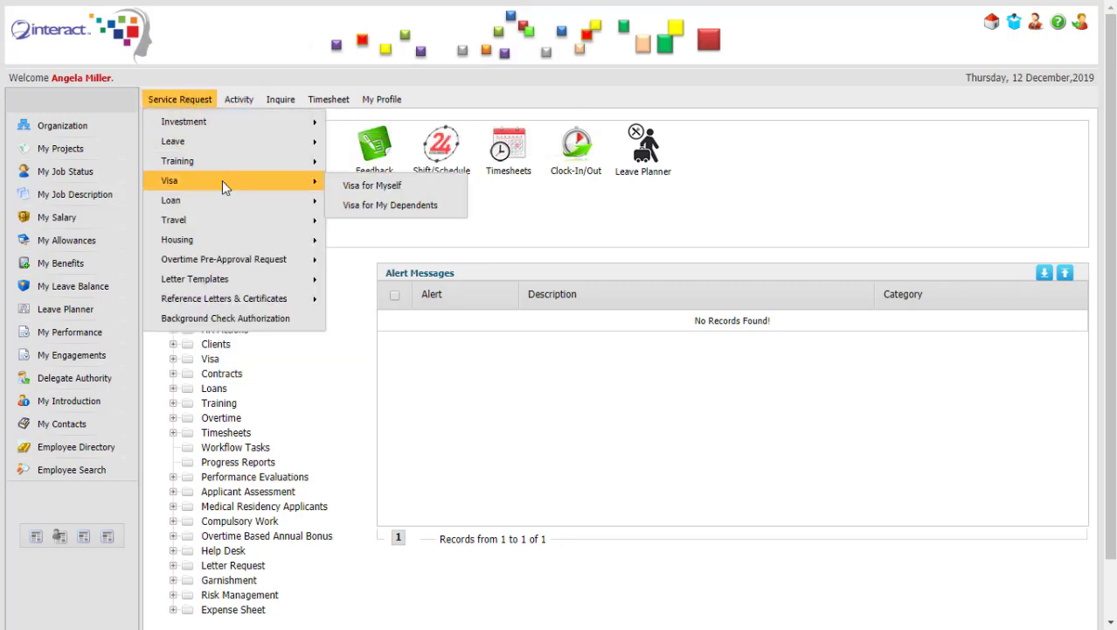
pyautogui.click(230, 100)
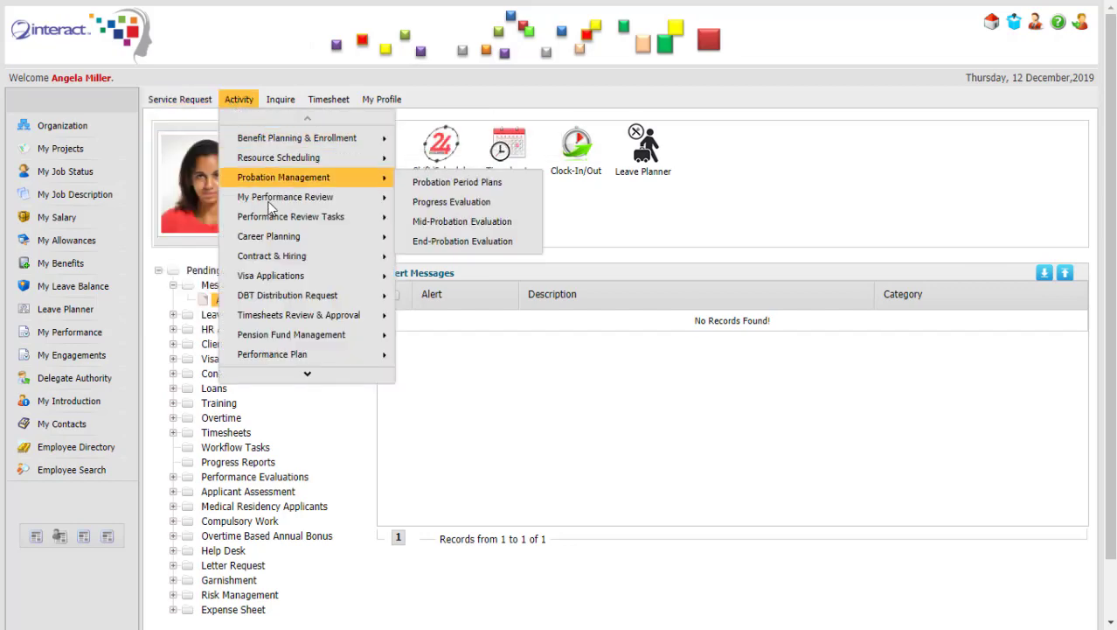
pyautogui.moveTo(284, 258)
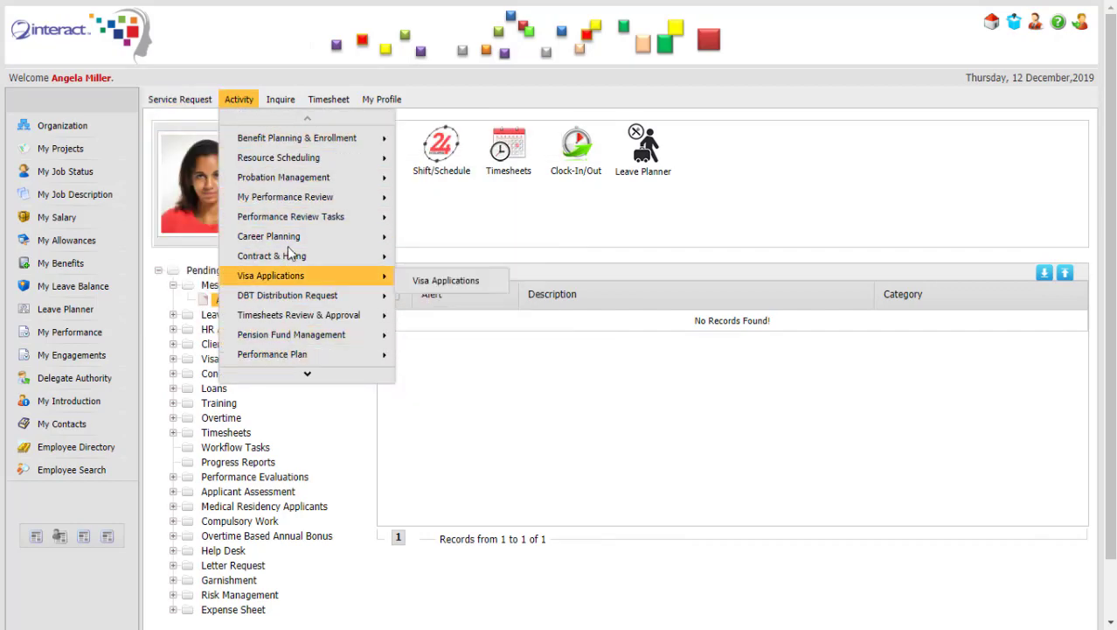
pyautogui.moveTo(296, 200)
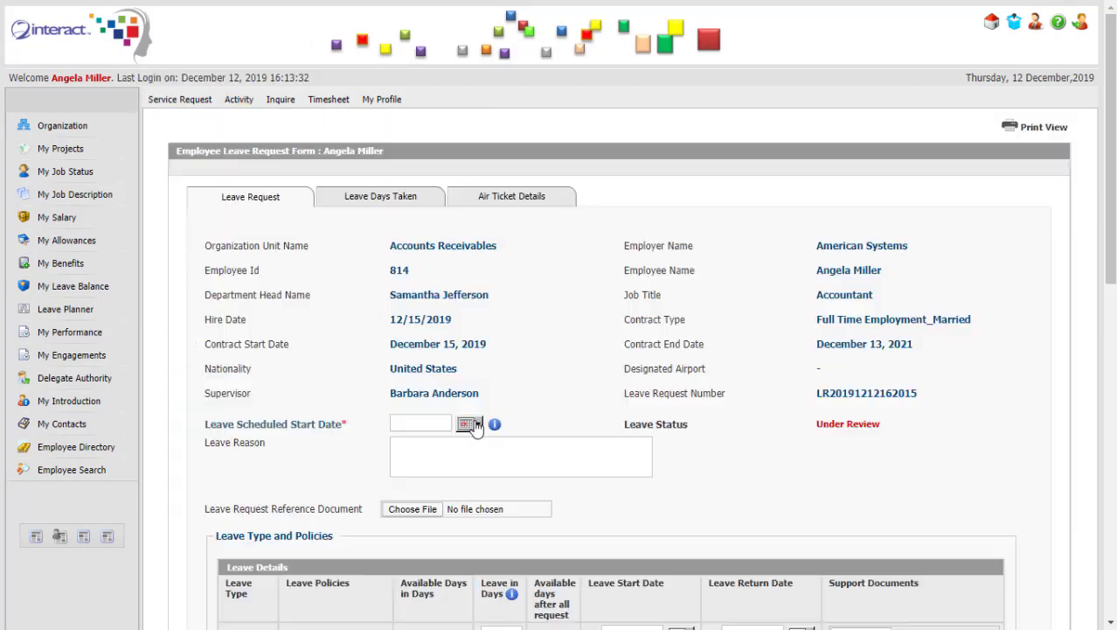
# Request 1 Sick Leave day from 12/23/2019 for a dentist appointment, attaching dentist note.docx.
pyautogui.click(470, 423)
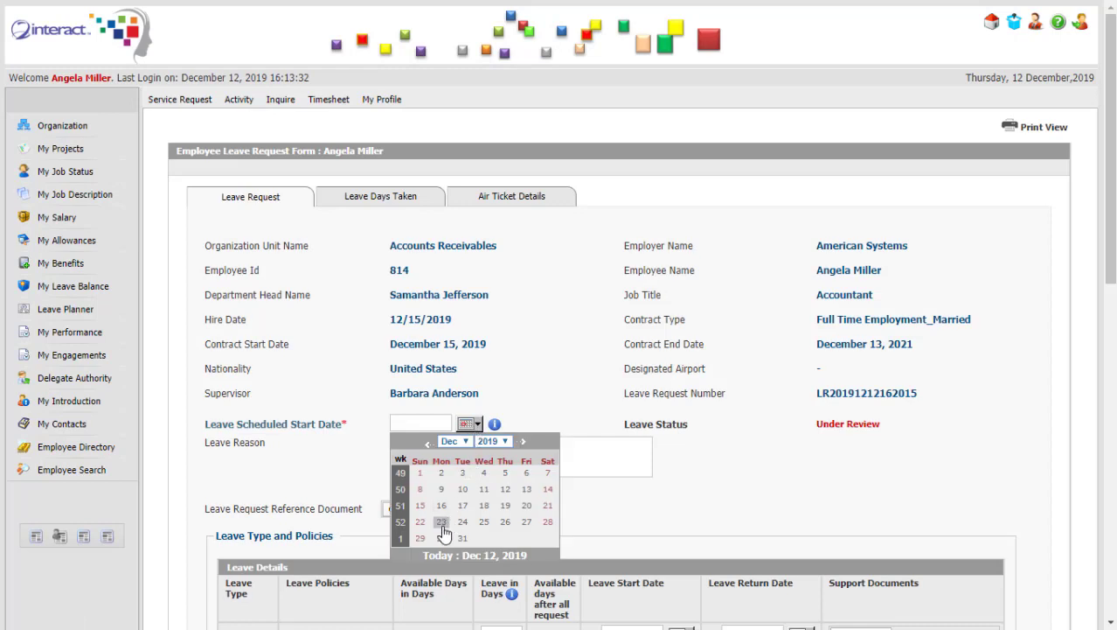
pyautogui.click(442, 522)
pyautogui.click(461, 445)
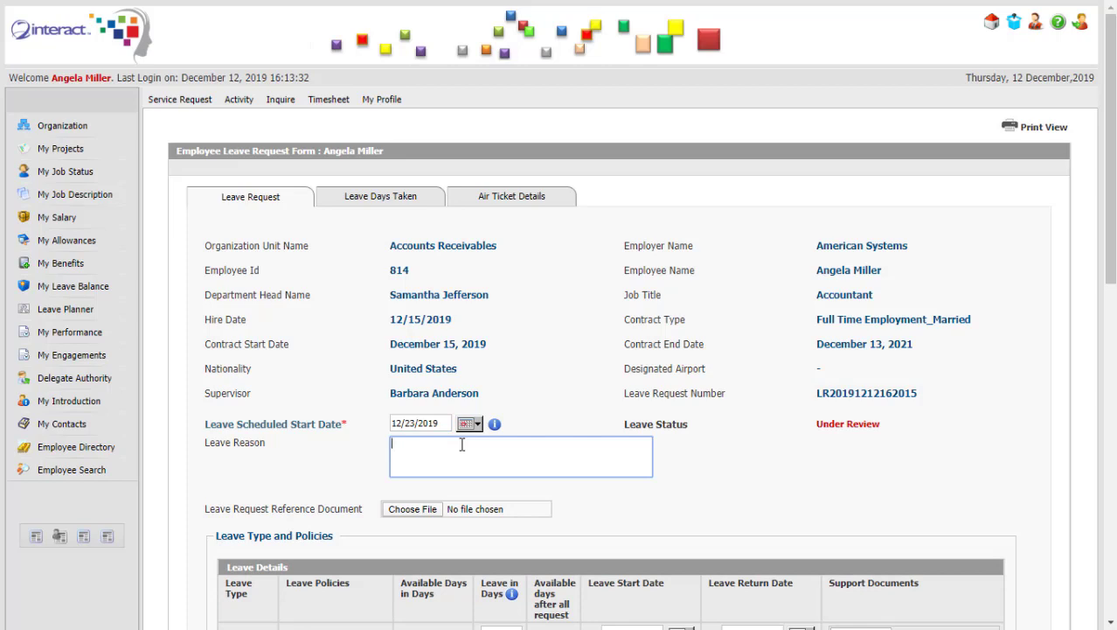
pyautogui.write('dentist appointment')
pyautogui.click(412, 508)
pyautogui.doubleClick(226, 127)
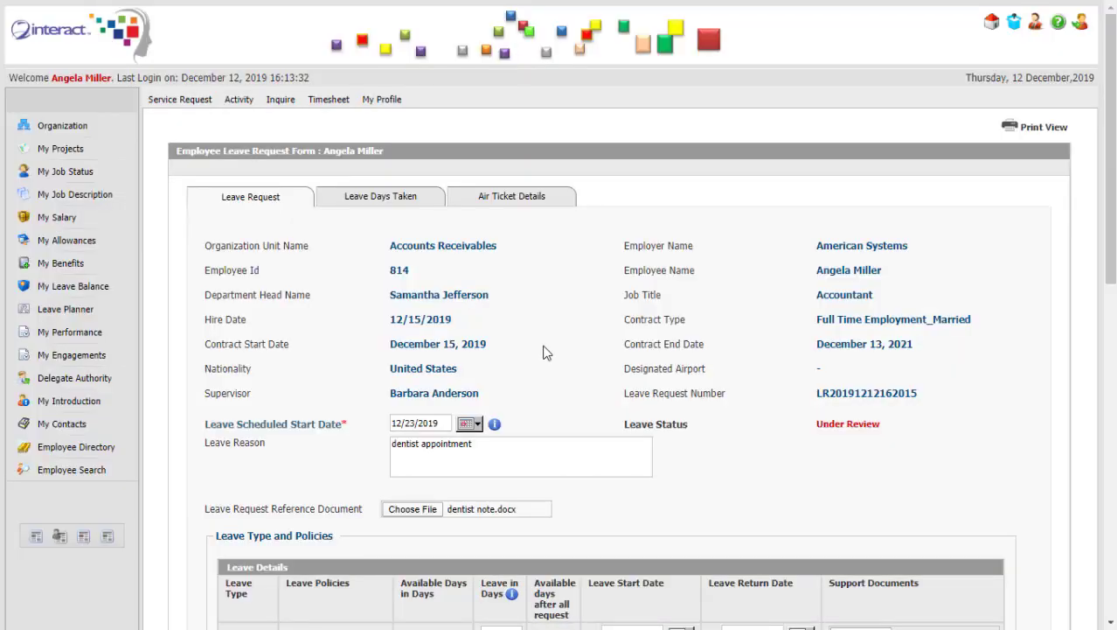
pyautogui.moveTo(1103, 238); pyautogui.dragTo(1096, 397)
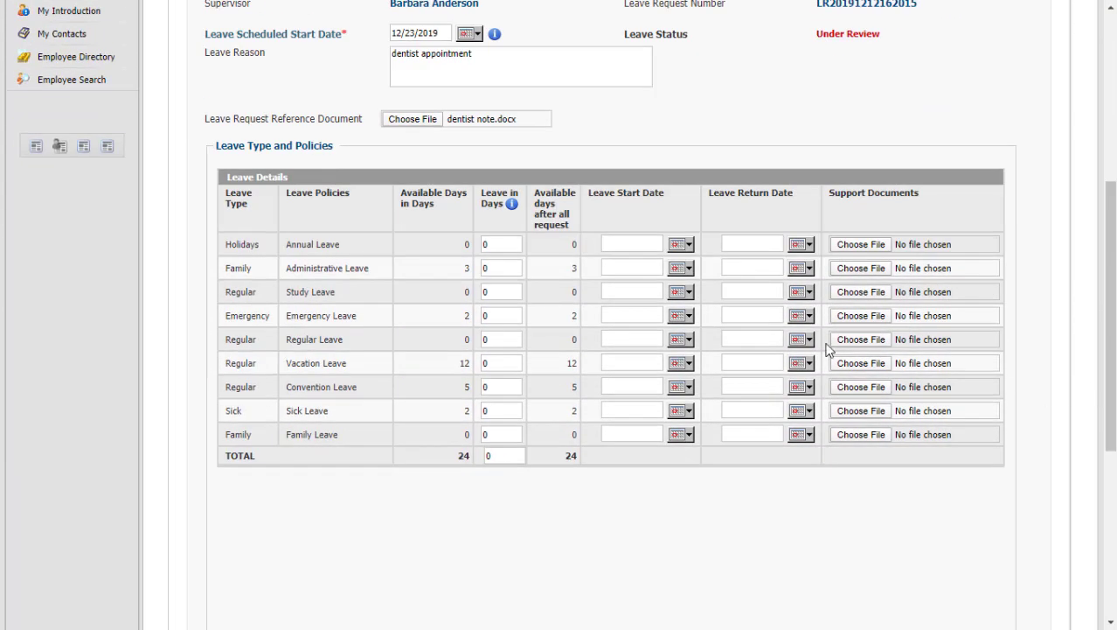
pyautogui.click(502, 410)
pyautogui.click(552, 428)
pyautogui.moveTo(1110, 424); pyautogui.dragTo(1110, 580)
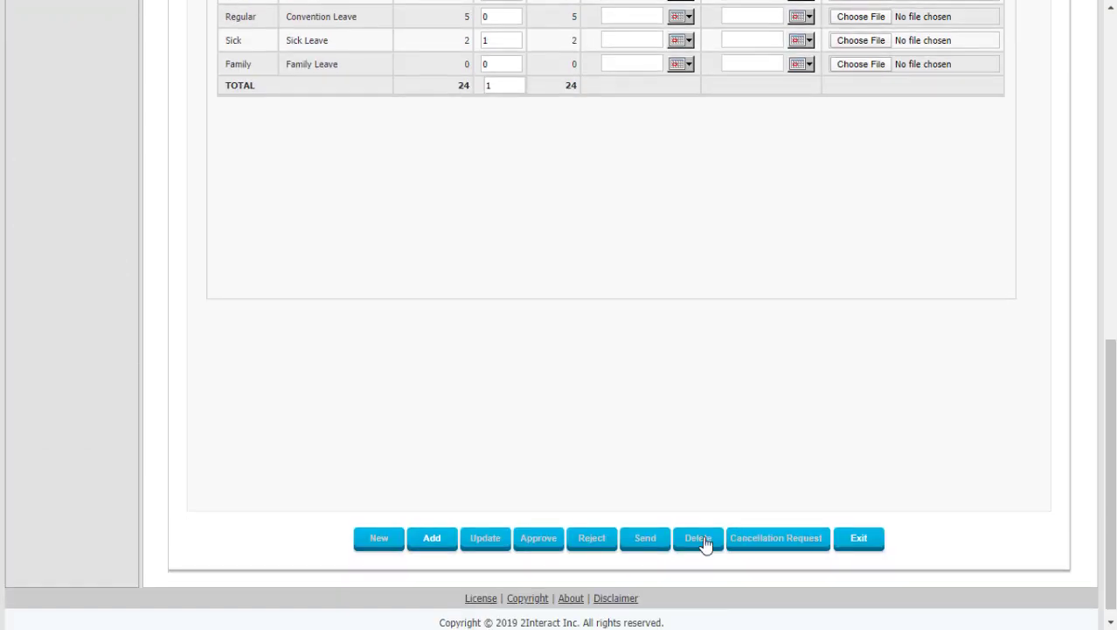
pyautogui.click(432, 539)
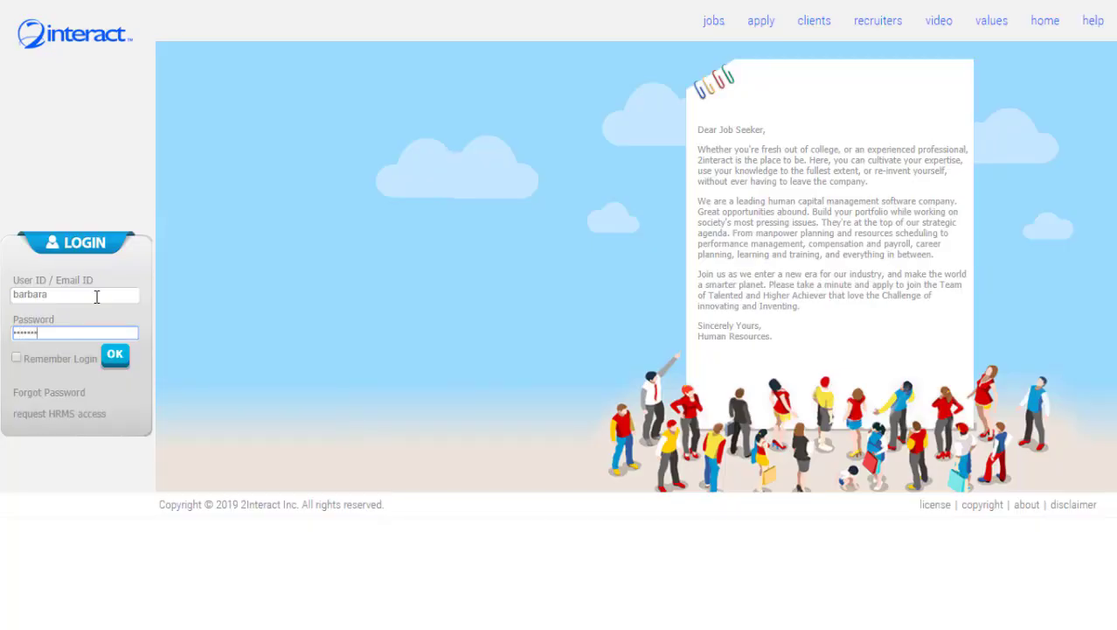
# As the supervisor, approve the December 23 sick leave request and view subordinates' leave plans.
pyautogui.press('Return')
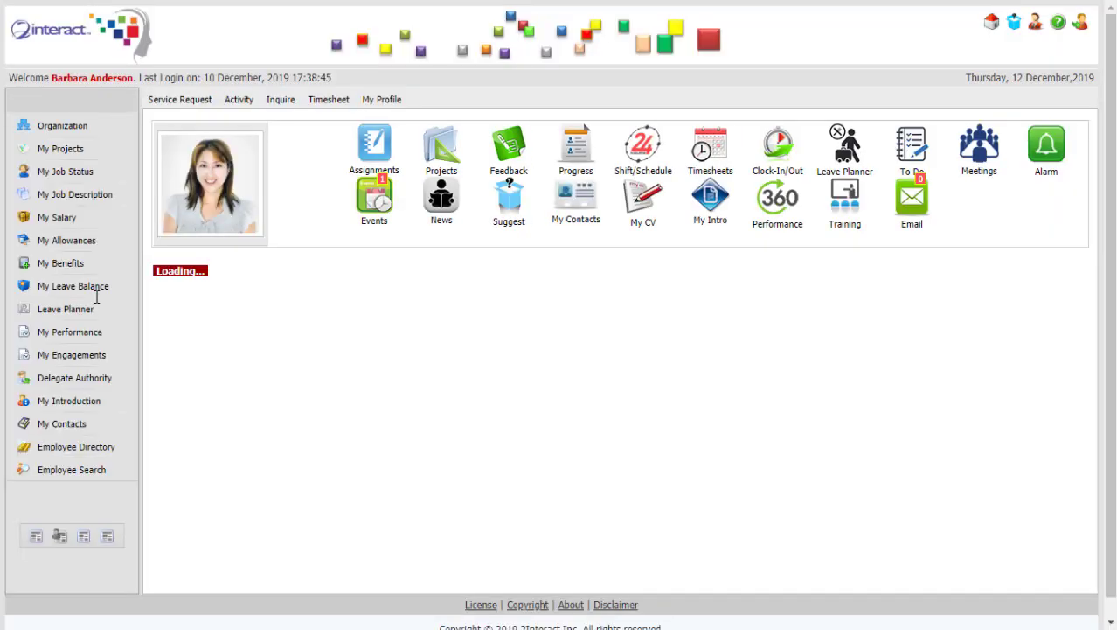
pyautogui.click(173, 315)
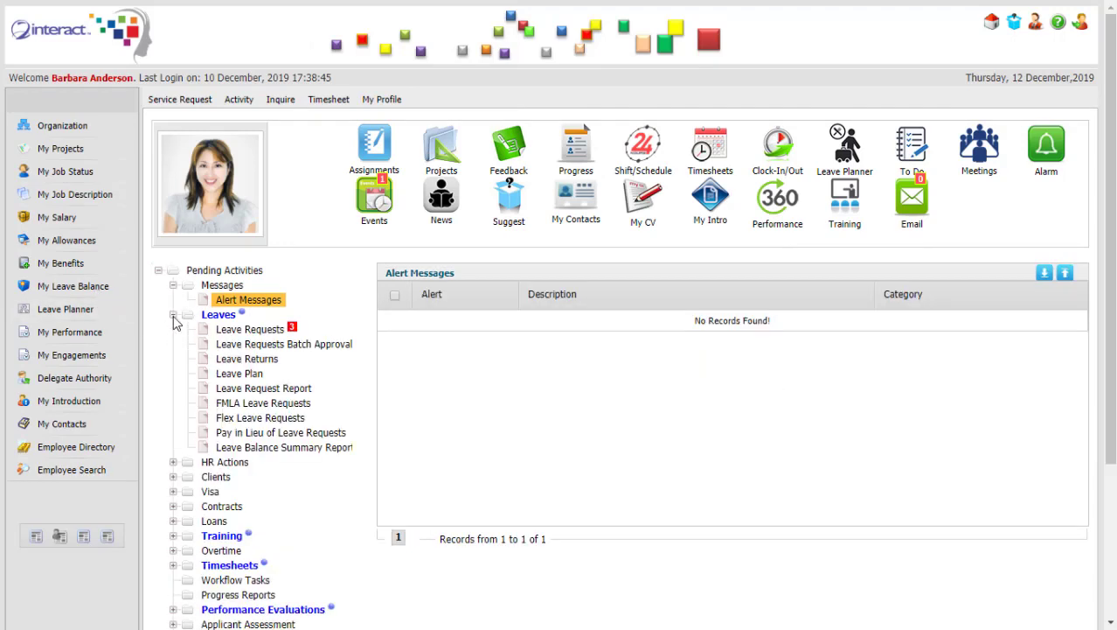
pyautogui.click(238, 334)
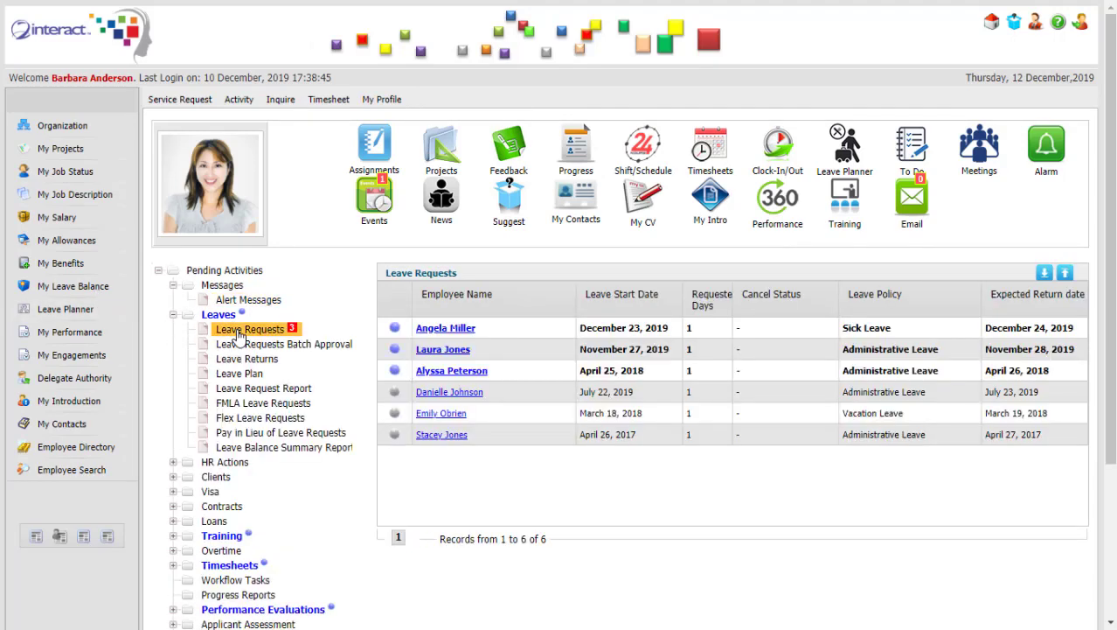
pyautogui.click(444, 331)
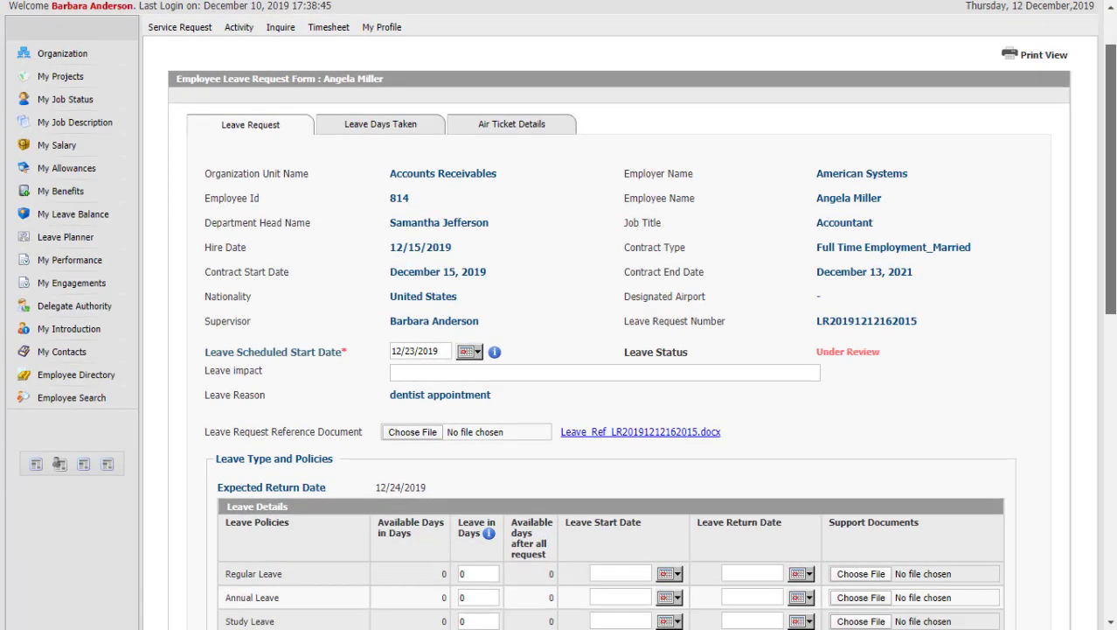
pyautogui.moveTo(1108, 188); pyautogui.dragTo(757, 521)
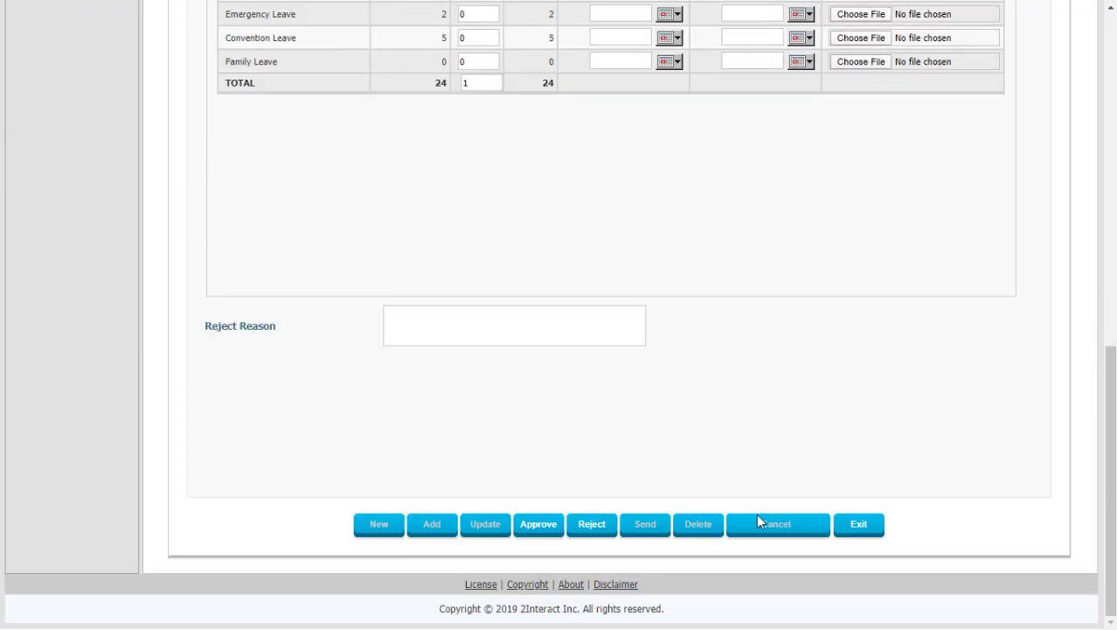
pyautogui.click(538, 528)
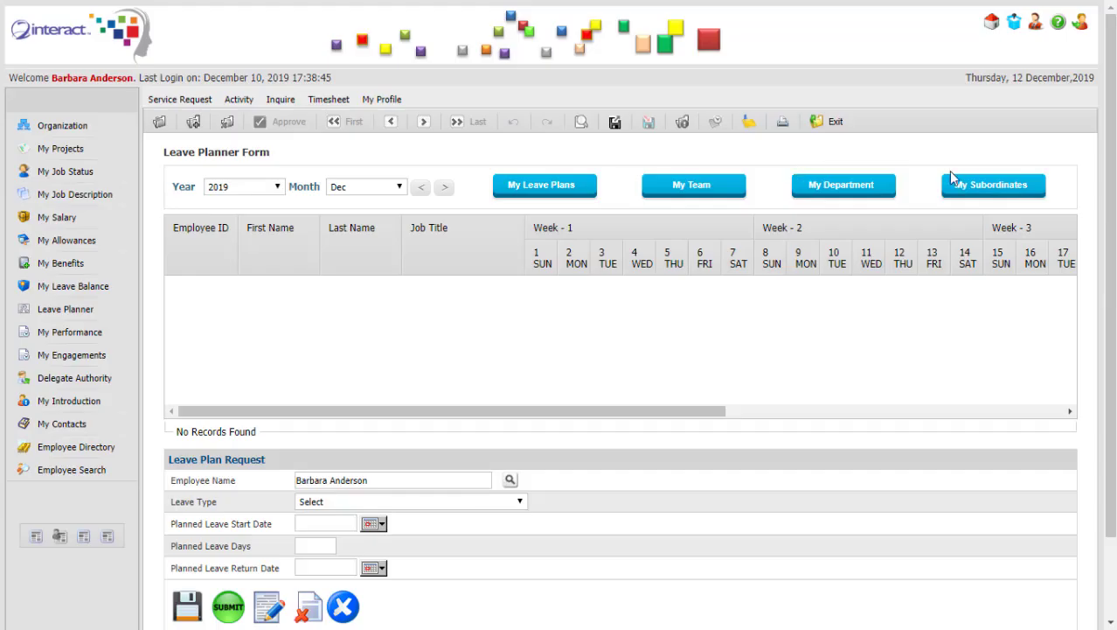
pyautogui.click(975, 185)
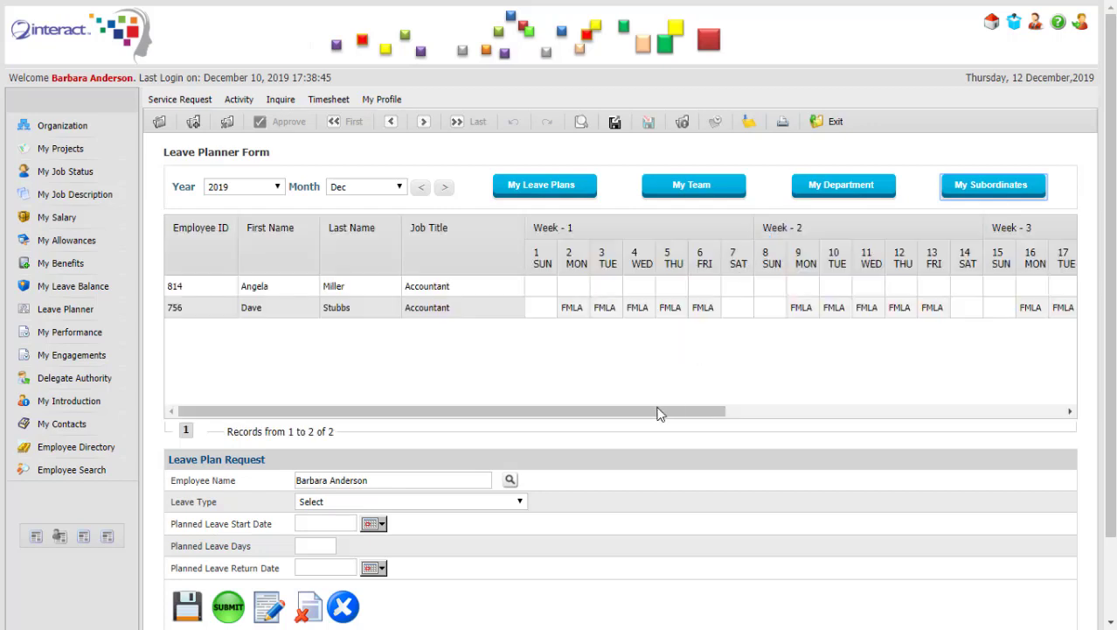
# Check the approved SL entry, then reload the subordinates' leave planner for January.
pyautogui.moveTo(660, 414); pyautogui.dragTo(1017, 393)
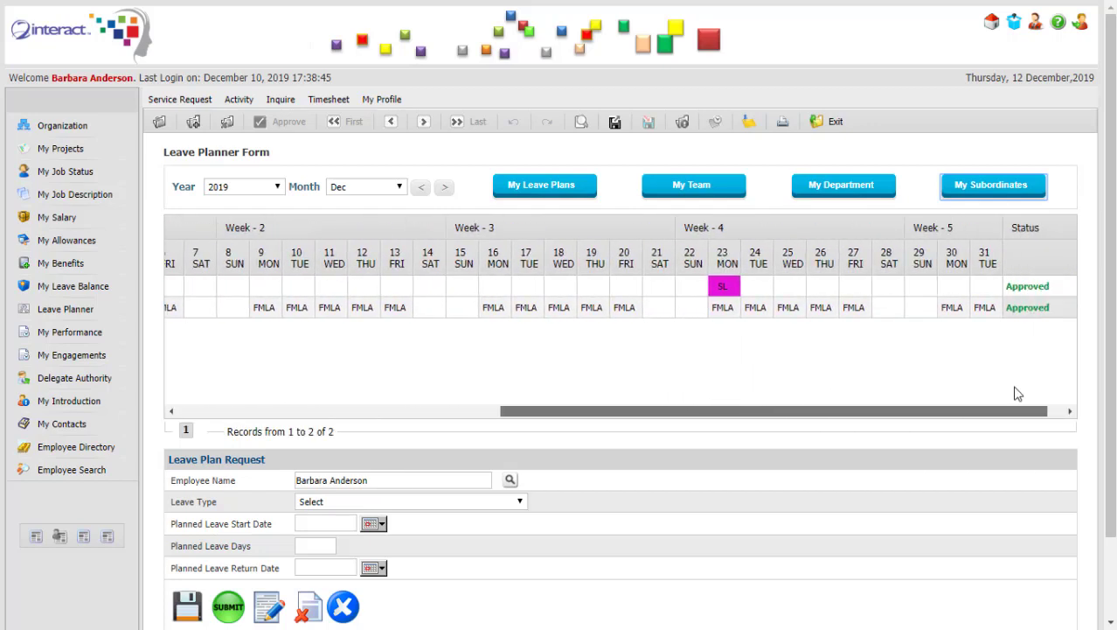
pyautogui.moveTo(796, 408); pyautogui.dragTo(416, 449)
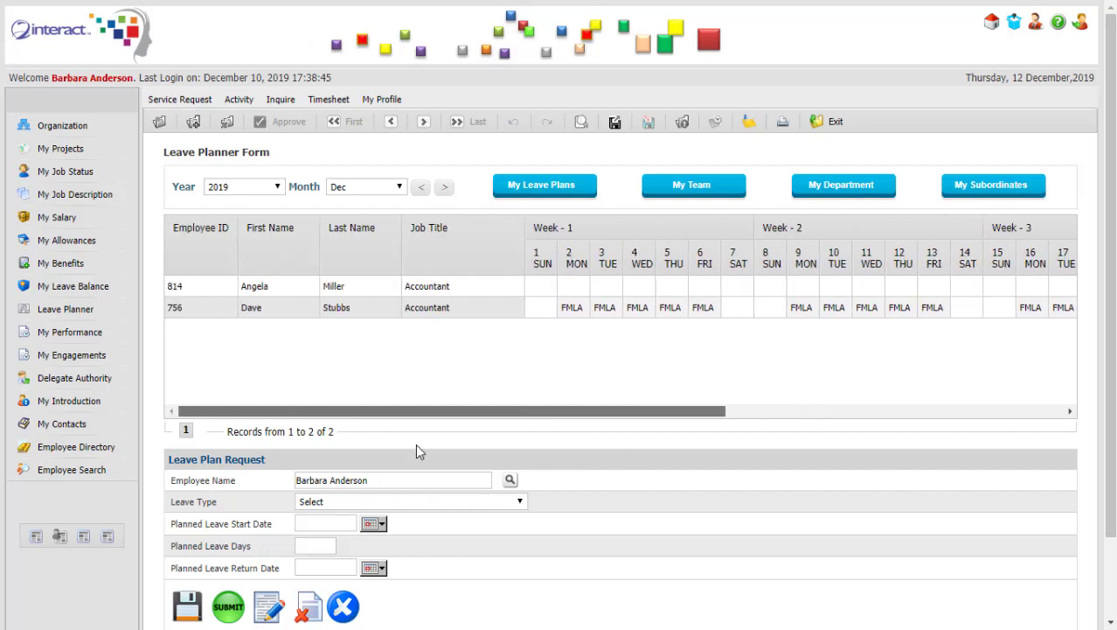
pyautogui.click(399, 188)
pyautogui.click(389, 214)
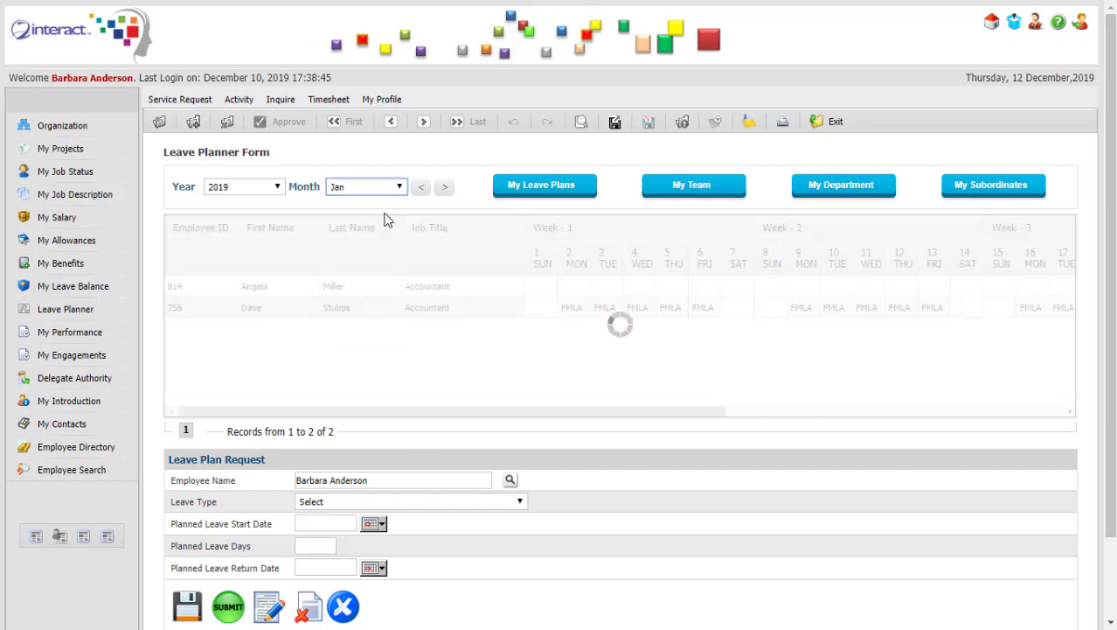
pyautogui.click(1004, 183)
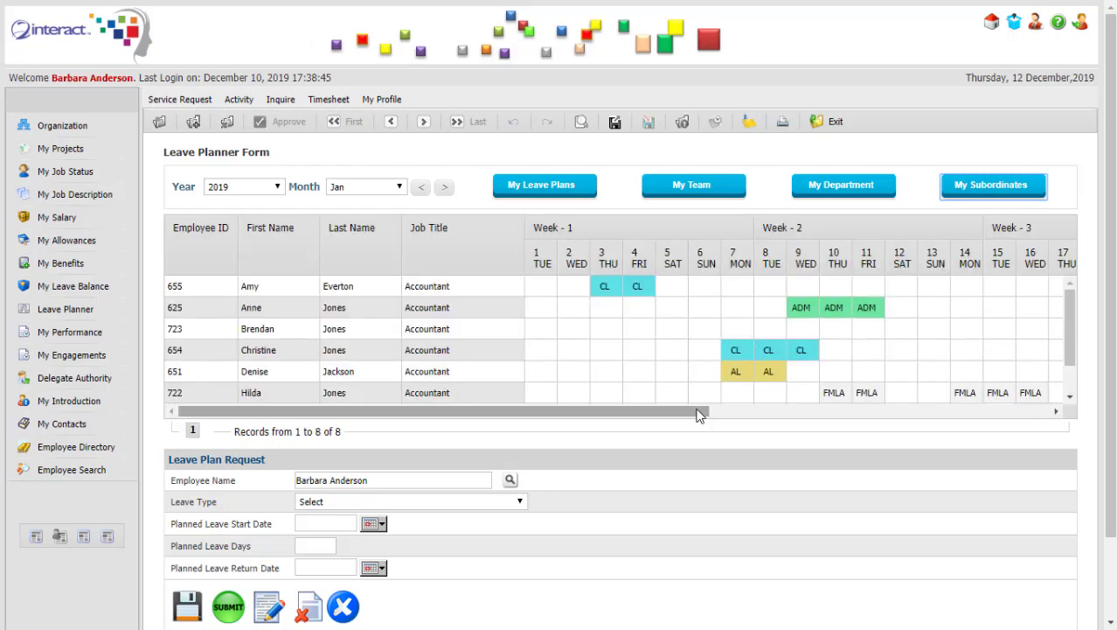
pyautogui.moveTo(665, 416); pyautogui.dragTo(700, 418)
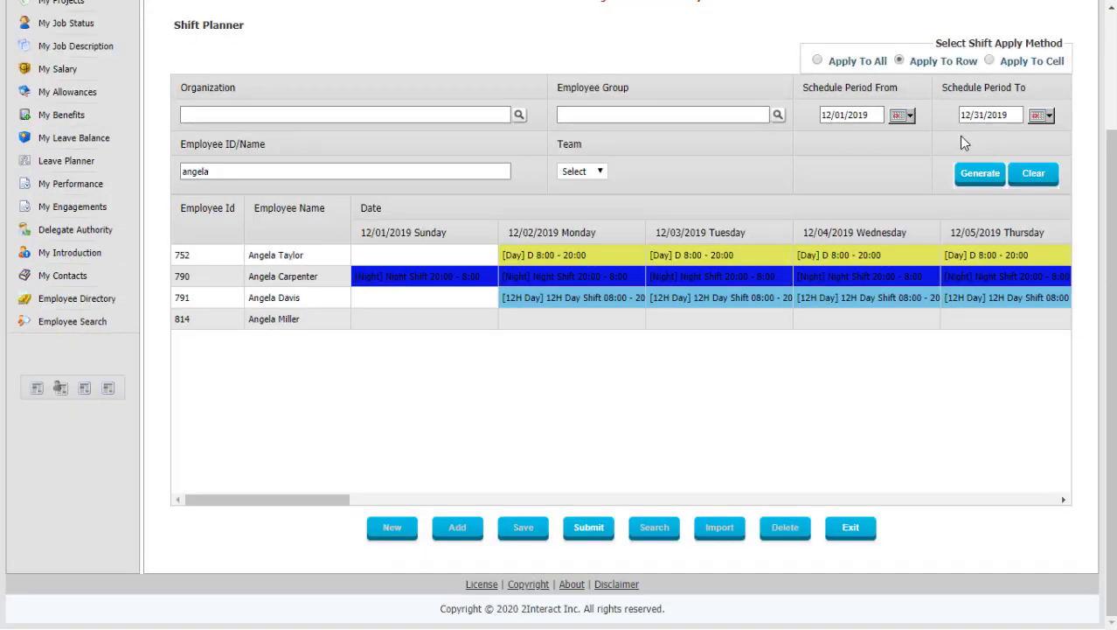
# Give employee 814 the [RDay] Regular Day Shift on all scheduled dates.
pyautogui.click(551, 320)
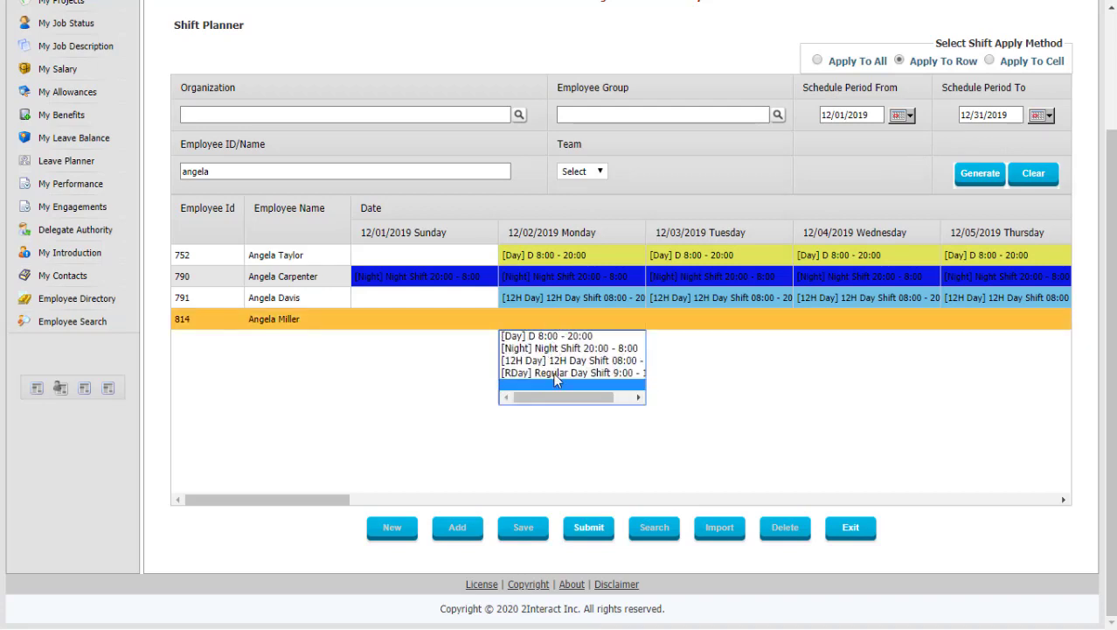
pyautogui.click(556, 379)
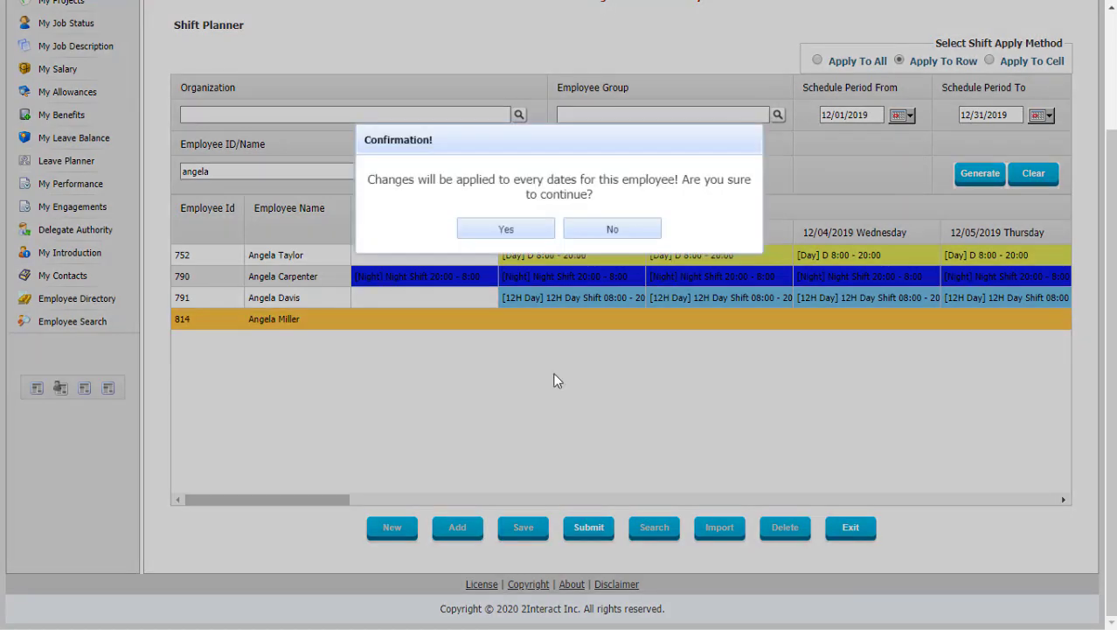
pyautogui.click(523, 232)
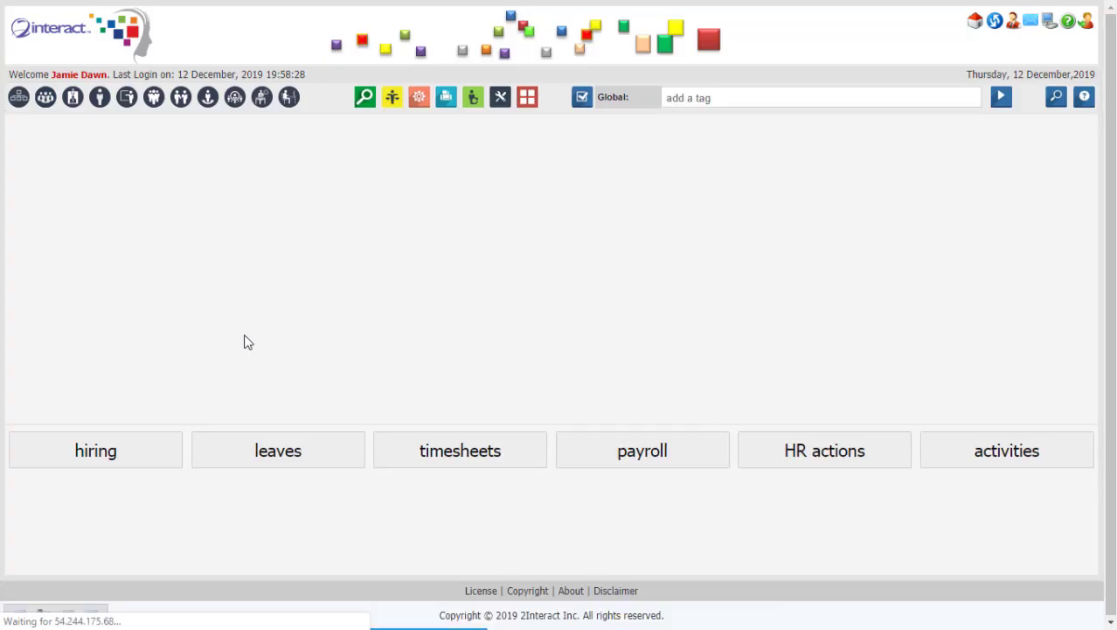
pyautogui.click(726, 96)
# Start a garnishment order with case type Others, its case number, reason 'student loan overdue', and garnishee paying fees.
pyautogui.write('glarnish order')
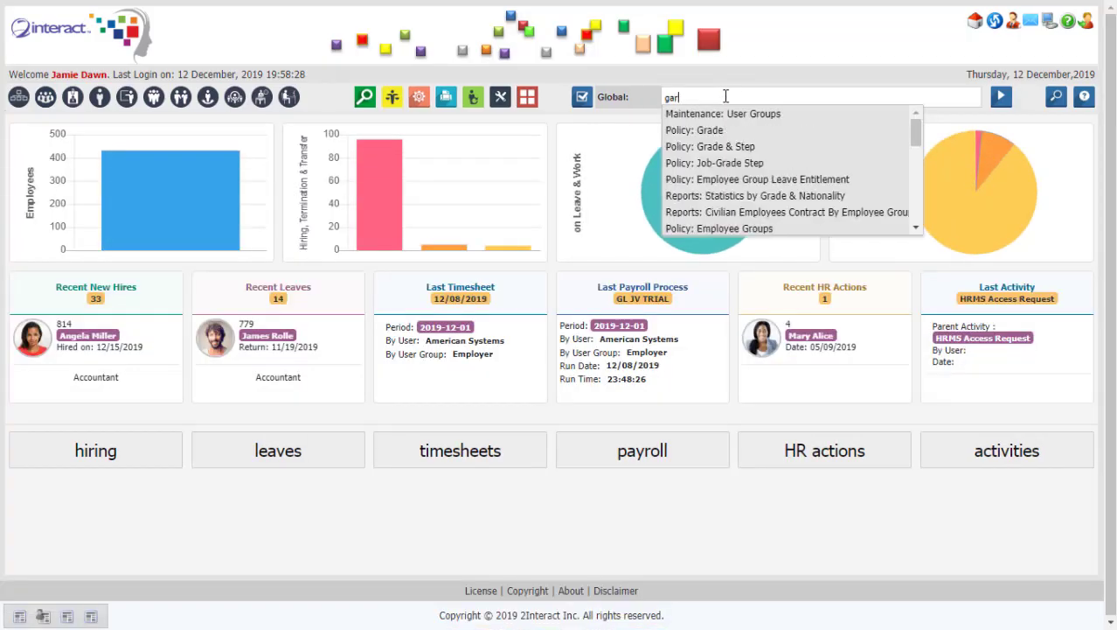
pyautogui.click(739, 112)
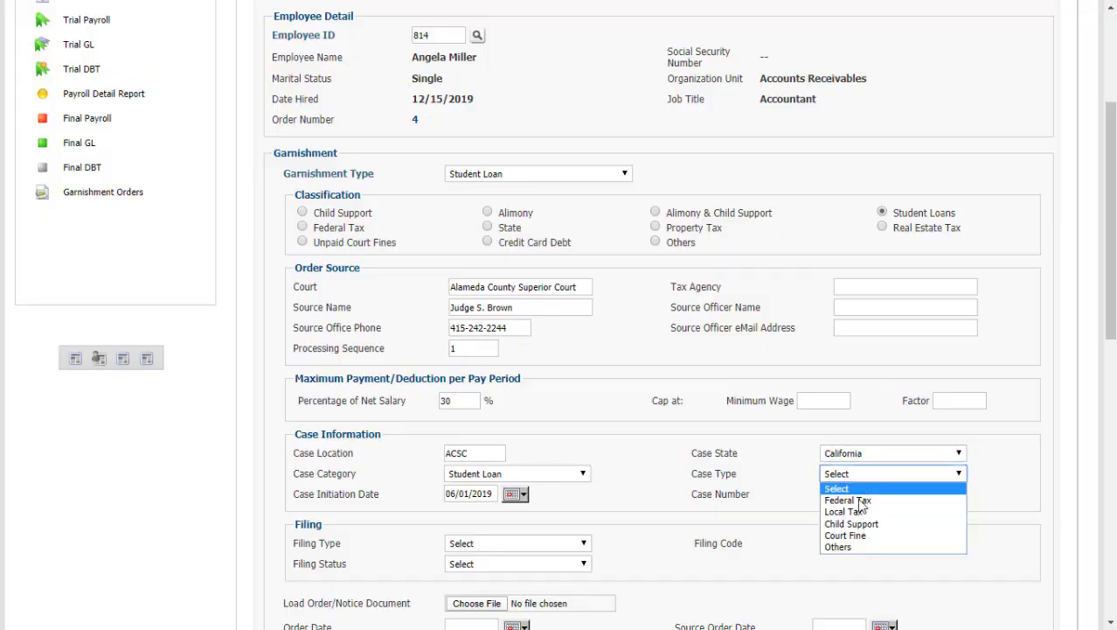
pyautogui.click(918, 468)
pyautogui.click(851, 494)
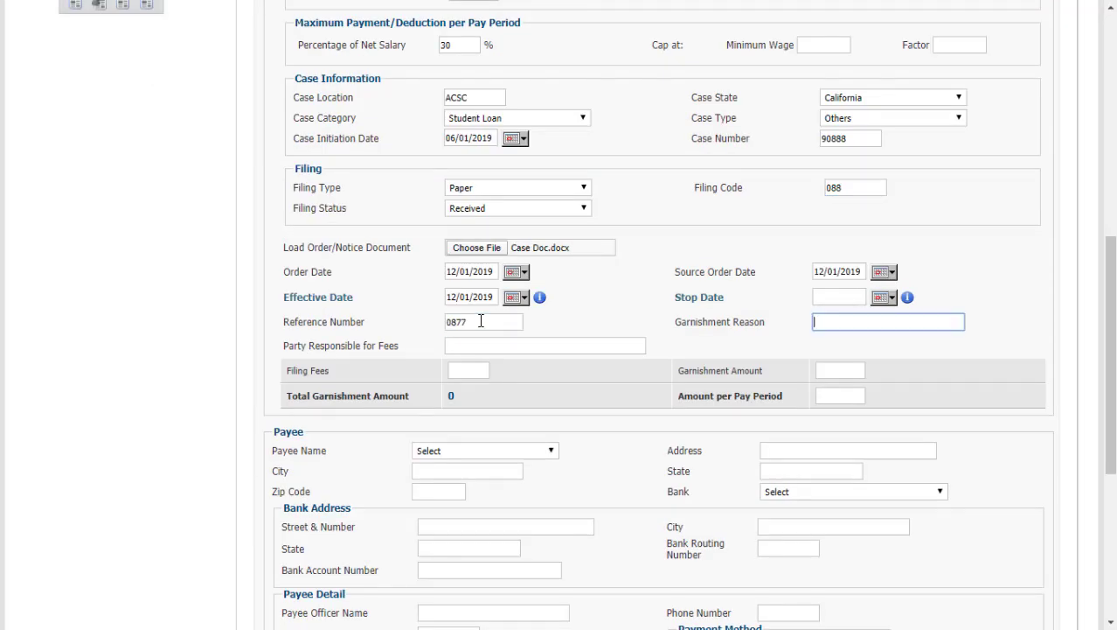
pyautogui.write('student loan overdue')
pyautogui.click(456, 345)
pyautogui.write('garnishee')
pyautogui.click(463, 370)
# Pick Texas Student Loan Guarantee as payee and fill in the bank address and officer's name, phone and fax.
pyautogui.click(485, 450)
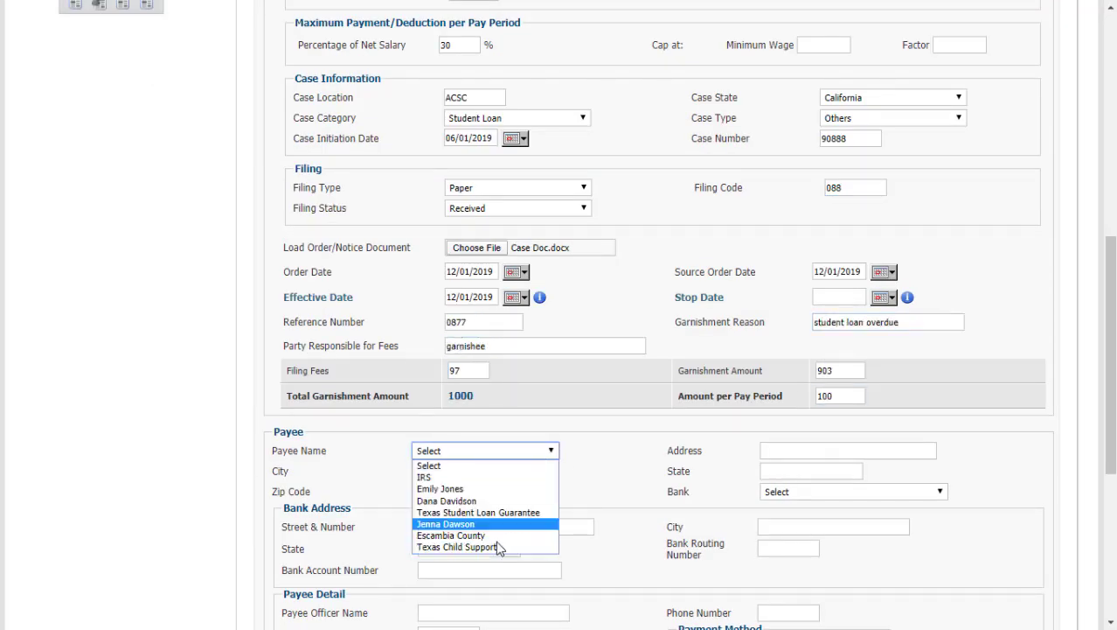
pyautogui.click(478, 511)
pyautogui.scroll(-3, 479, 512)
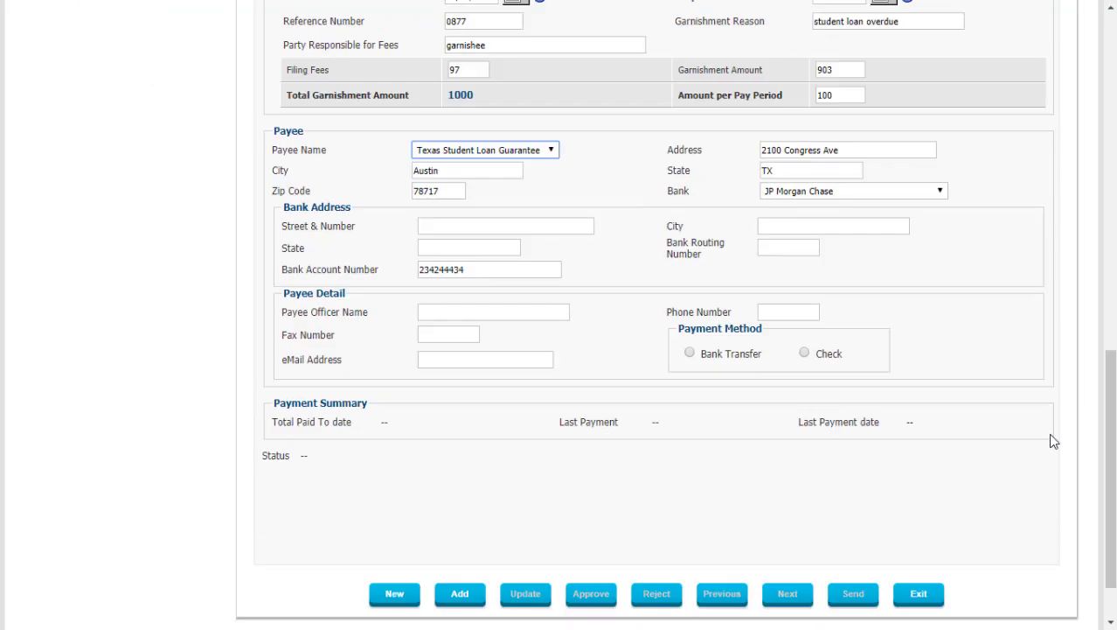
pyautogui.click(481, 225)
pyautogui.write('1500')
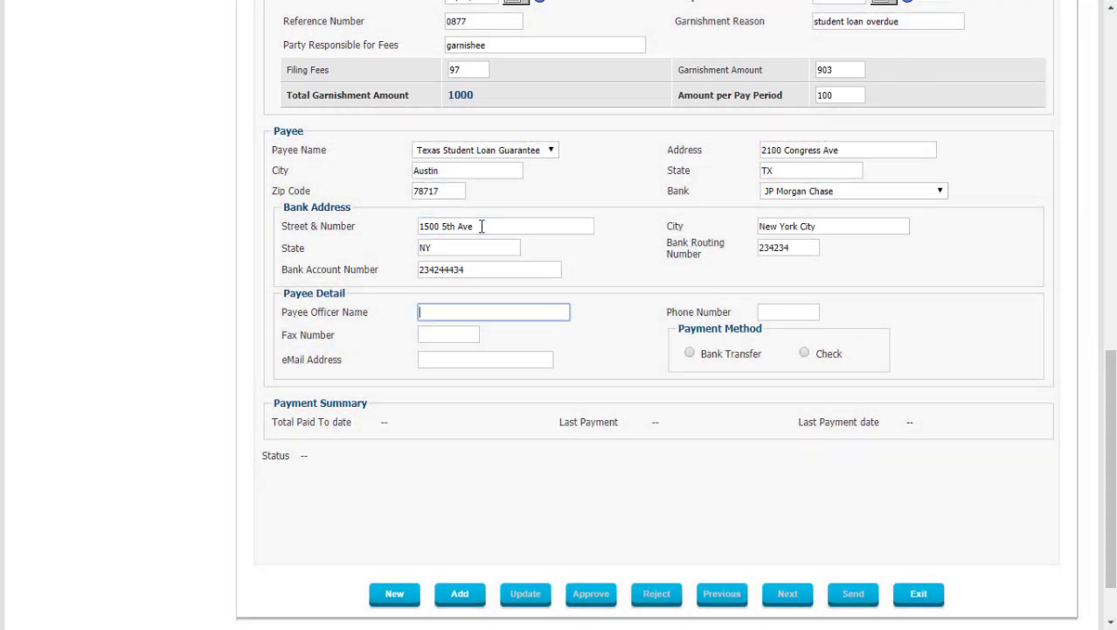
pyautogui.press('Tab')
pyautogui.press('Tab')
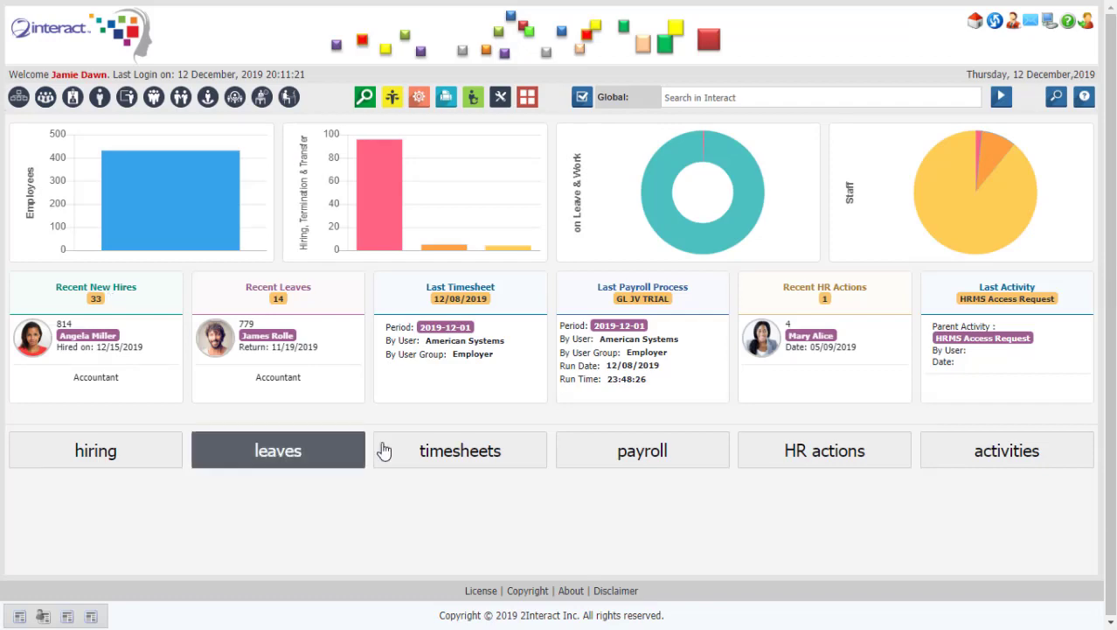
pyautogui.click(568, 468)
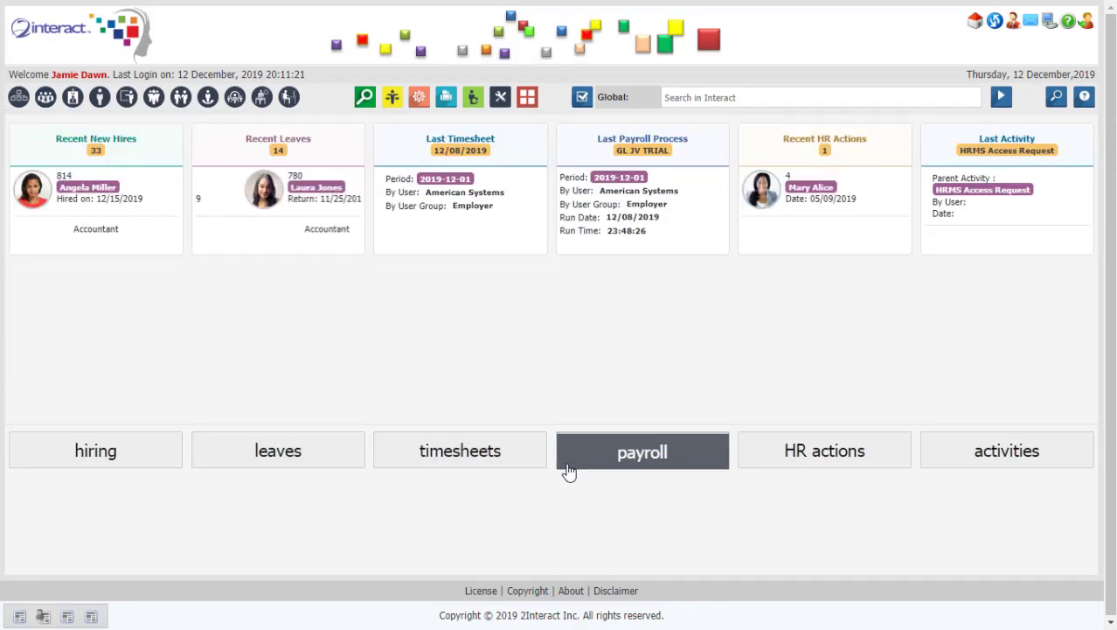
# Proceed to payroll initialization and select the Administration Staff employee group.
pyautogui.click(120, 217)
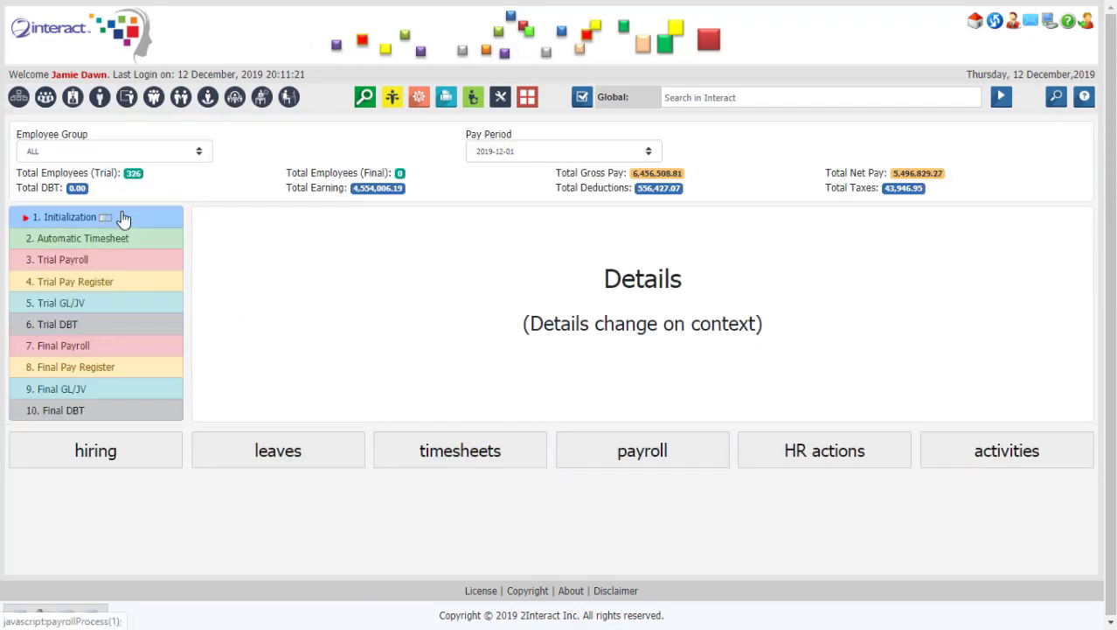
pyautogui.click(667, 375)
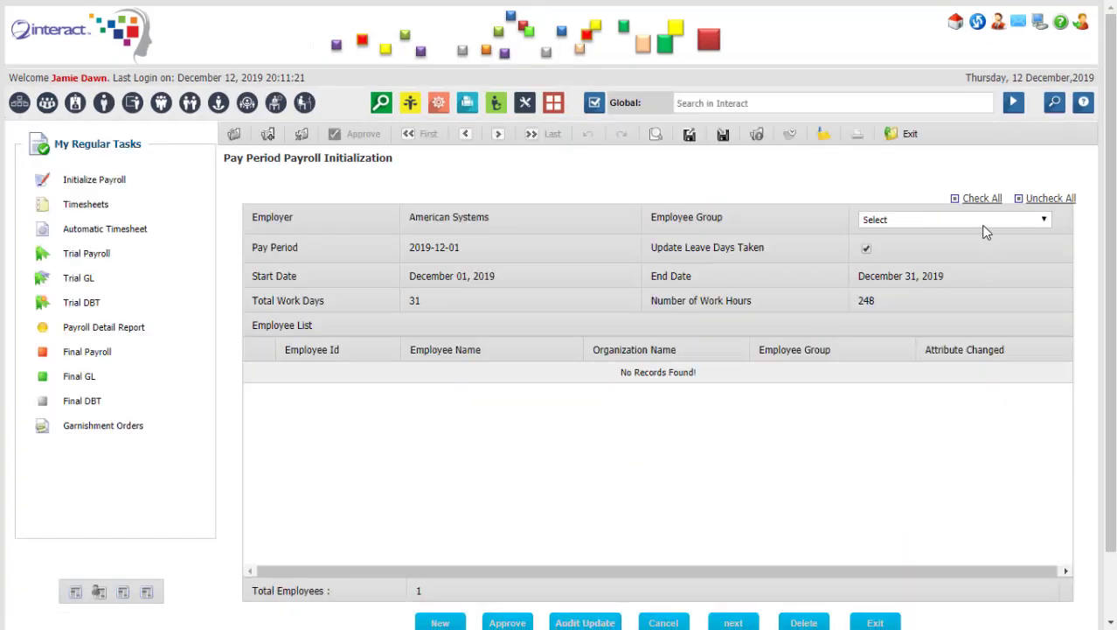
pyautogui.click(980, 223)
pyautogui.click(968, 261)
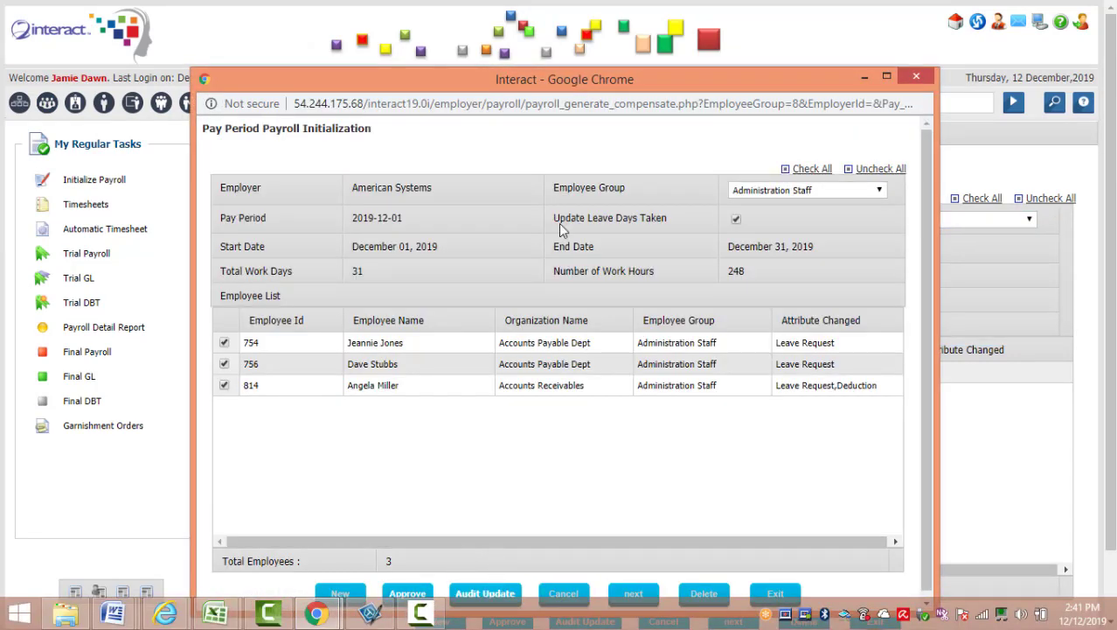
# Audit and update the three employees' initialization, confirm the approval, and close the window.
pyautogui.moveTo(569, 79); pyautogui.dragTo(559, 41)
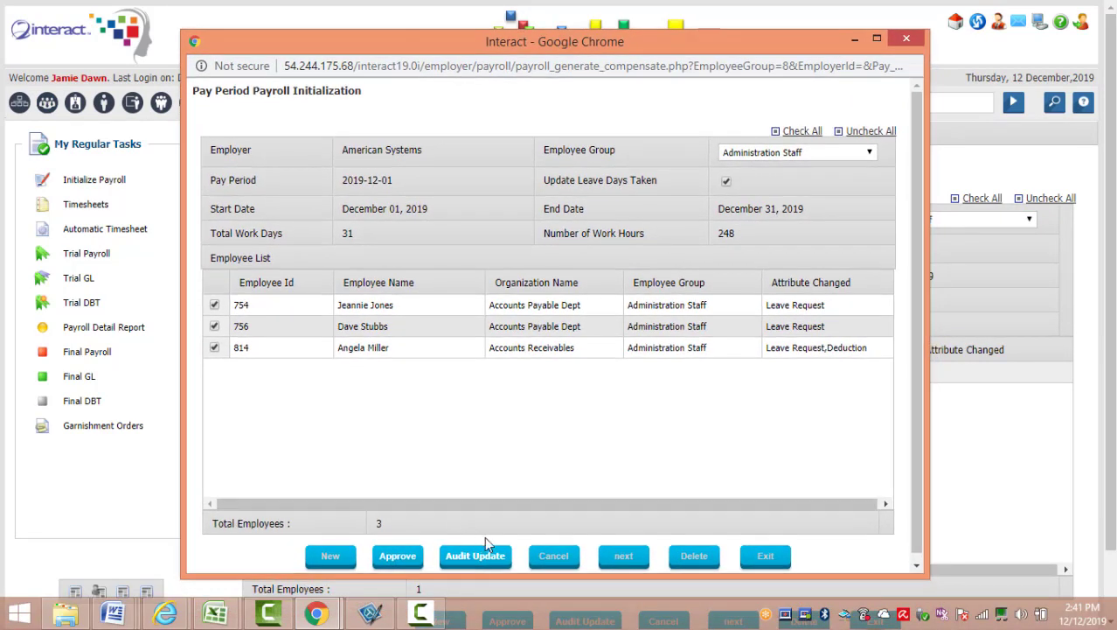
pyautogui.click(485, 559)
pyautogui.click(500, 339)
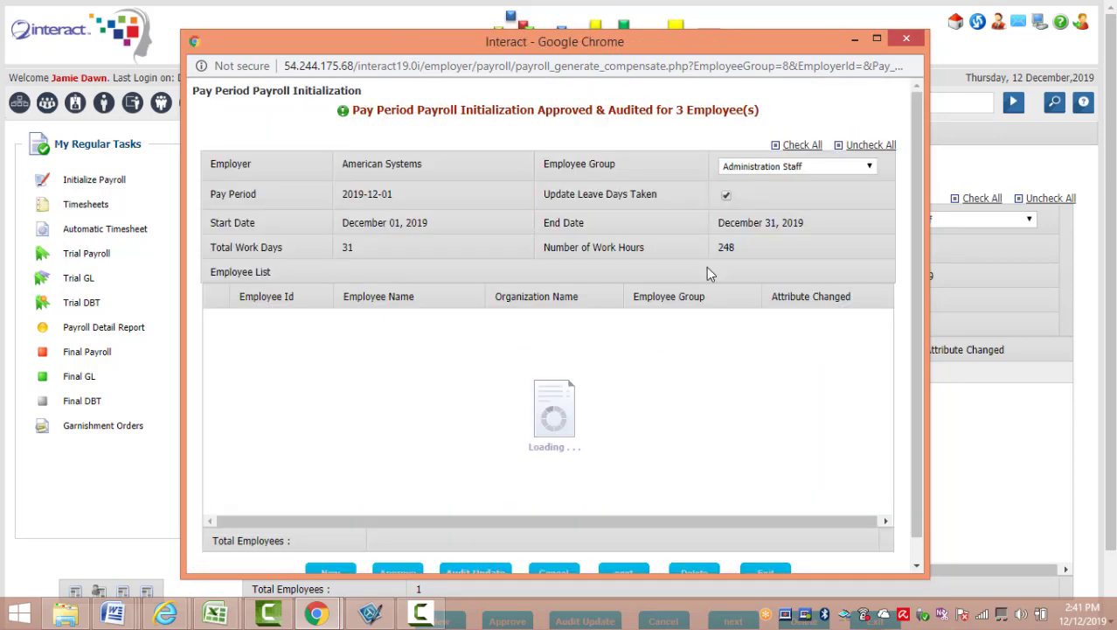
pyautogui.click(907, 39)
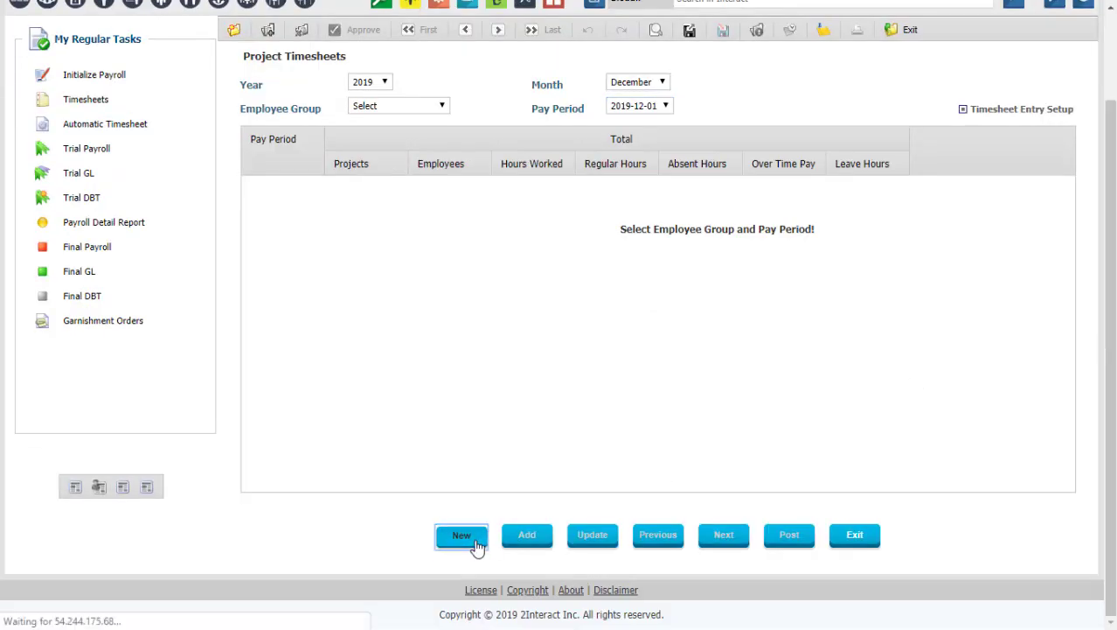
pyautogui.click(457, 531)
# Generate timesheets for Administration Staff and expand employee 814's timesheet details.
pyautogui.click(453, 274)
pyautogui.click(429, 290)
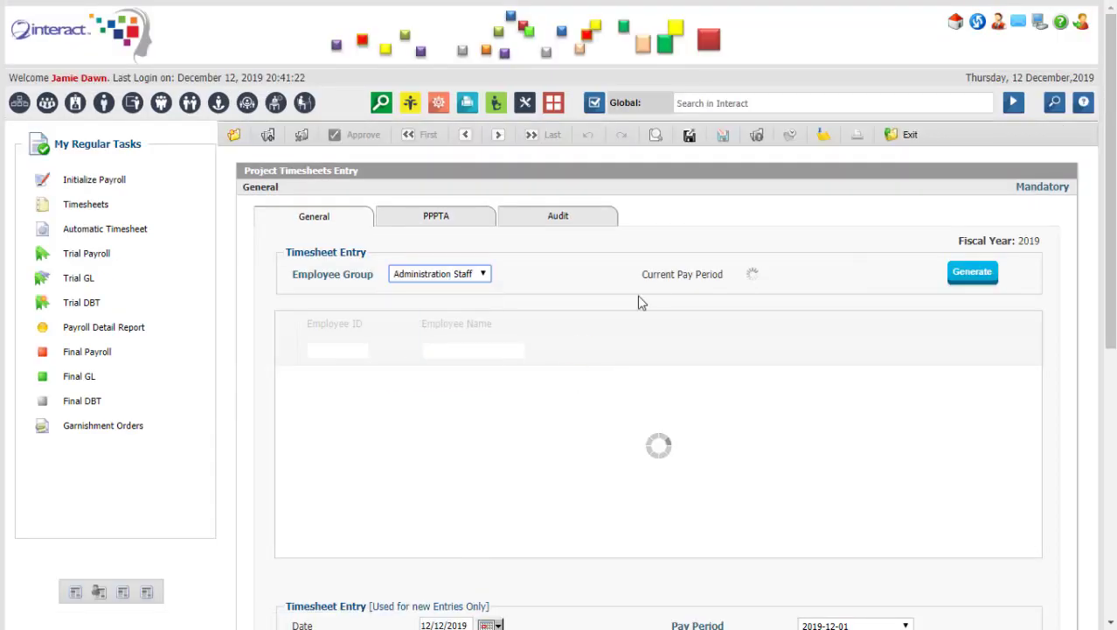
pyautogui.click(975, 271)
pyautogui.click(573, 228)
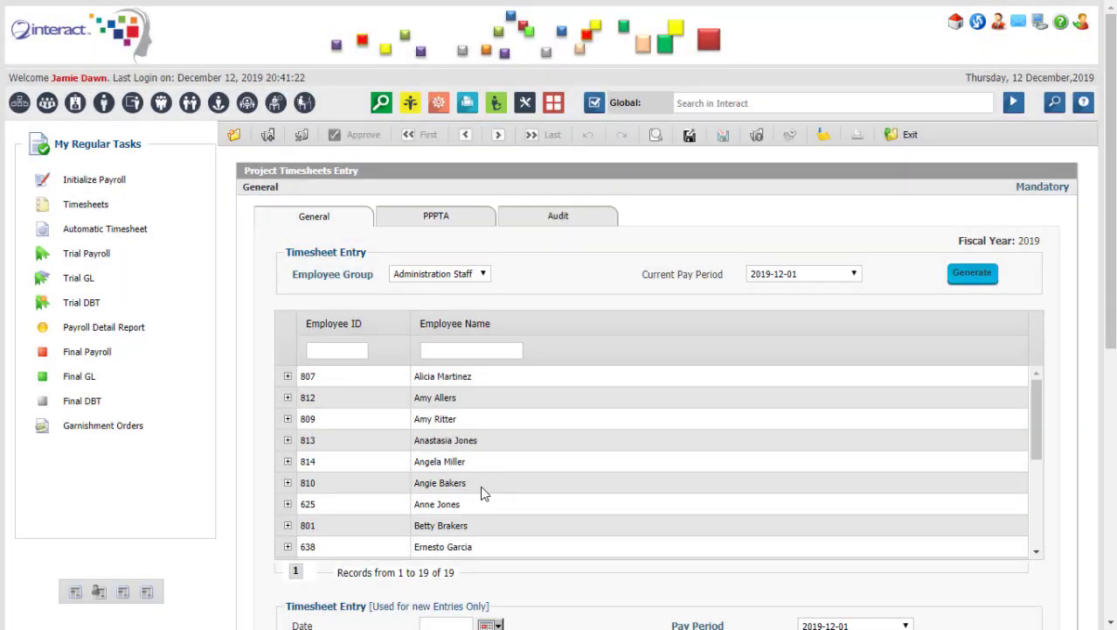
pyautogui.click(288, 460)
pyautogui.scroll(-1, 1111, 306)
pyautogui.scroll(-2, 1110, 306)
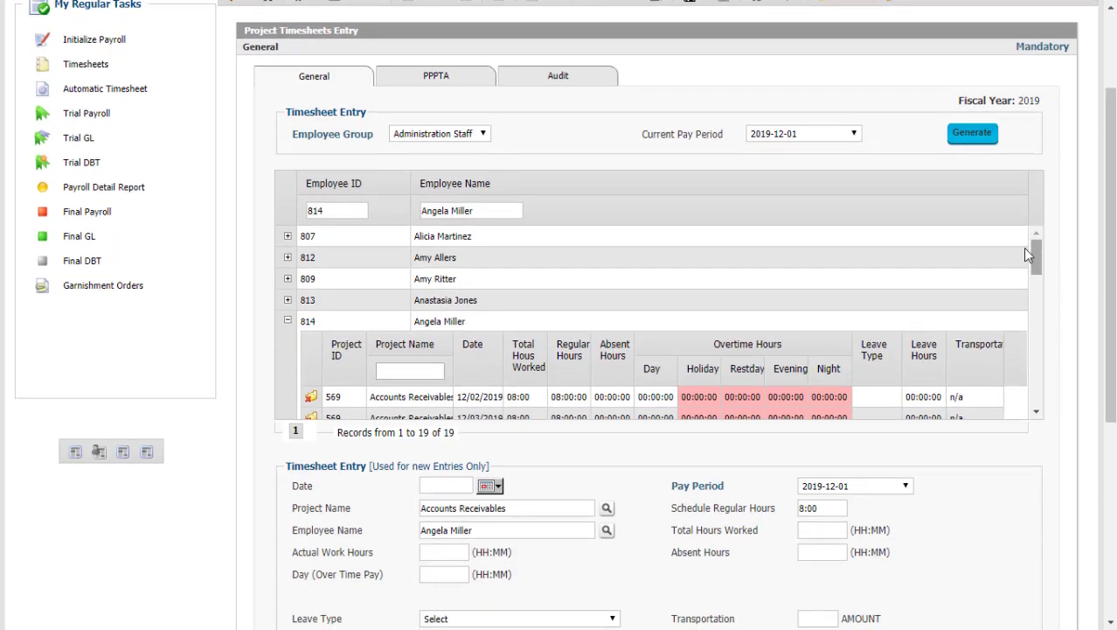
pyautogui.scroll(-5, 1035, 263)
# Add a 12/07/2019 entry with 04:00 day overtime and 60 transportation for employee 814.
pyautogui.click(491, 315)
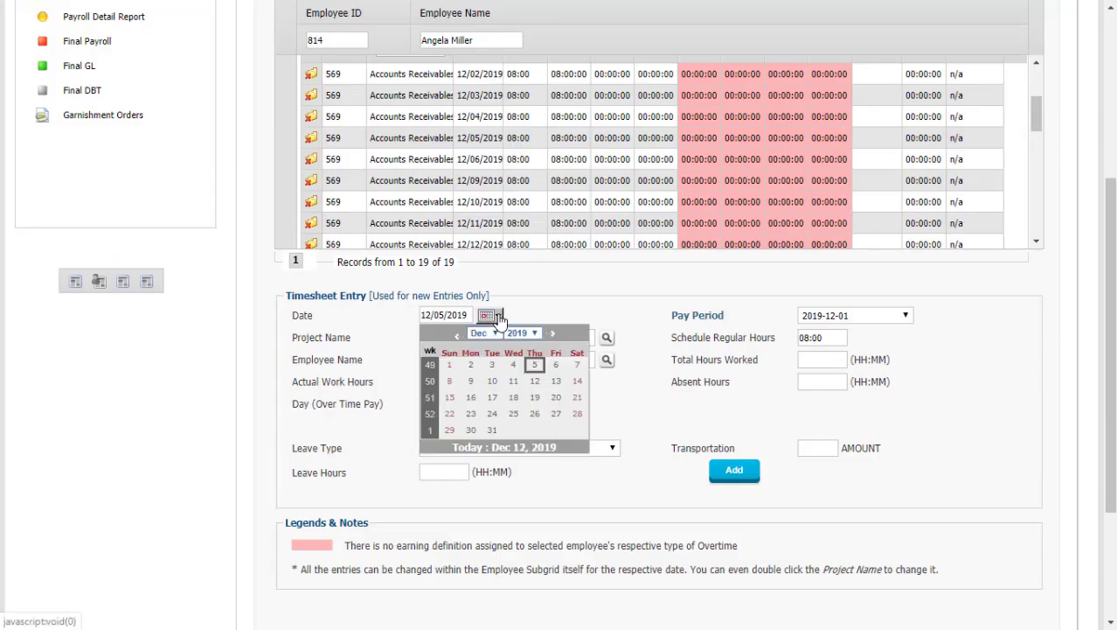
pyautogui.click(576, 364)
pyautogui.write('04')
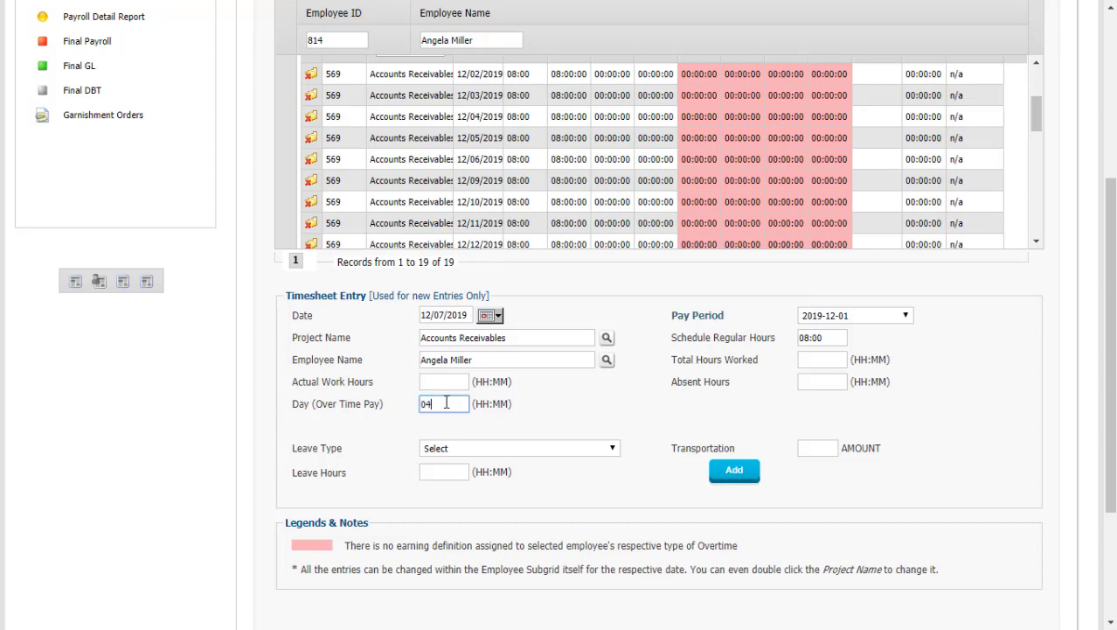
pyautogui.write(':00')
pyautogui.click(824, 448)
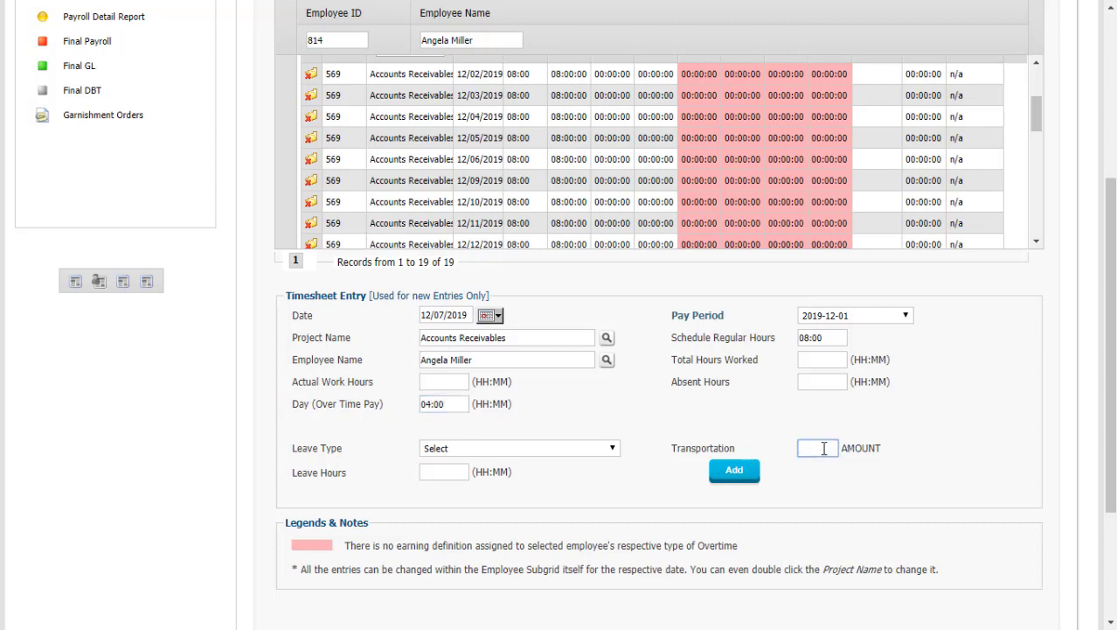
pyautogui.write('60')
pyautogui.click(737, 477)
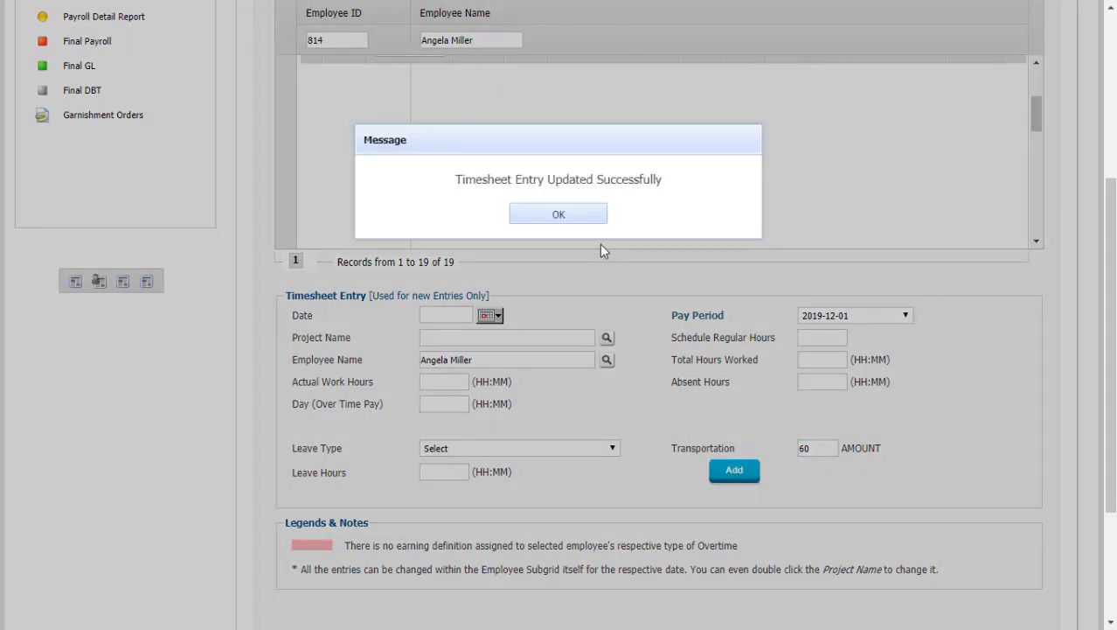
pyautogui.click(576, 218)
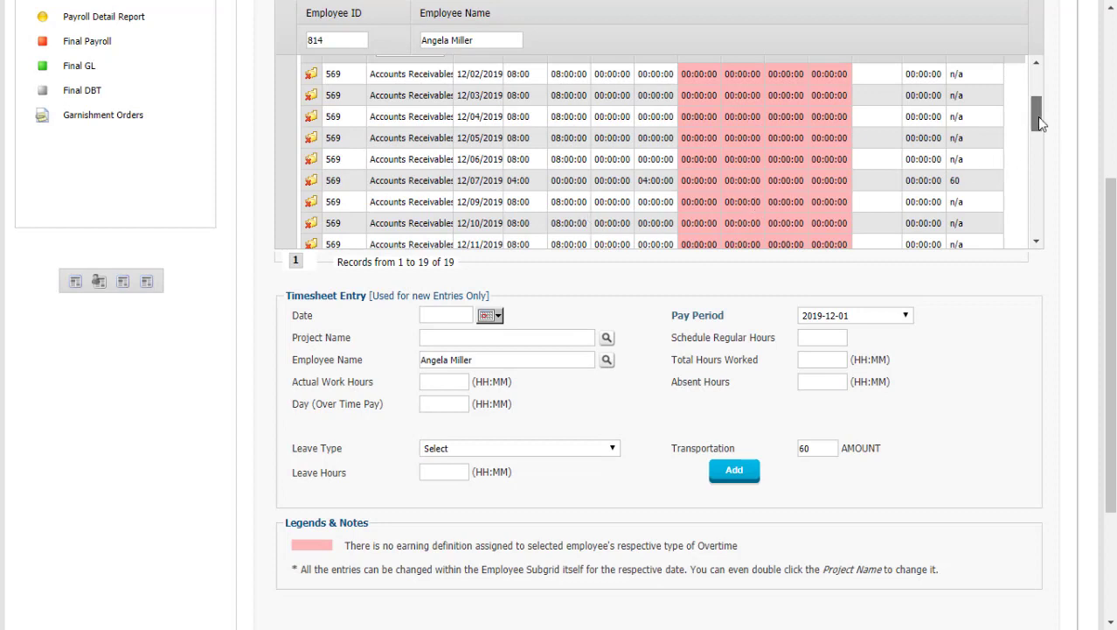
pyautogui.moveTo(1037, 116); pyautogui.dragTo(1037, 96)
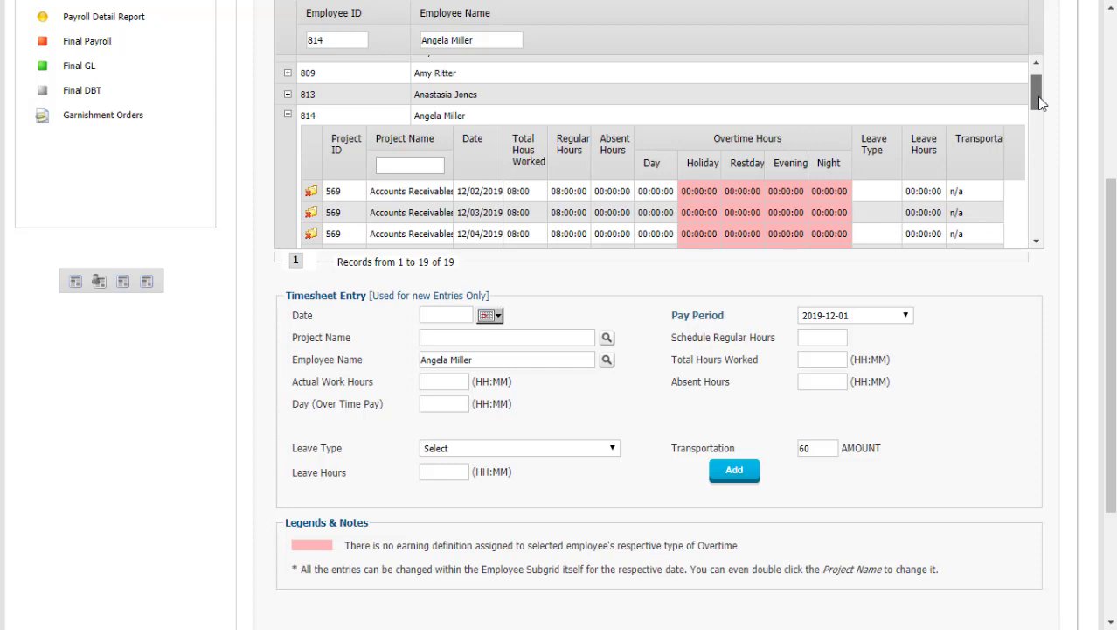
pyautogui.moveTo(1037, 97); pyautogui.dragTo(1035, 122)
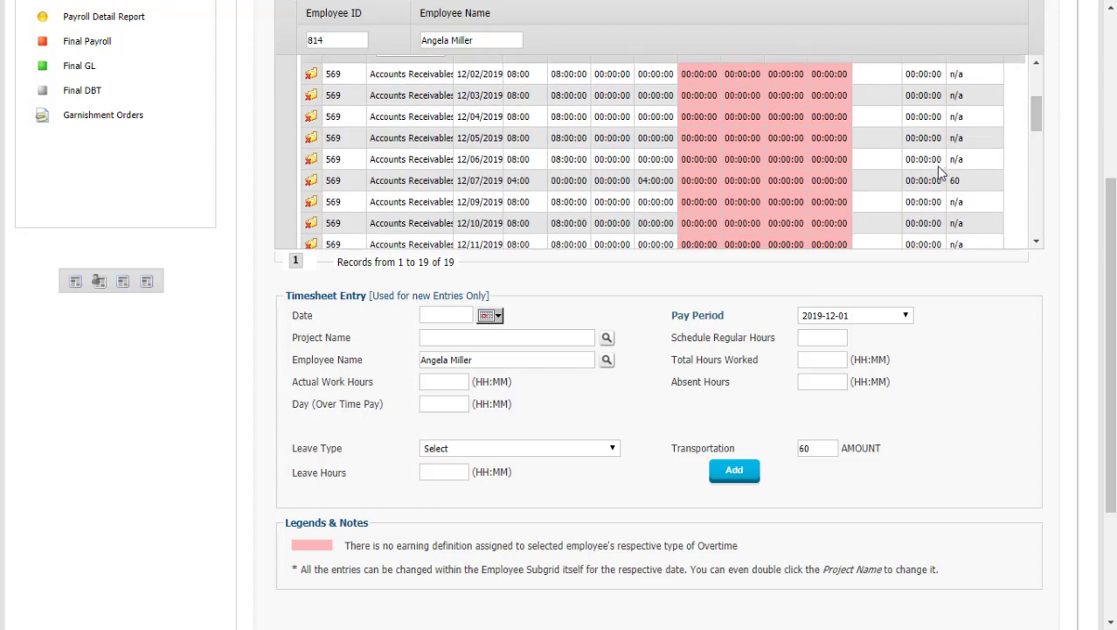
pyautogui.click(952, 186)
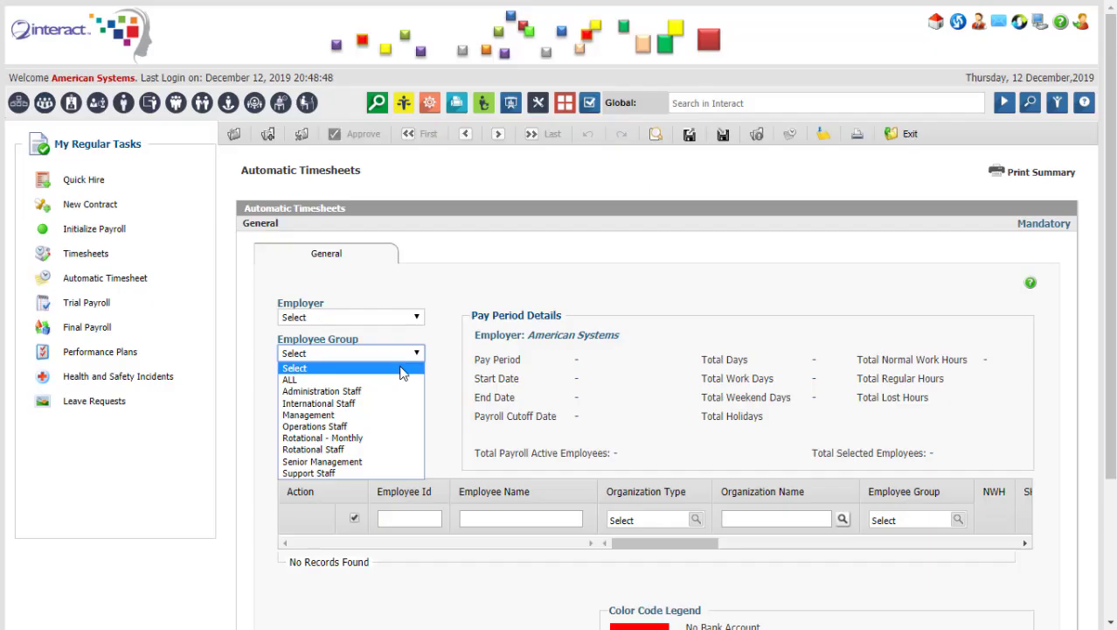
# Generate automatic timesheets for Administration Staff employees in the Accounts Receivables organization.
pyautogui.click(392, 391)
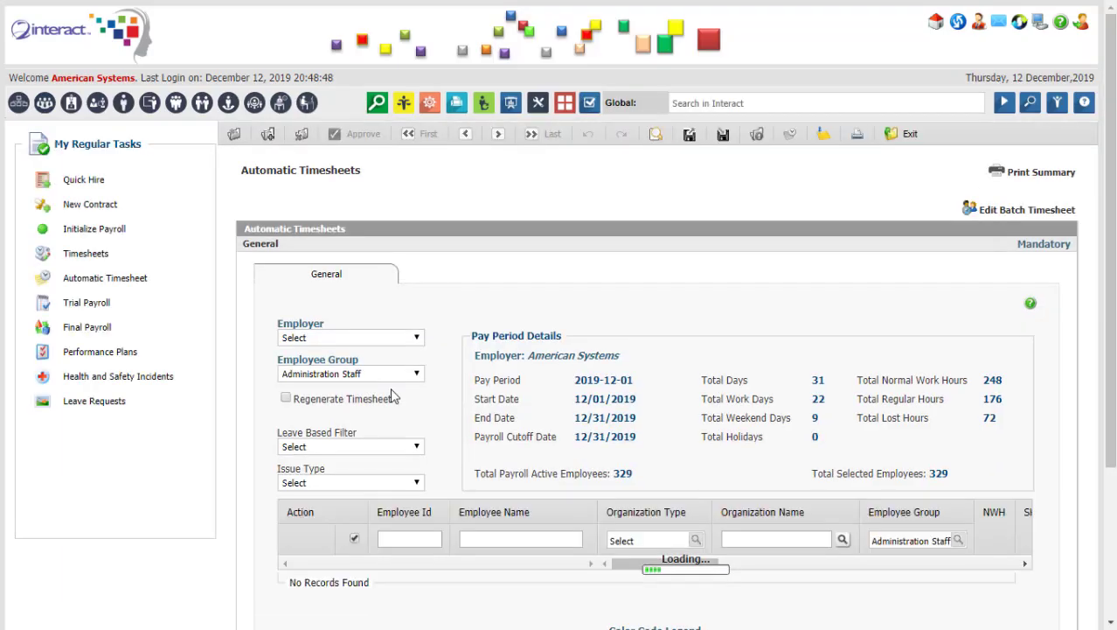
pyautogui.scroll(-3, 1086, 368)
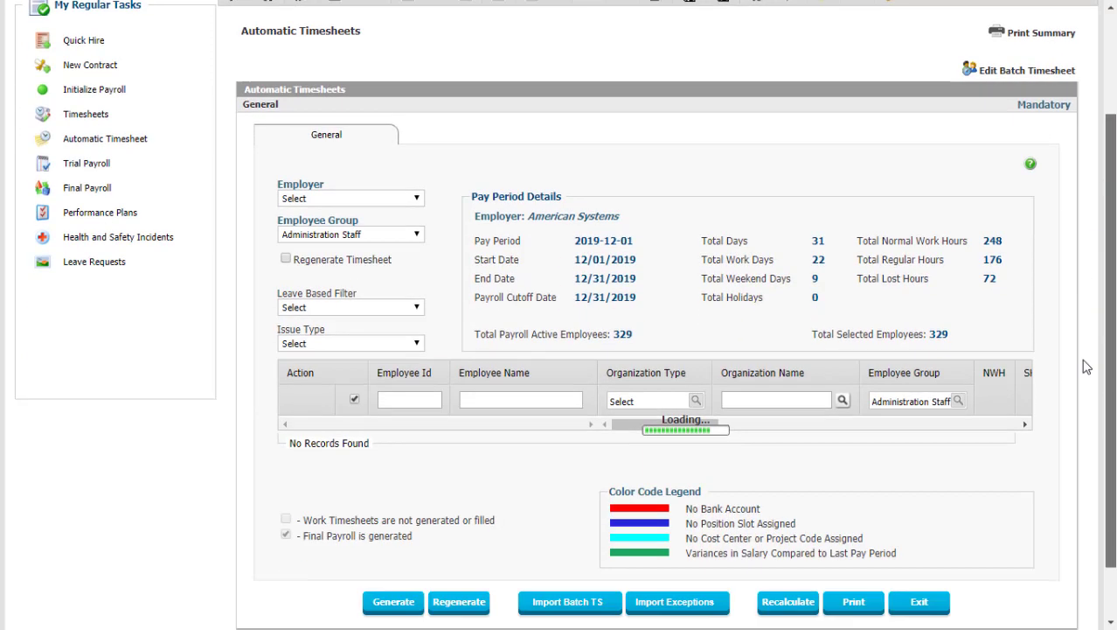
pyautogui.click(842, 340)
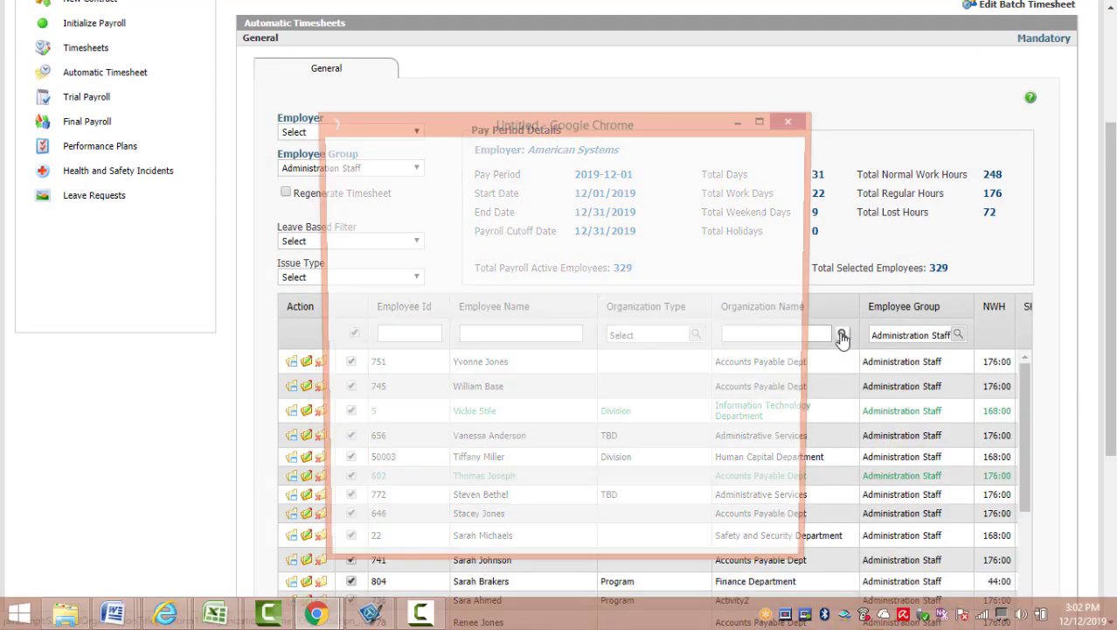
pyautogui.click(522, 206)
pyautogui.write('rece')
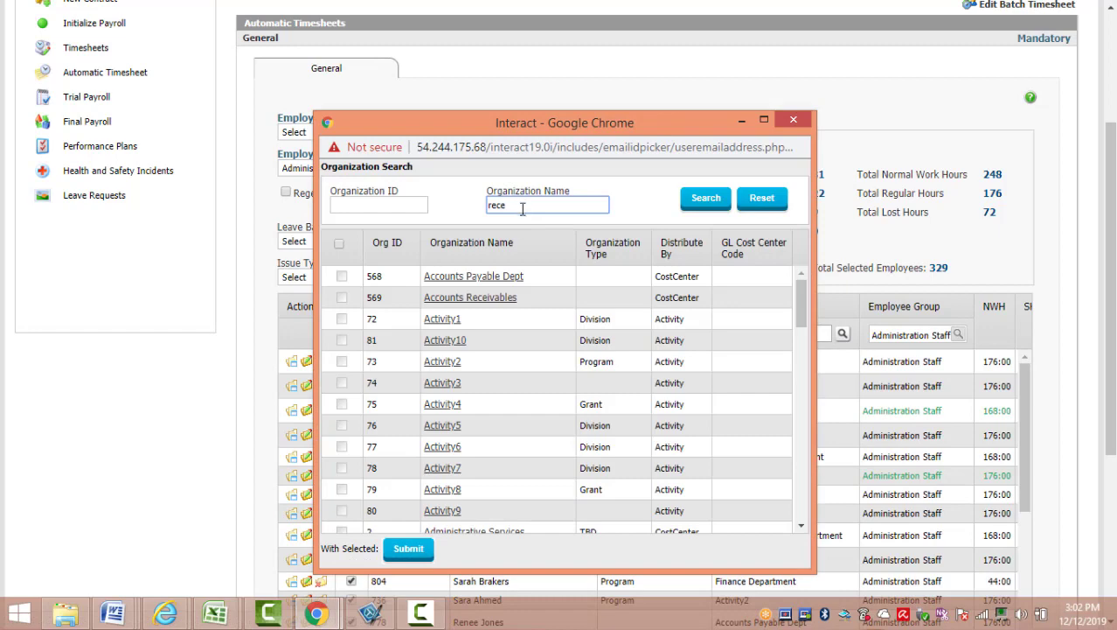
pyautogui.click(505, 295)
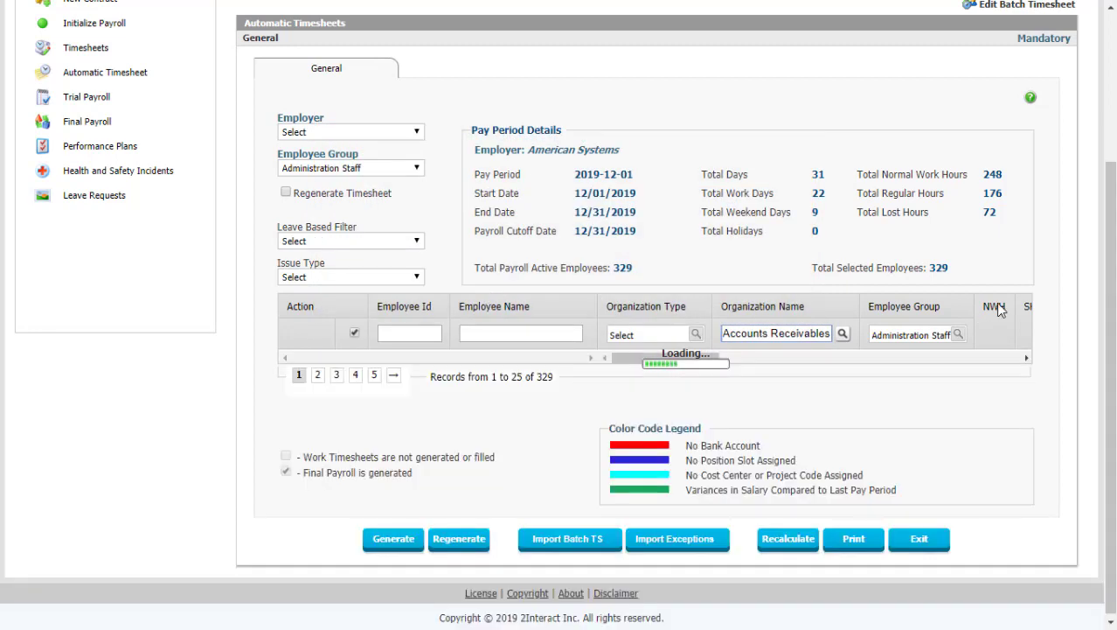
pyautogui.scroll(-3, 686, 500)
pyautogui.click(397, 537)
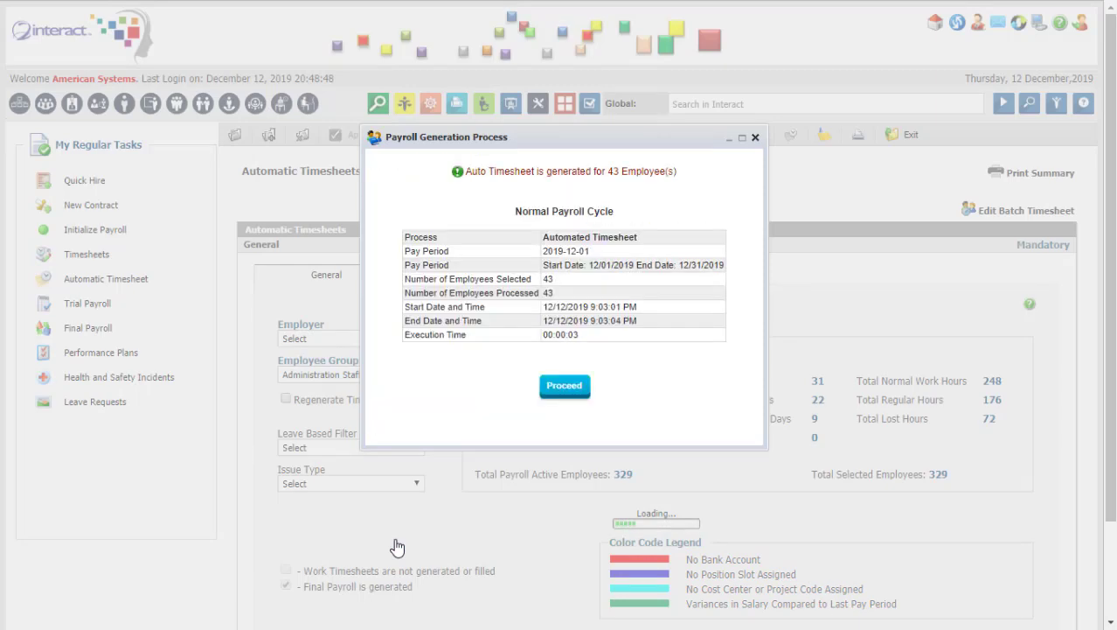
pyautogui.click(564, 389)
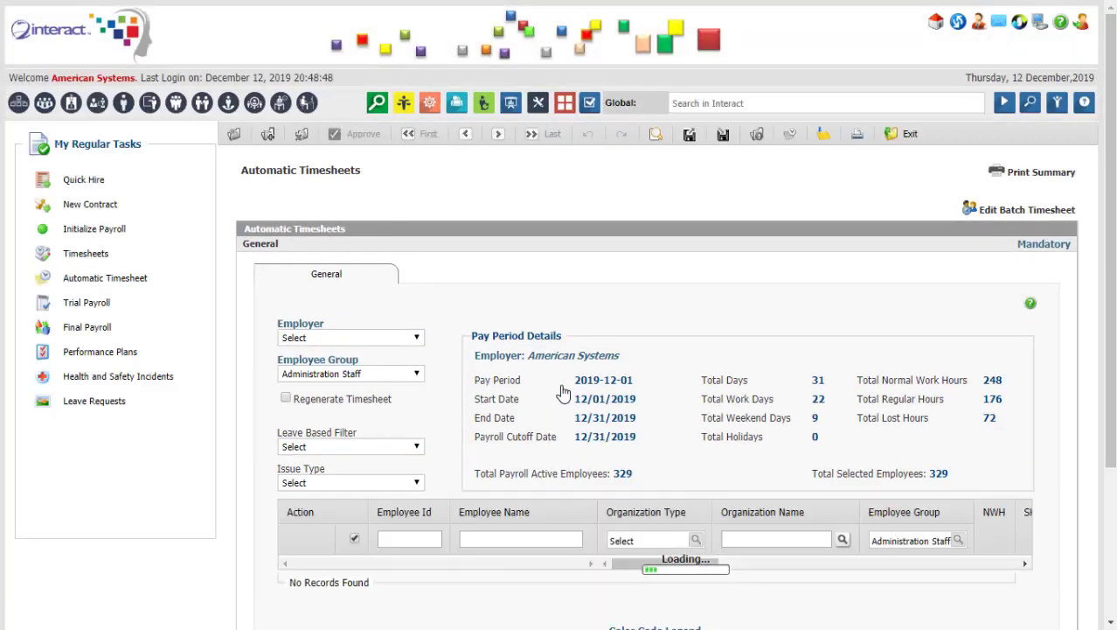
# Filter the employee grid by the employee's surname and open the matching employee's timesheet details.
pyautogui.scroll(-3, 1060, 436)
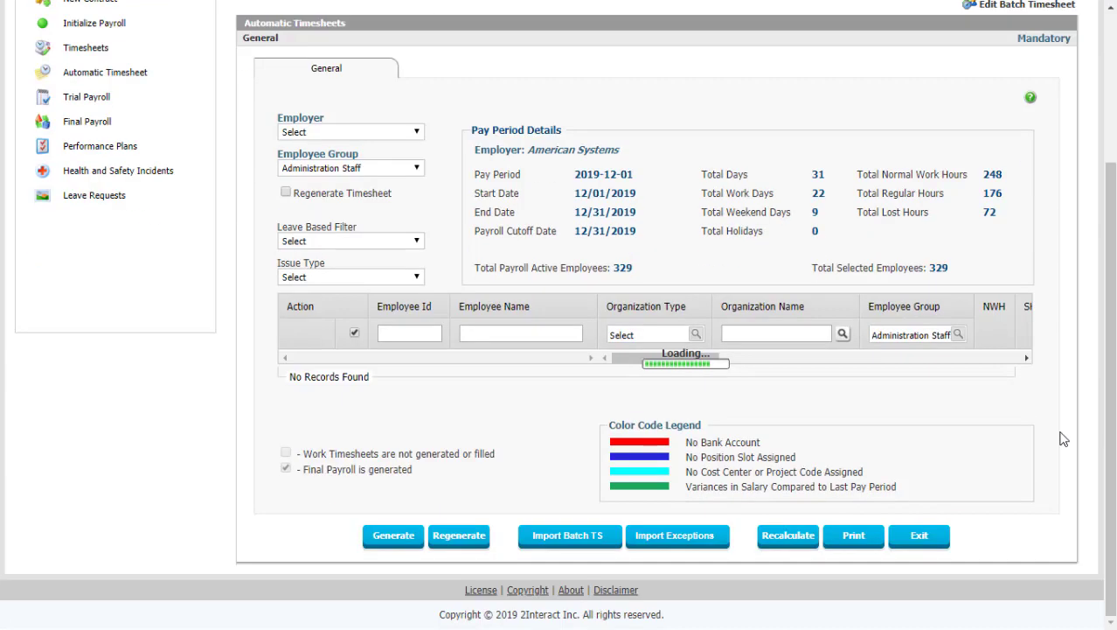
pyautogui.click(531, 334)
pyautogui.write('miller')
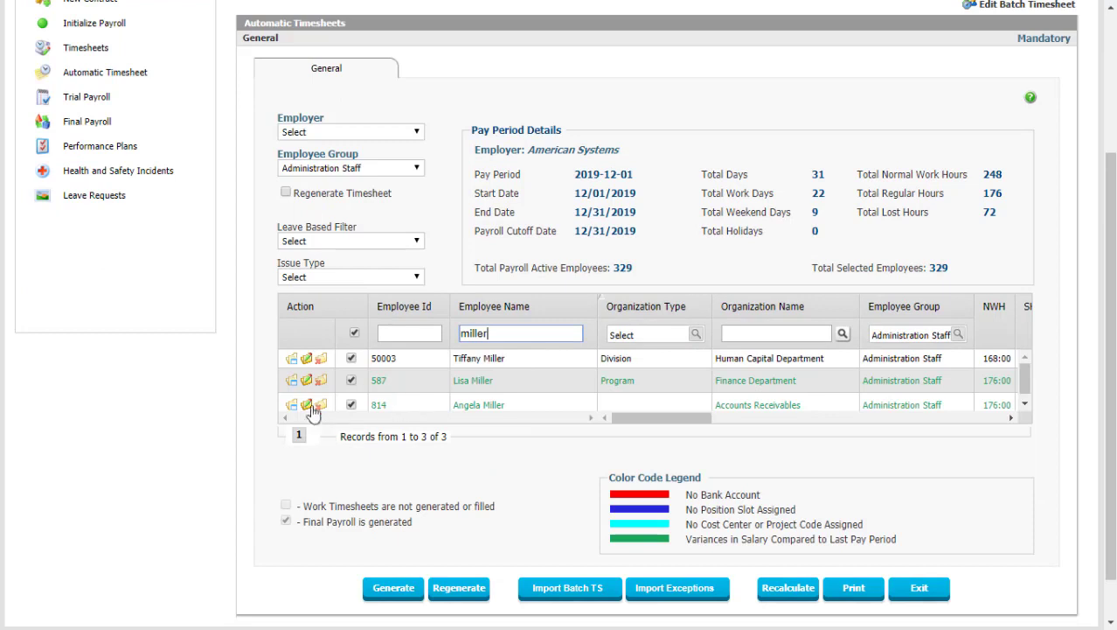
pyautogui.click(307, 406)
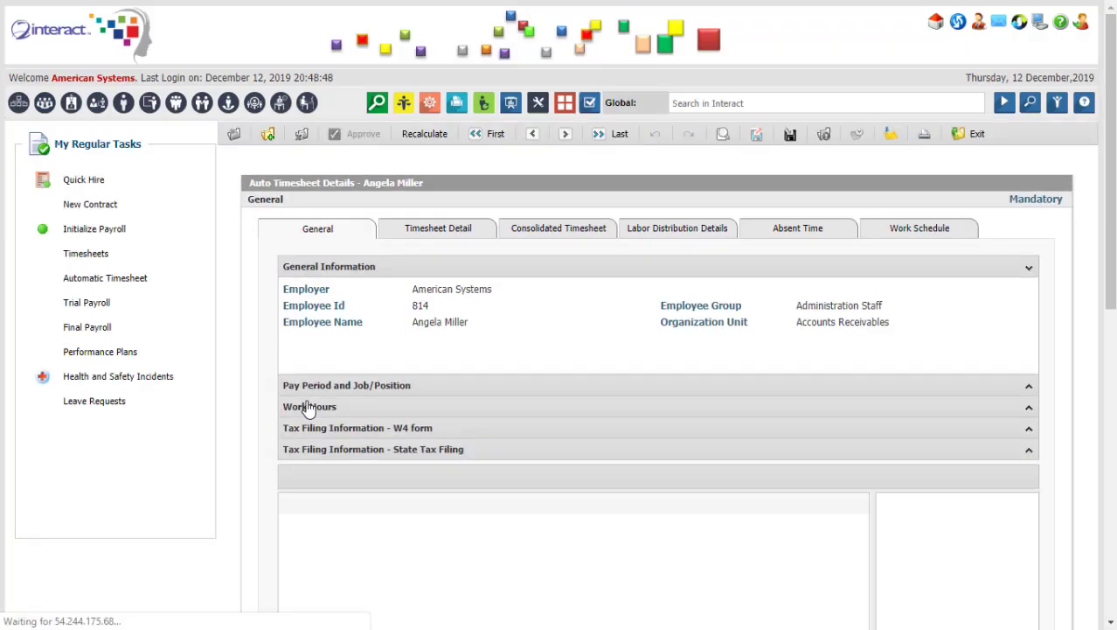
# Review the employee's allowances and deductions, then remove the Advance Salary Deduction.
pyautogui.scroll(-3, 710, 397)
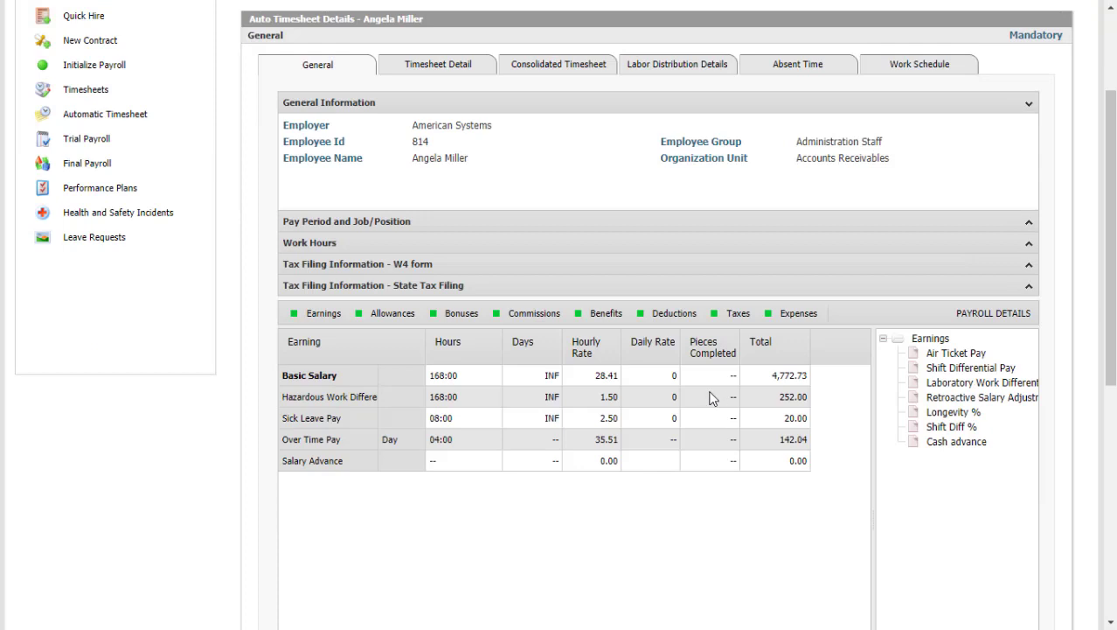
pyautogui.click(406, 317)
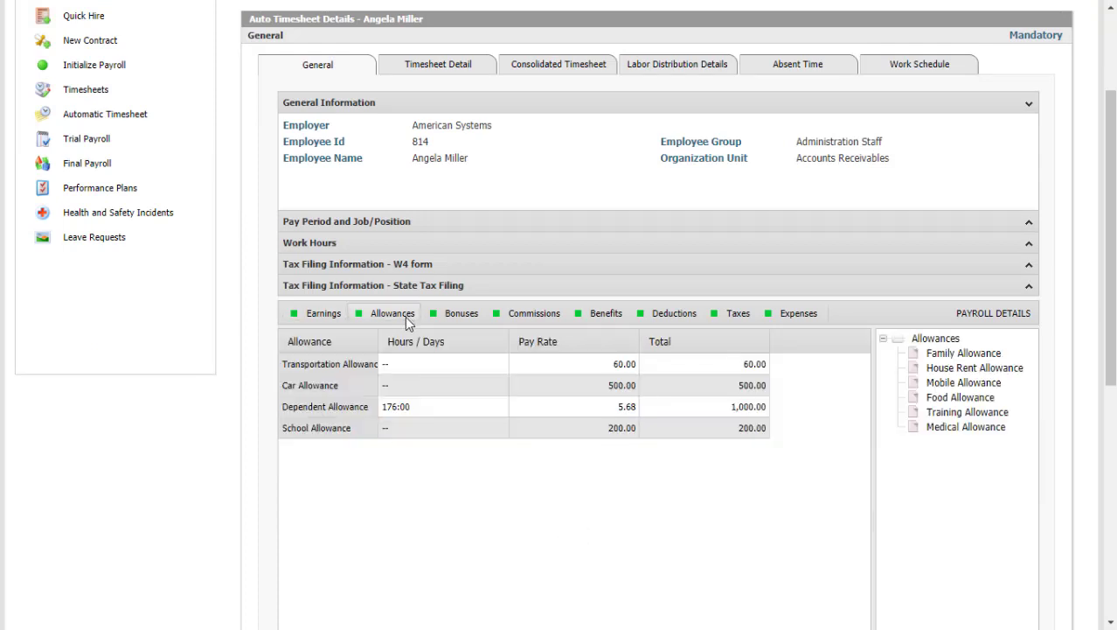
pyautogui.click(386, 364)
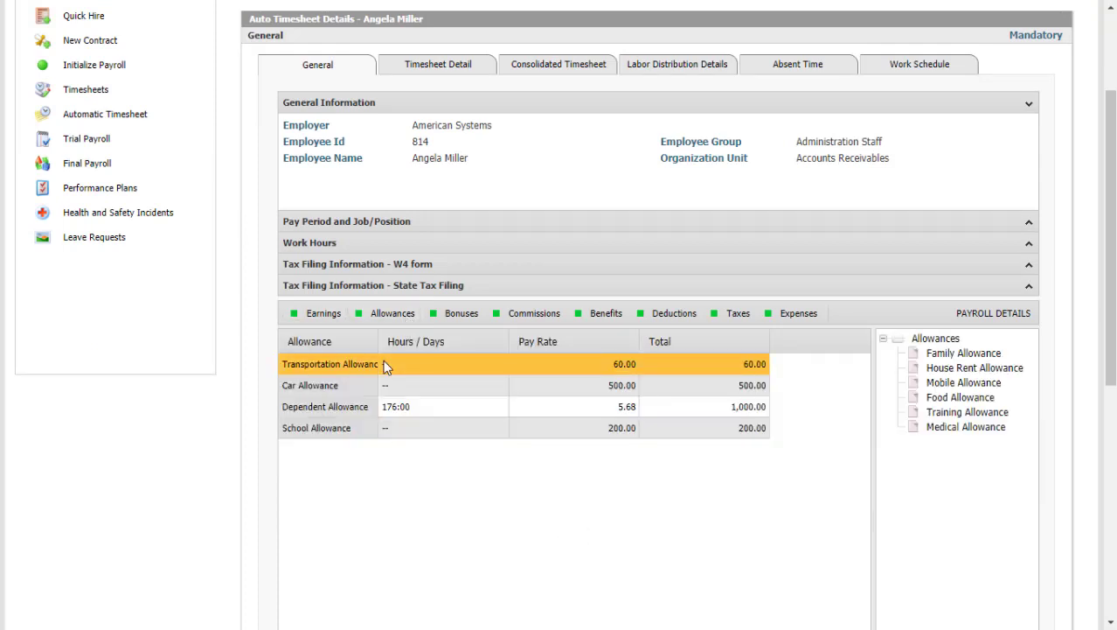
pyautogui.click(669, 317)
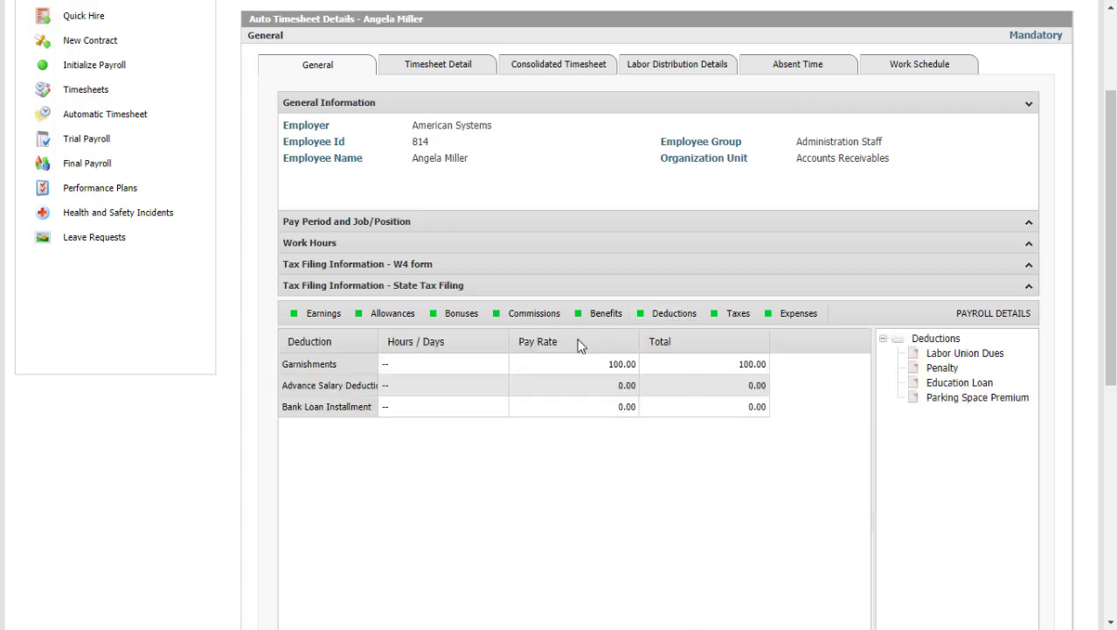
pyautogui.click(501, 369)
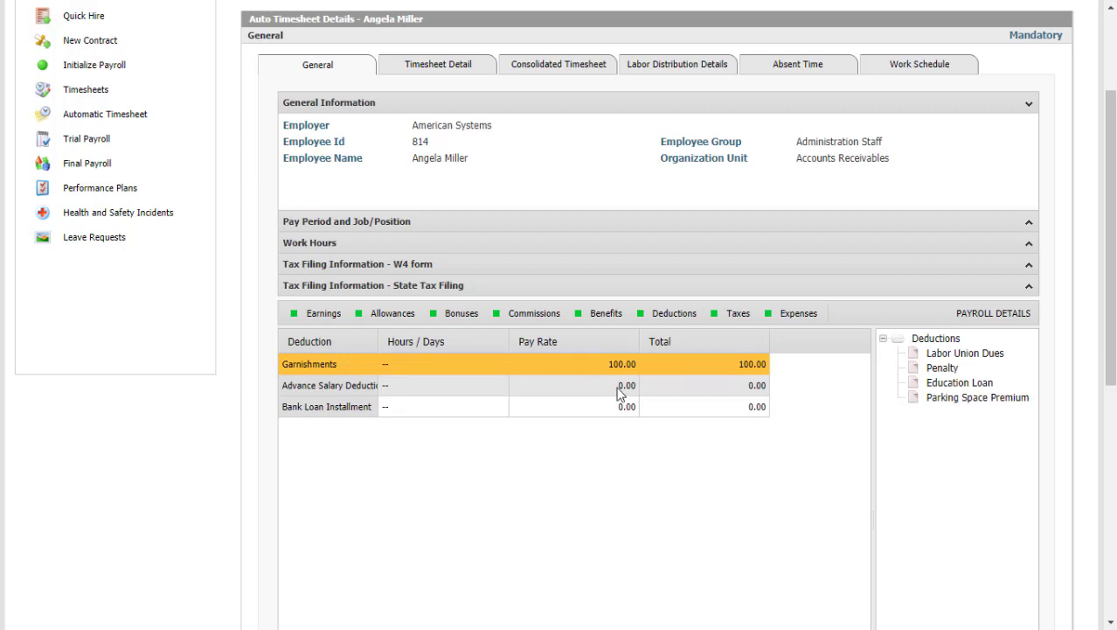
pyautogui.moveTo(618, 386); pyautogui.dragTo(928, 441)
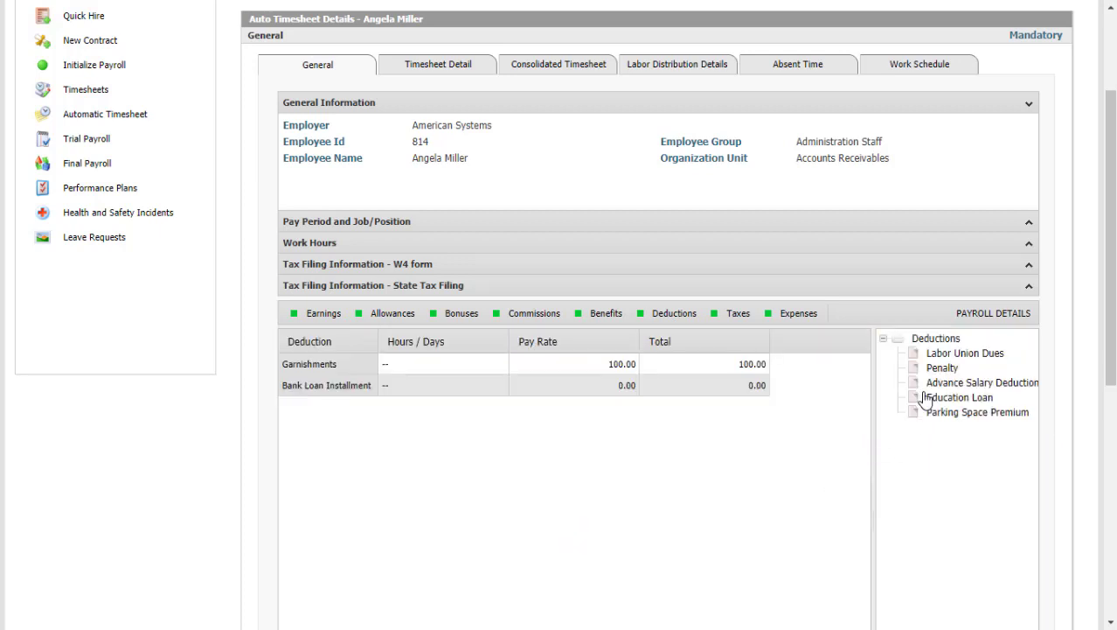
# Add a Penalty deduction with 40:00 hours and commit the change.
pyautogui.moveTo(933, 368); pyautogui.dragTo(636, 463)
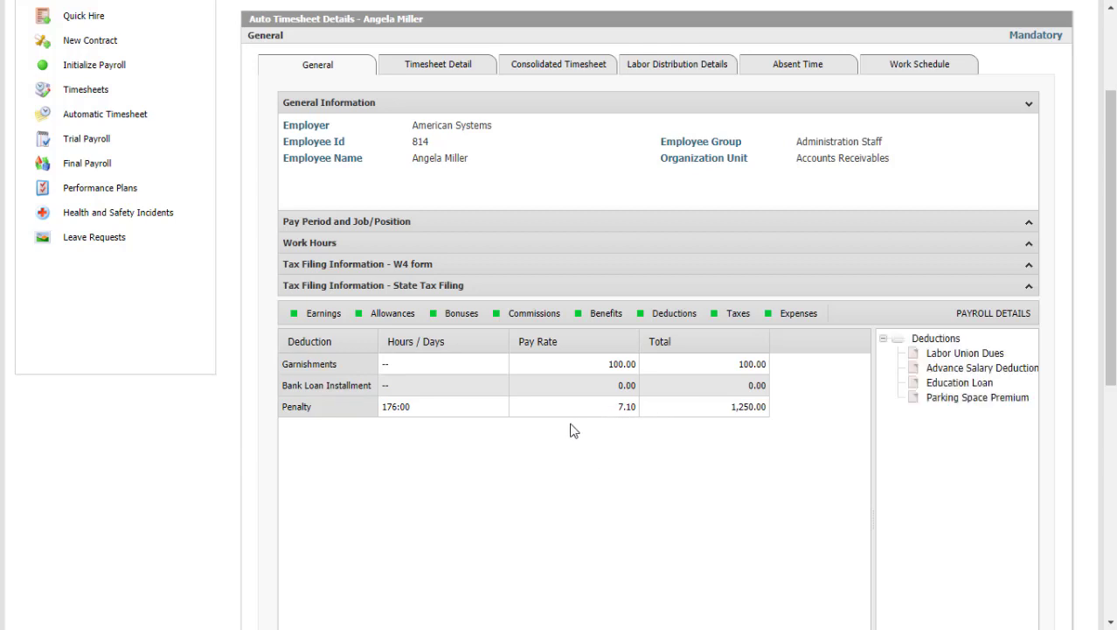
pyautogui.click(615, 405)
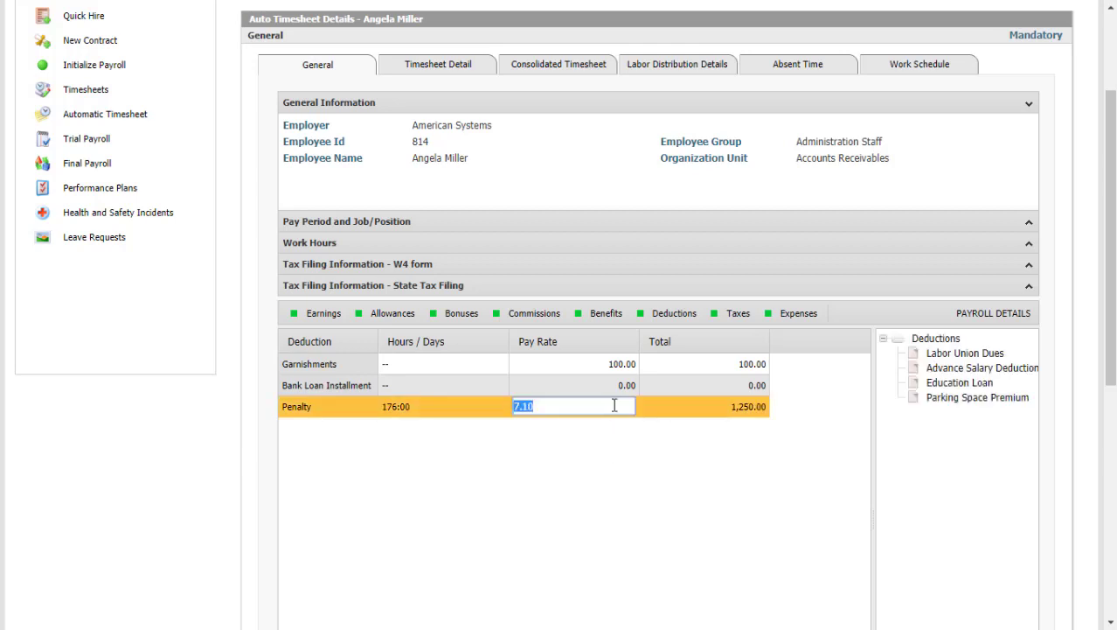
pyautogui.click(428, 403)
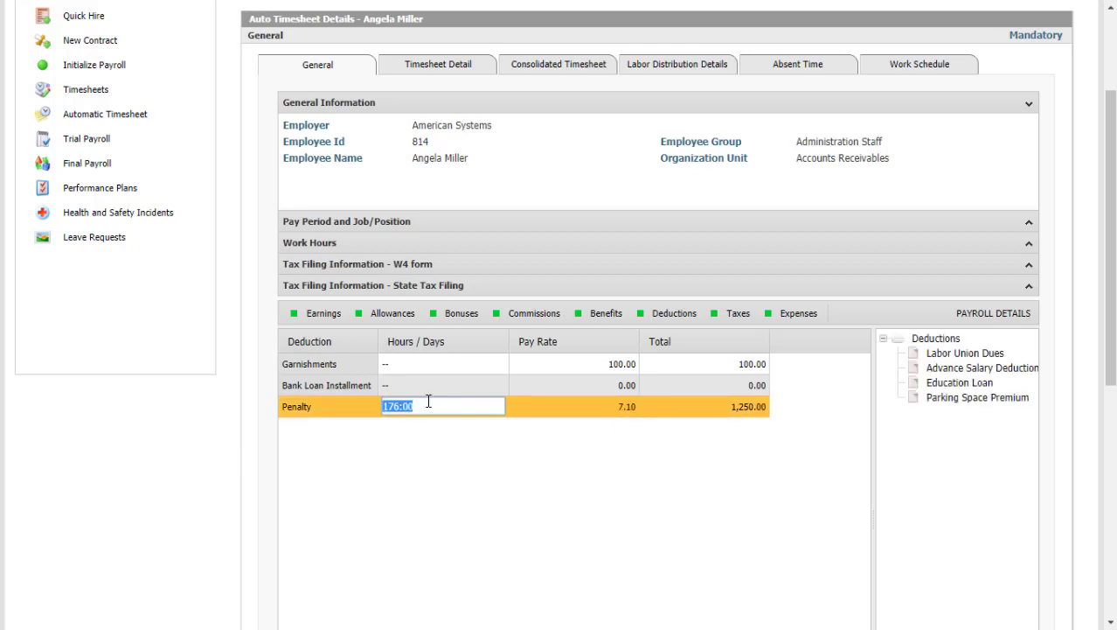
pyautogui.write('40:00')
pyautogui.press('Tab')
pyautogui.click(599, 416)
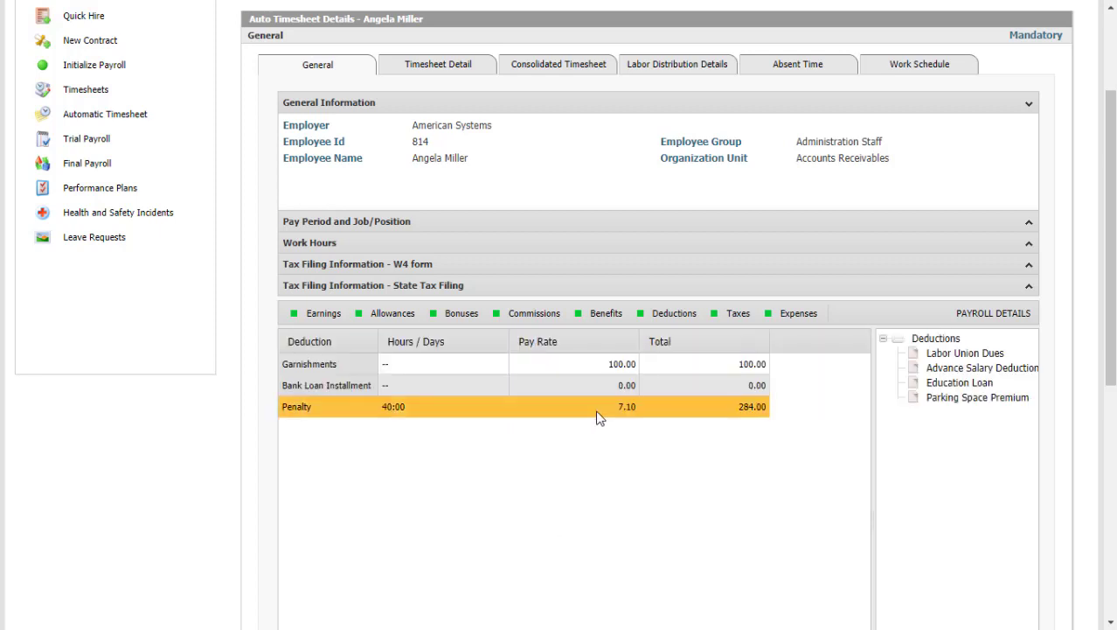
pyautogui.click(599, 414)
pyautogui.click(628, 515)
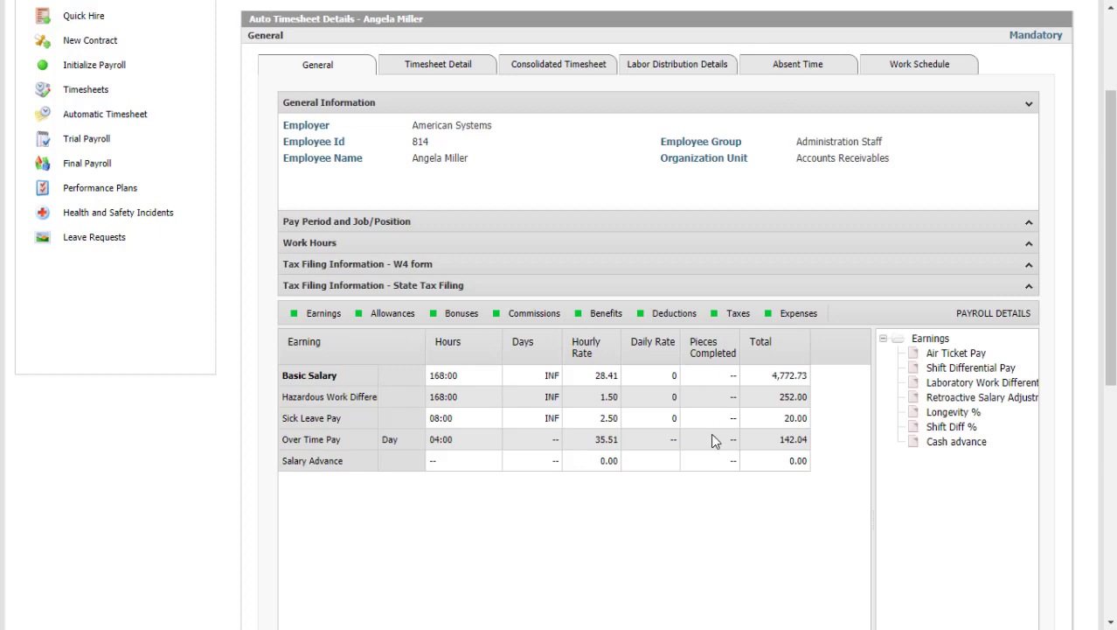
pyautogui.click(718, 441)
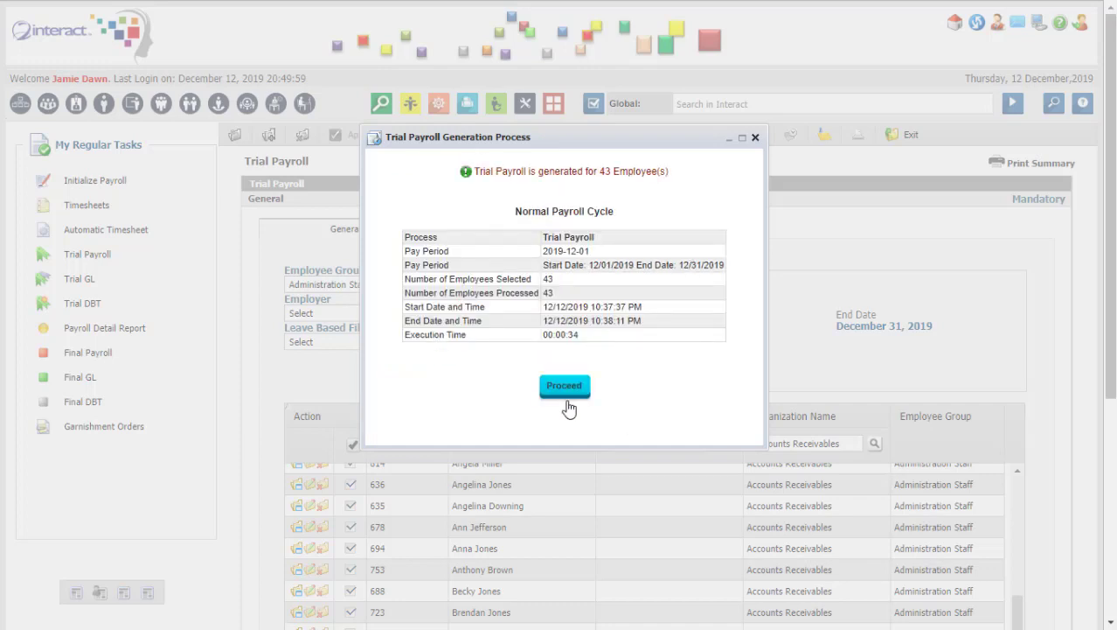
# Enter the authorizing username and password and accept the high-variance trial payroll for 43 employees.
pyautogui.click(565, 389)
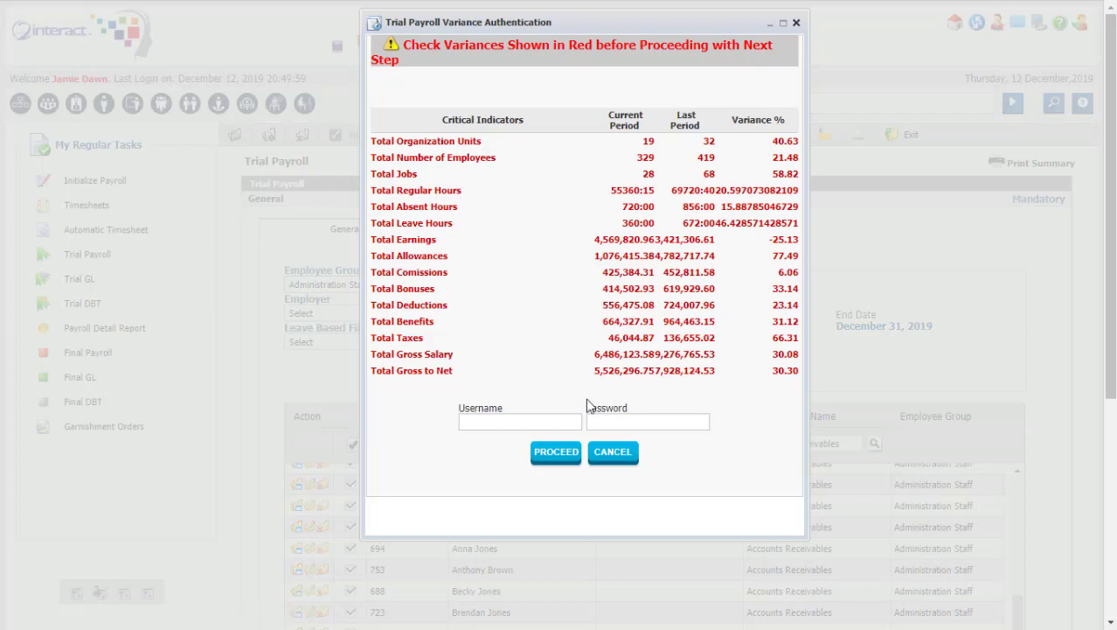
pyautogui.click(544, 423)
pyautogui.write('emplo')
pyautogui.press('BackSpace')
pyautogui.press('BackSpace')
pyautogui.press('BackSpace')
pyautogui.press('BackSpace')
pyautogui.press('BackSpace')
pyautogui.click(538, 440)
pyautogui.click(552, 452)
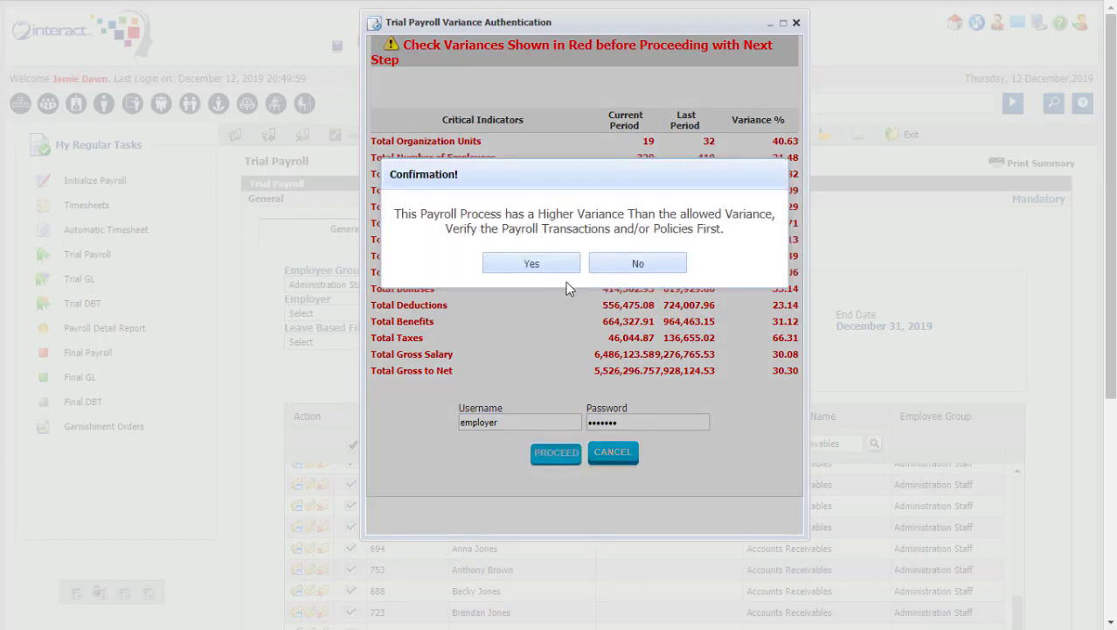
pyautogui.click(549, 266)
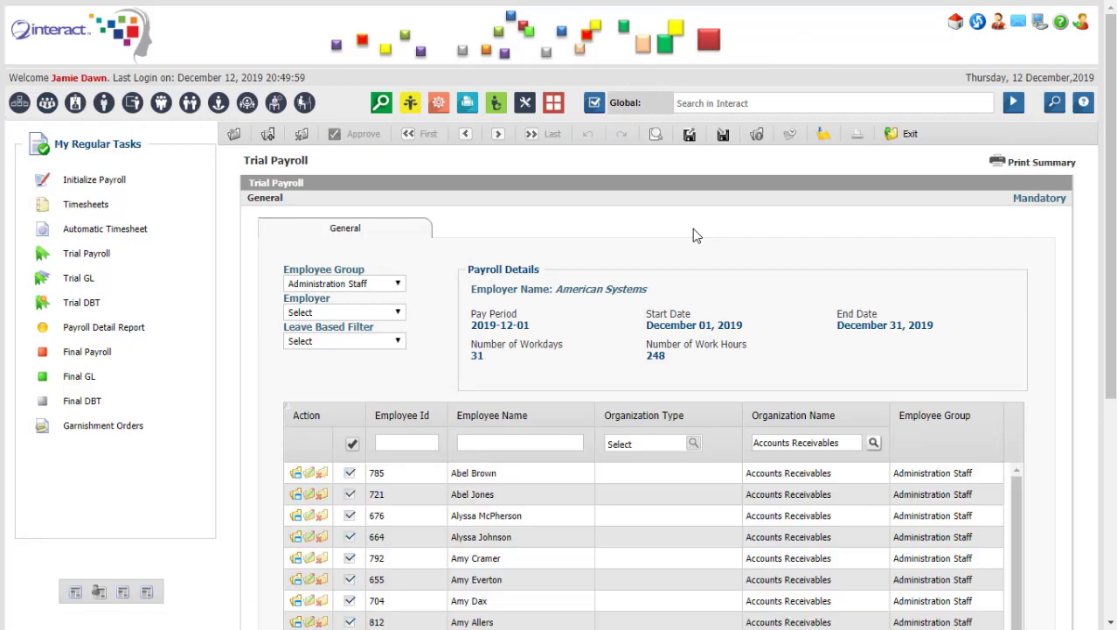
pyautogui.click(121, 328)
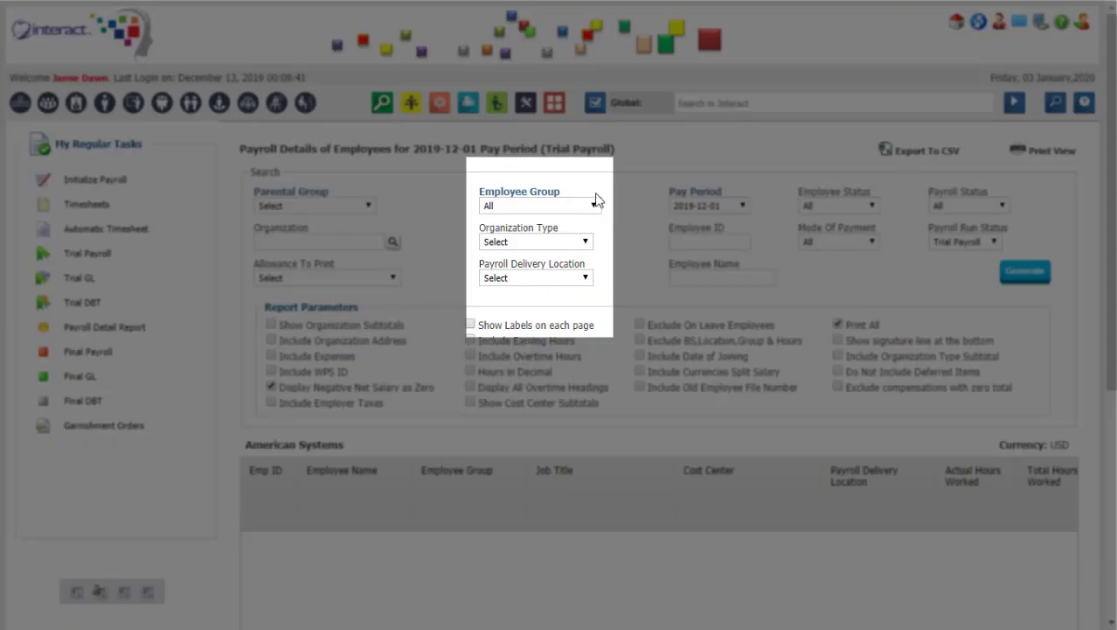
# Filter the payroll detail report to Administration Staff and the employee's first name.
pyautogui.click(593, 208)
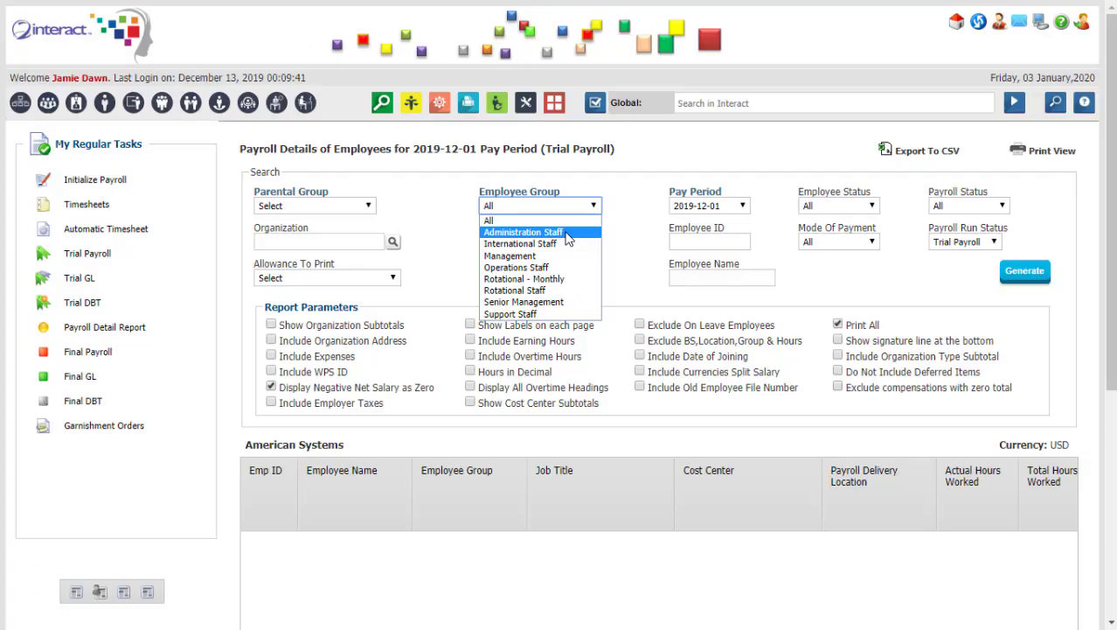
pyautogui.click(566, 232)
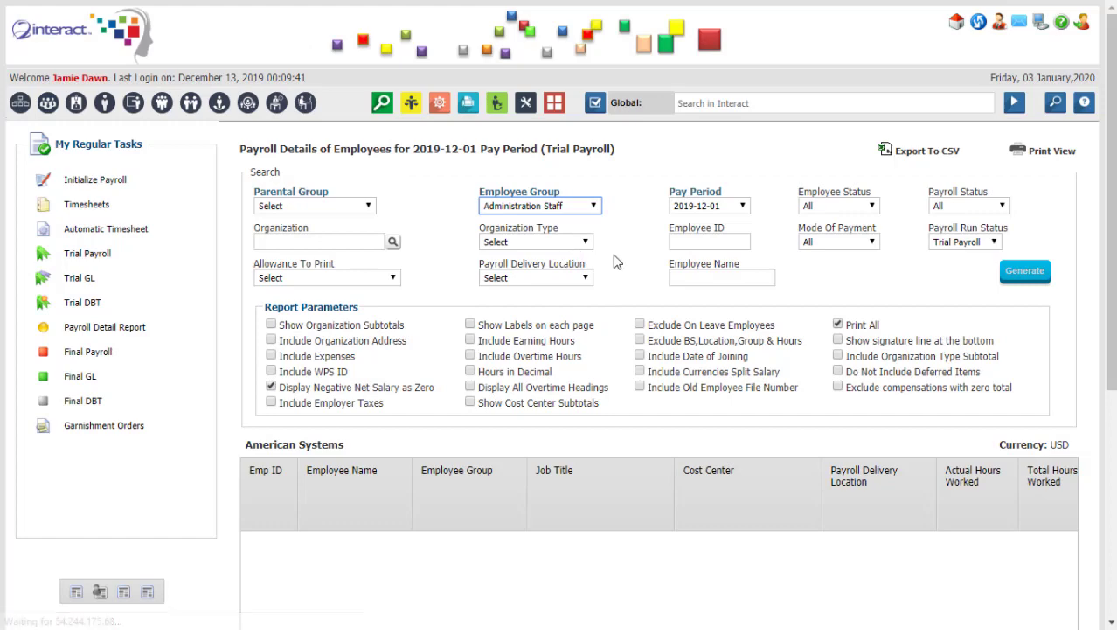
pyautogui.click(711, 278)
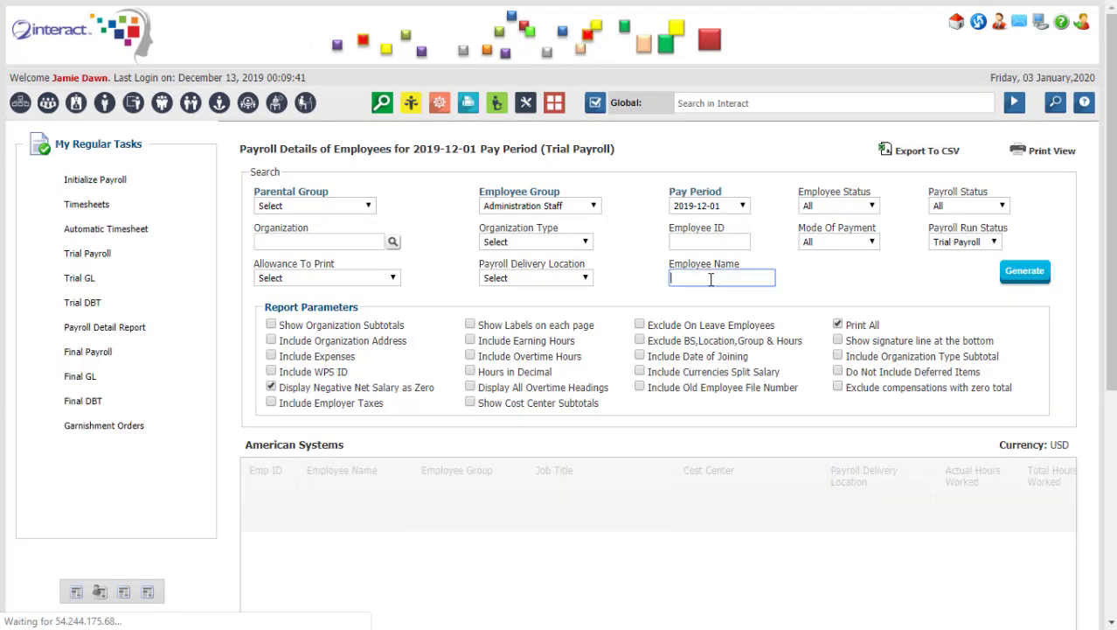
pyautogui.write('angela')
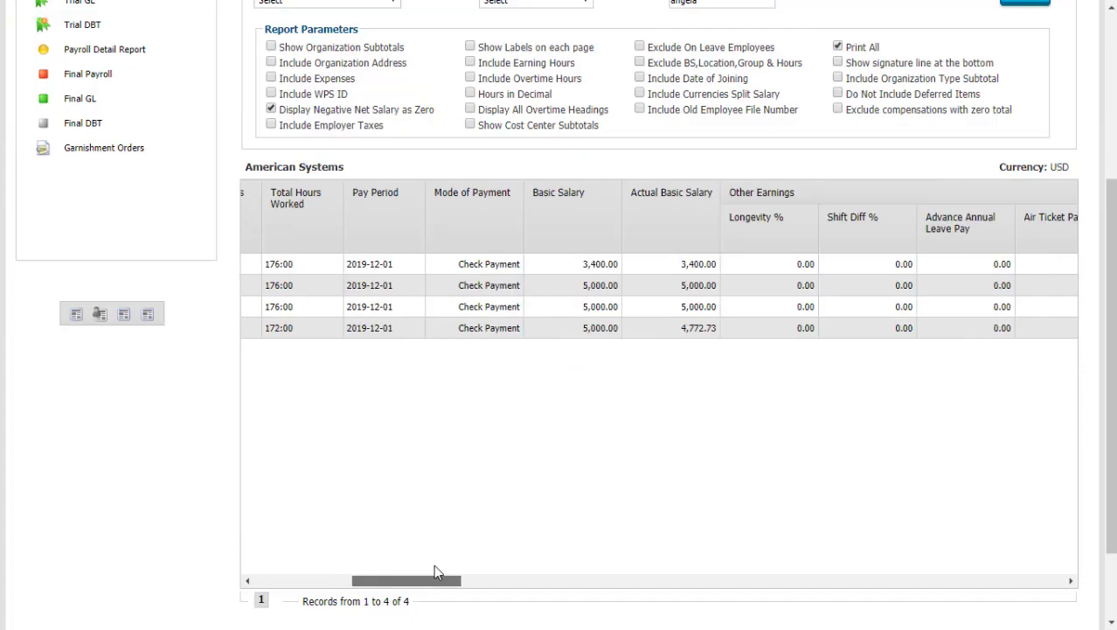
pyautogui.moveTo(434, 578); pyautogui.dragTo(962, 577)
pyautogui.scroll(3, 874, 350)
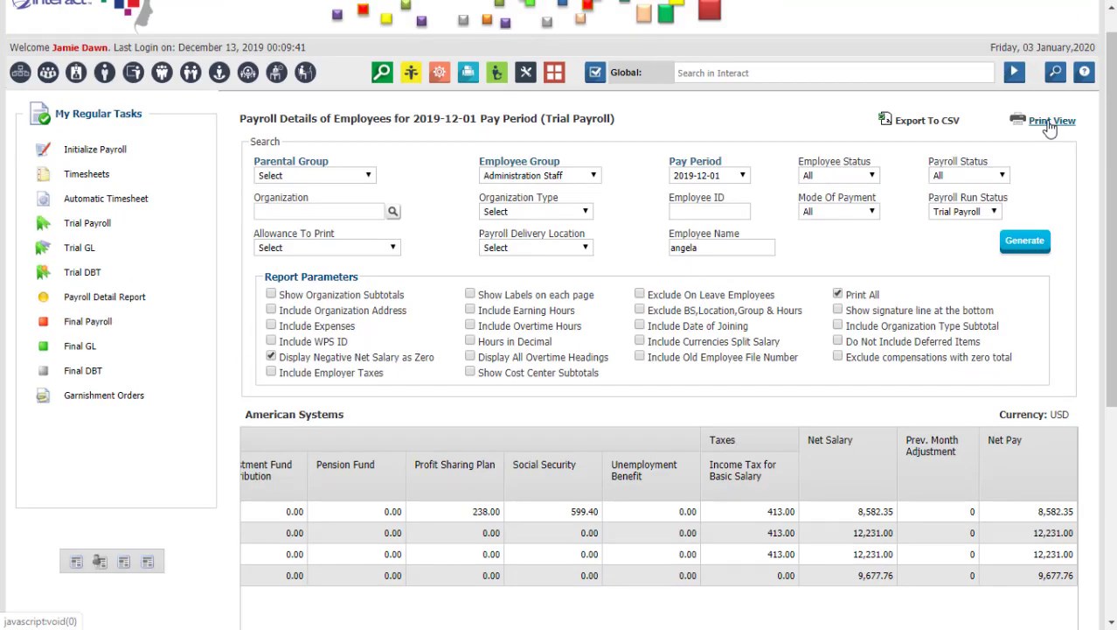
# Export the report's printable view to Excel and open the downloaded spreadsheet.
pyautogui.click(1051, 121)
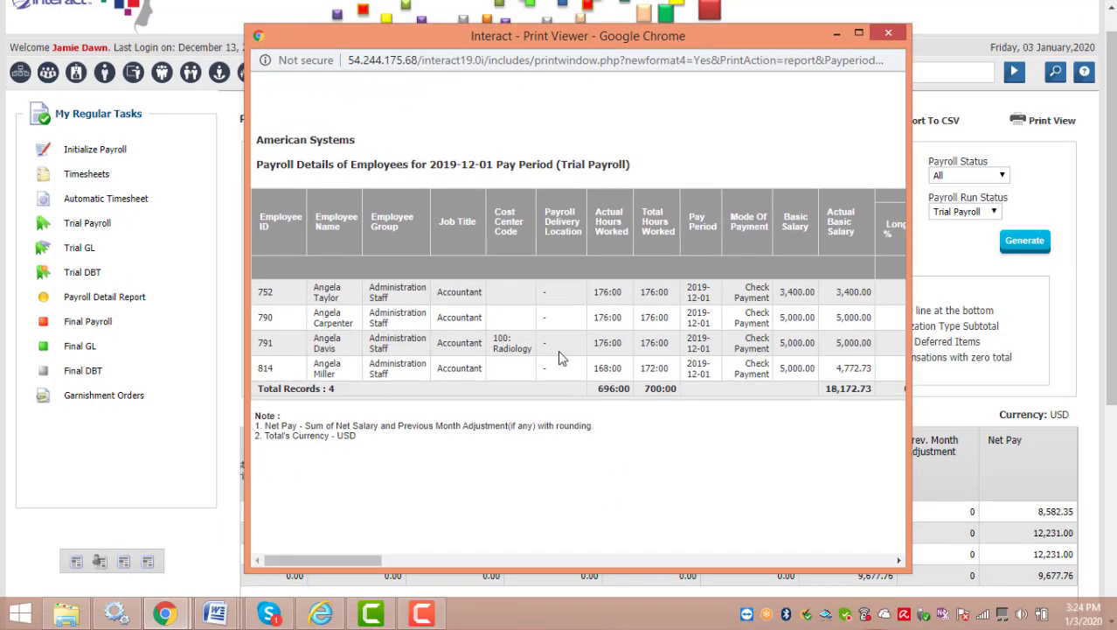
pyautogui.hscroll(10, 560, 358)
pyautogui.click(823, 98)
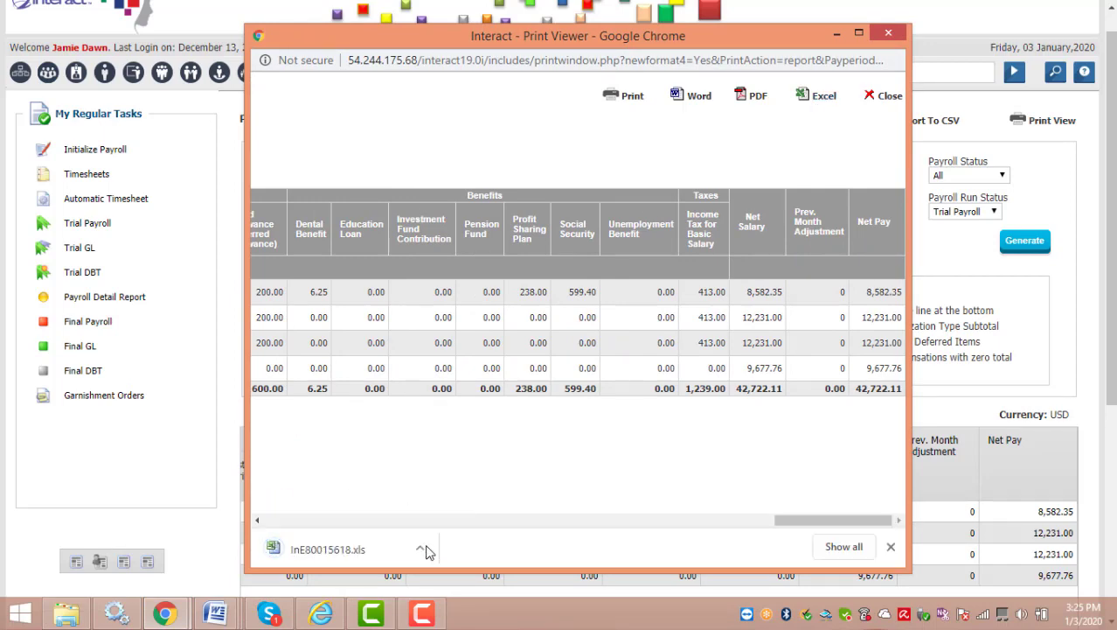
pyautogui.click(421, 550)
pyautogui.click(437, 444)
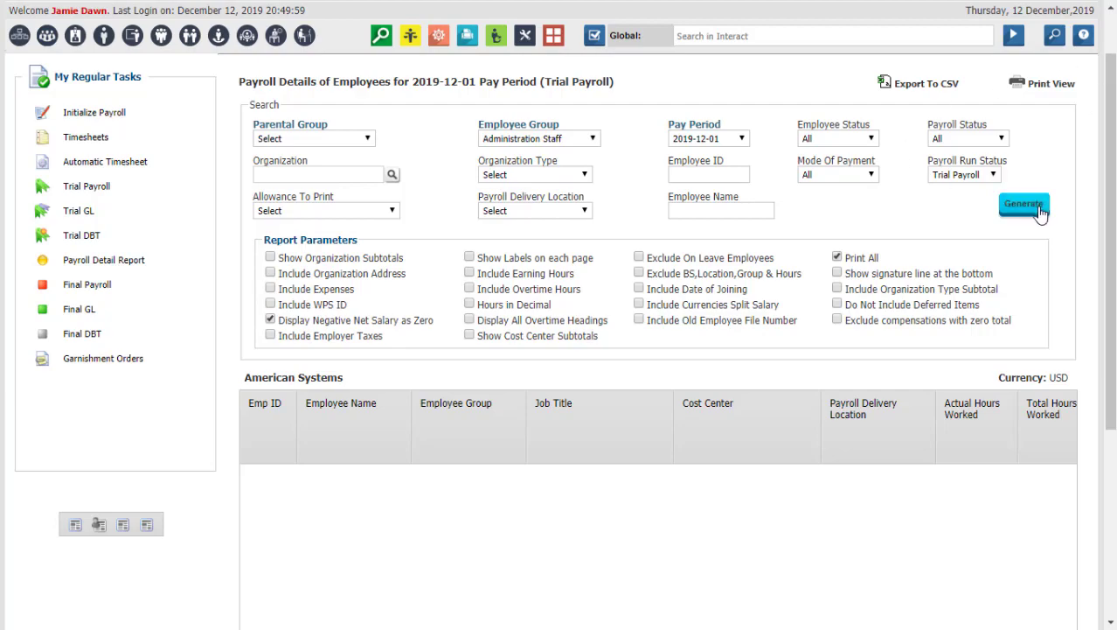
# Scroll up the Payroll Details report to review the four Administration Staff accountants.
pyautogui.scroll(2, 1112, 96)
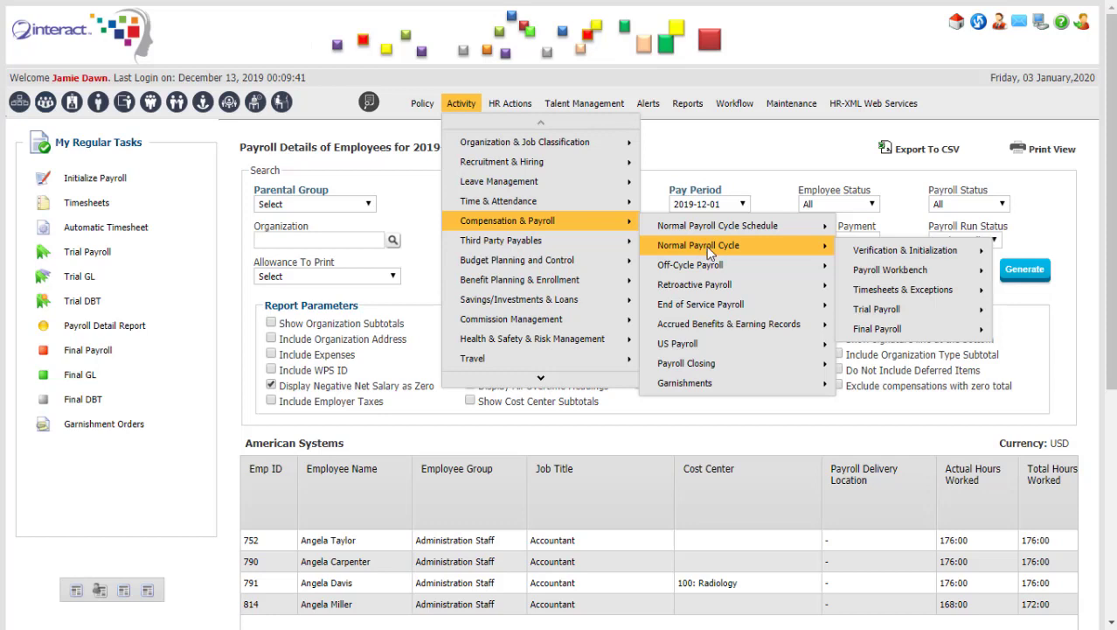
# Navigate the Activity menu to Compensation & Payroll > Piecework Payroll > Piecework Production Plan.
pyautogui.moveTo(720, 267)
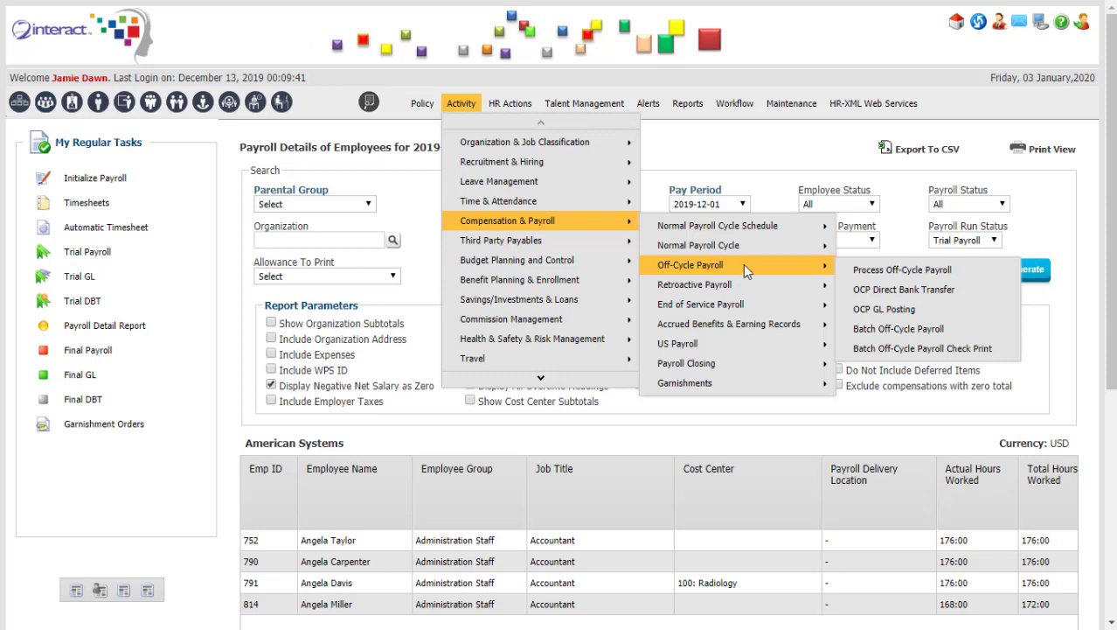
pyautogui.moveTo(768, 287)
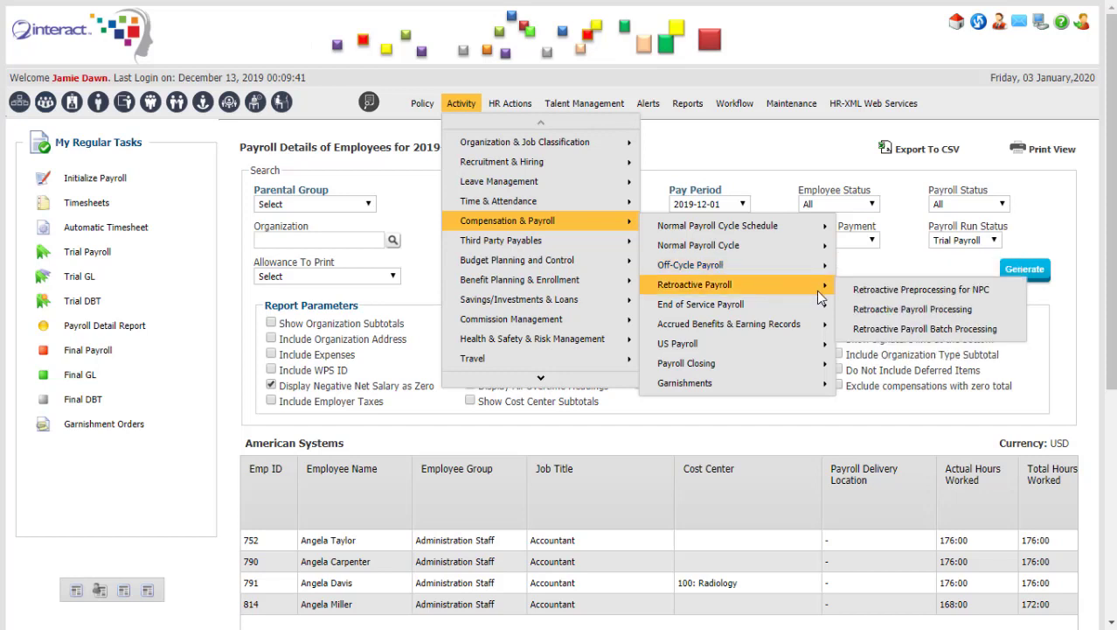
pyautogui.moveTo(825, 310)
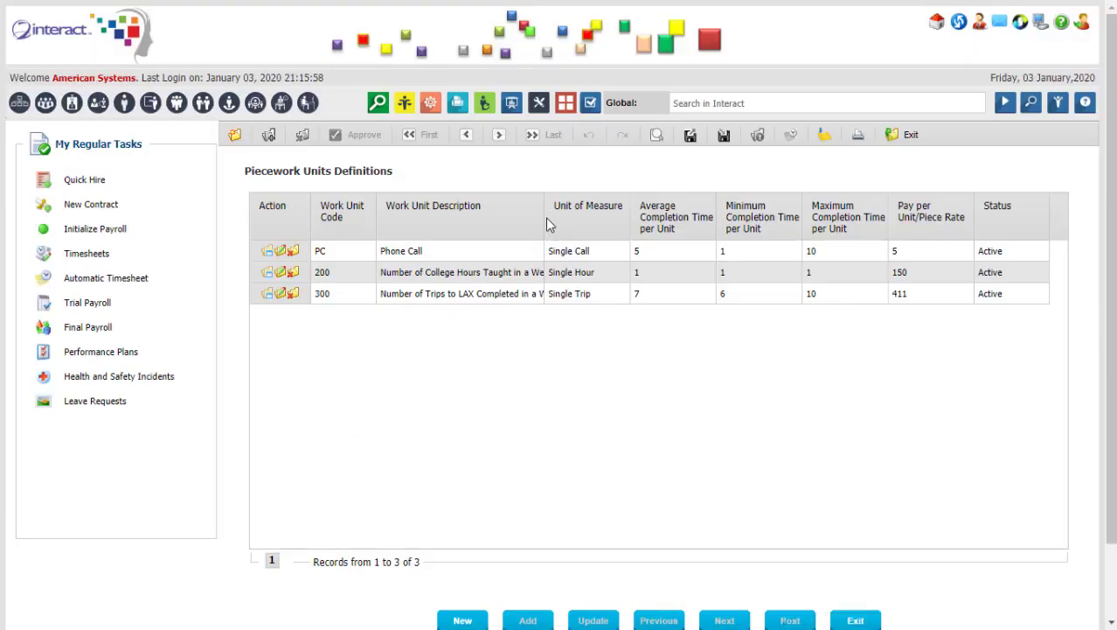
# Widen the Work Unit Description column, view unit 200's details, and sign in to the employee portal.
pyautogui.moveTo(621, 217); pyautogui.dragTo(626, 217)
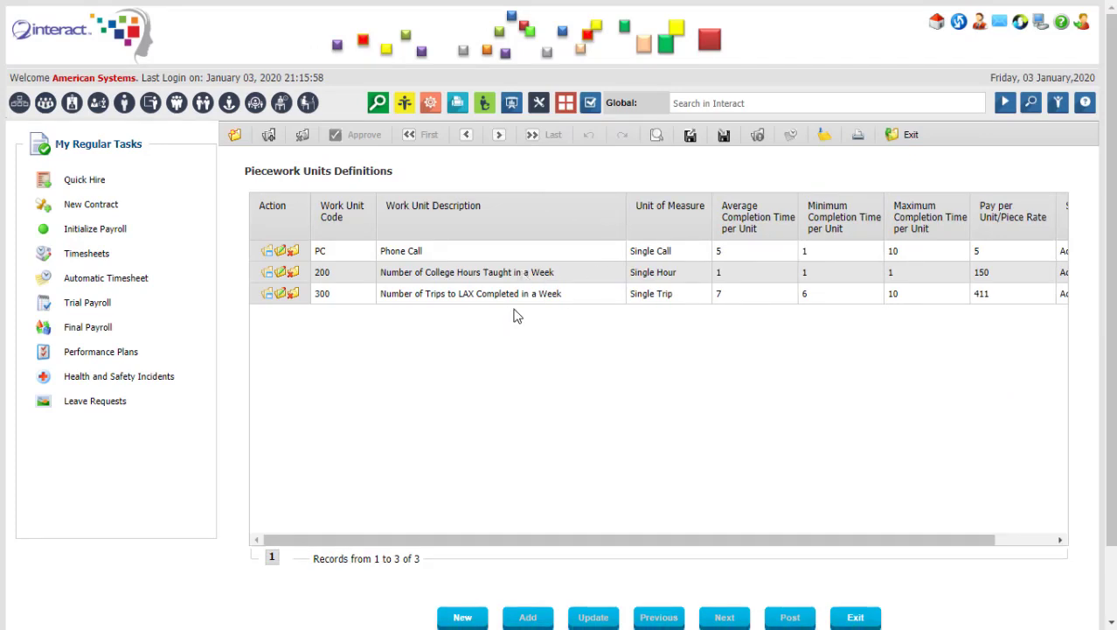
pyautogui.click(285, 275)
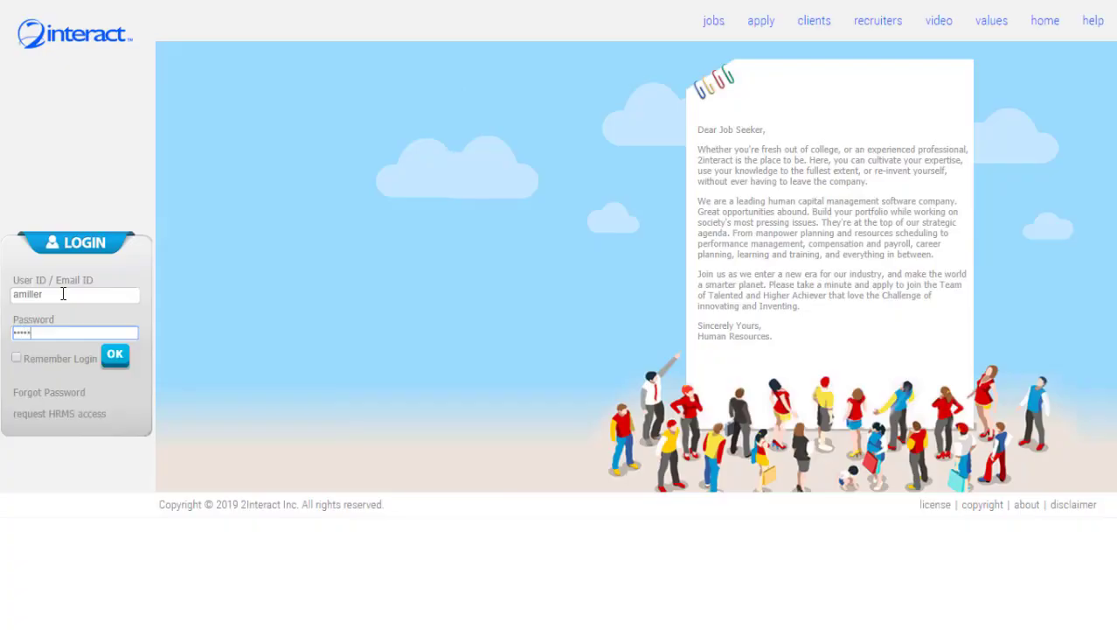
pyautogui.press('Return')
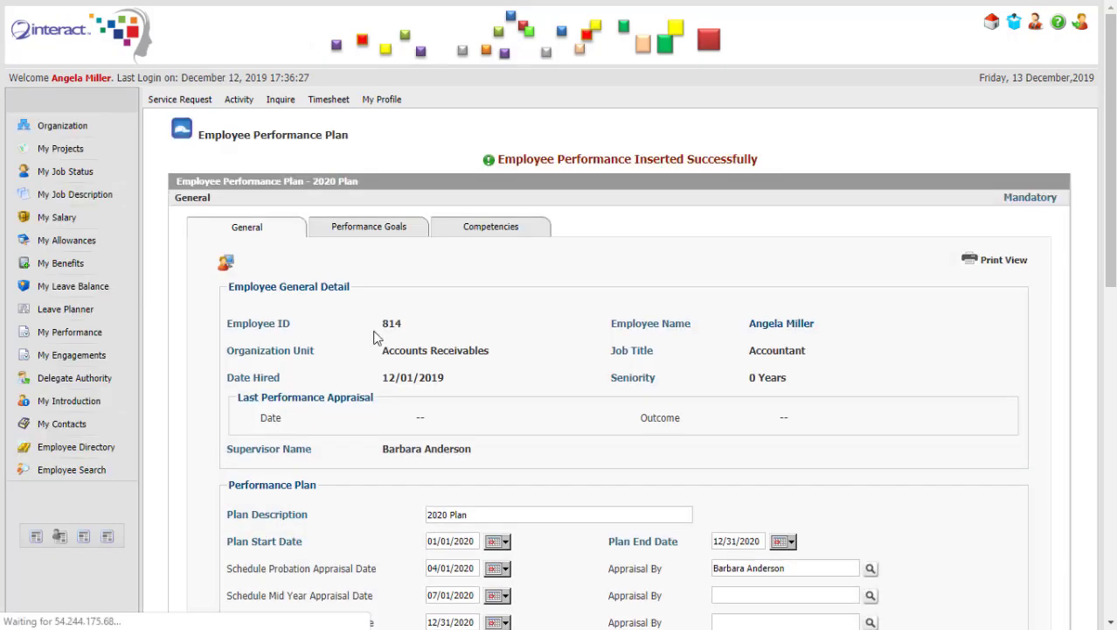
# Give the first company goal key activity 'help with fundraising' and target 'raise funds for 2 events'.
pyautogui.click(391, 229)
pyautogui.scroll(-3, 761, 278)
pyautogui.click(658, 246)
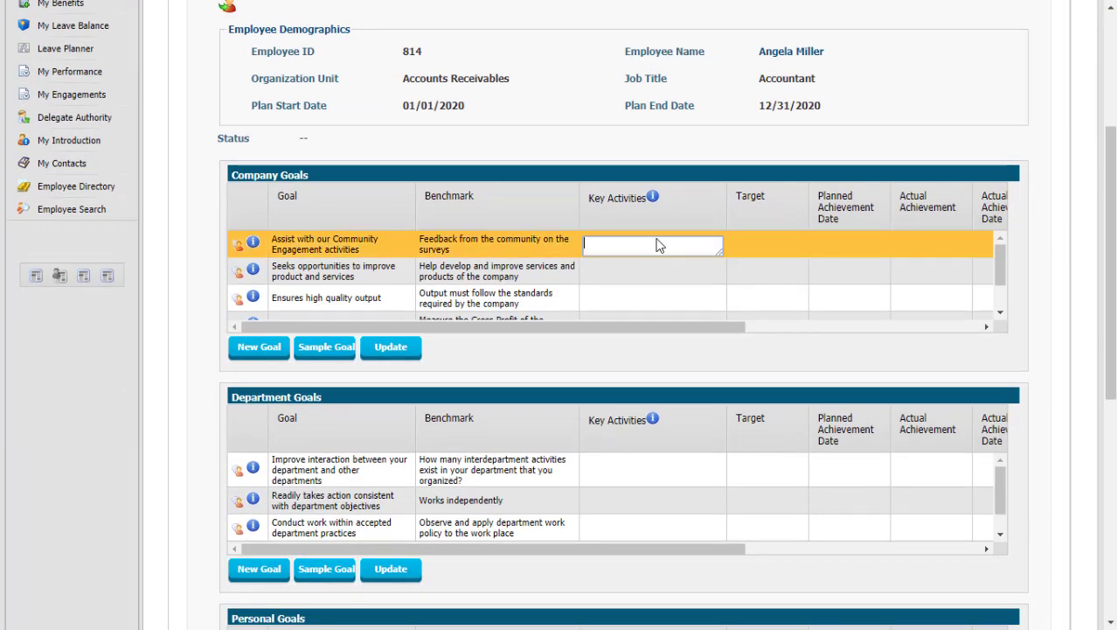
pyautogui.write('help with fundraising')
pyautogui.press('Tab')
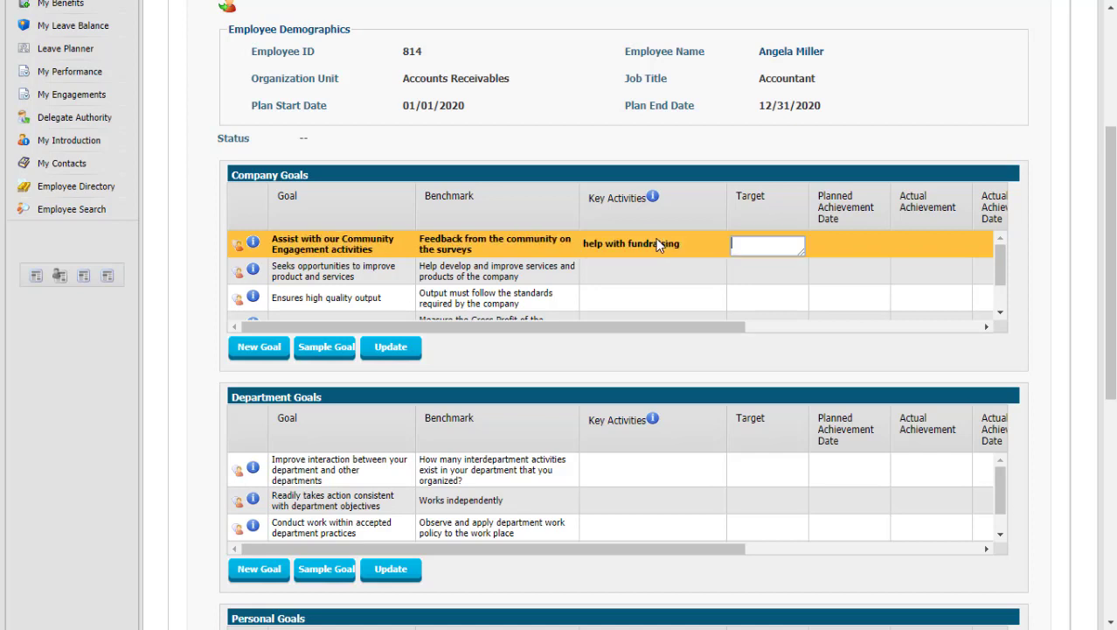
pyautogui.write('raise funds for 2 events')
pyautogui.press('Tab')
# Set that goal's planned achievement date to 03/31/2020 and fill in the quality goal's key activities.
pyautogui.click(974, 271)
pyautogui.click(974, 271)
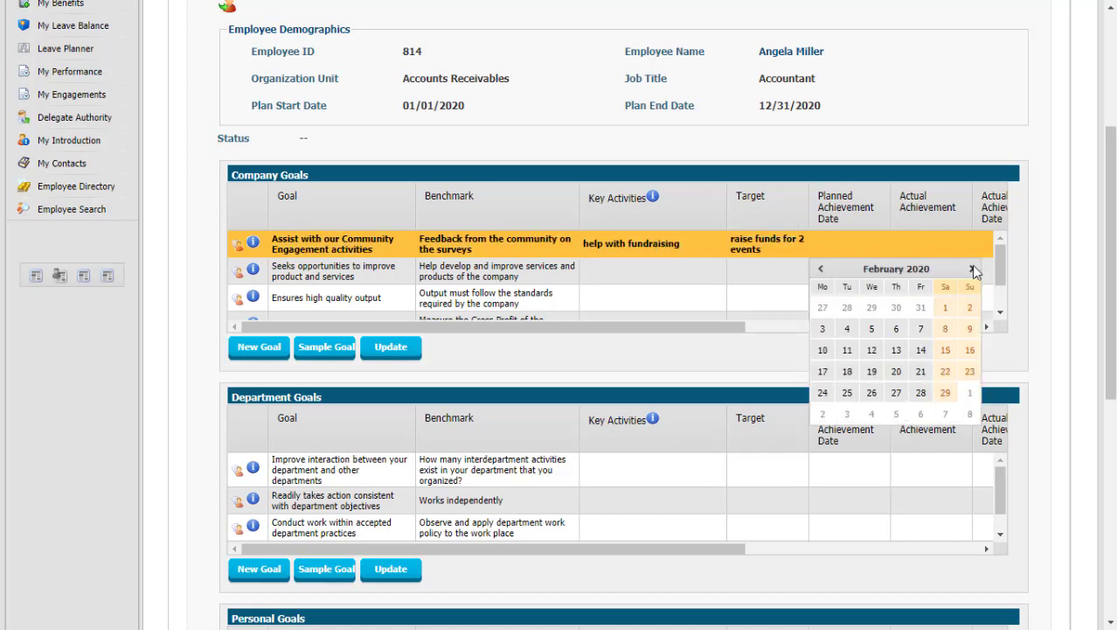
pyautogui.click(974, 271)
pyautogui.click(869, 412)
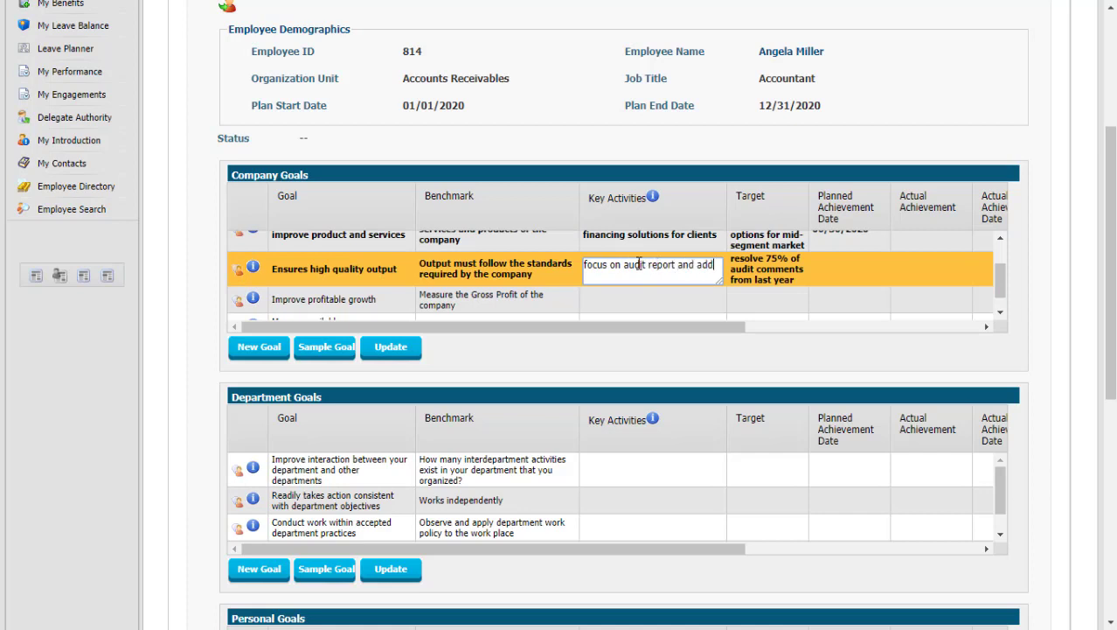
pyautogui.write('ress comments')
pyautogui.press('Tab')
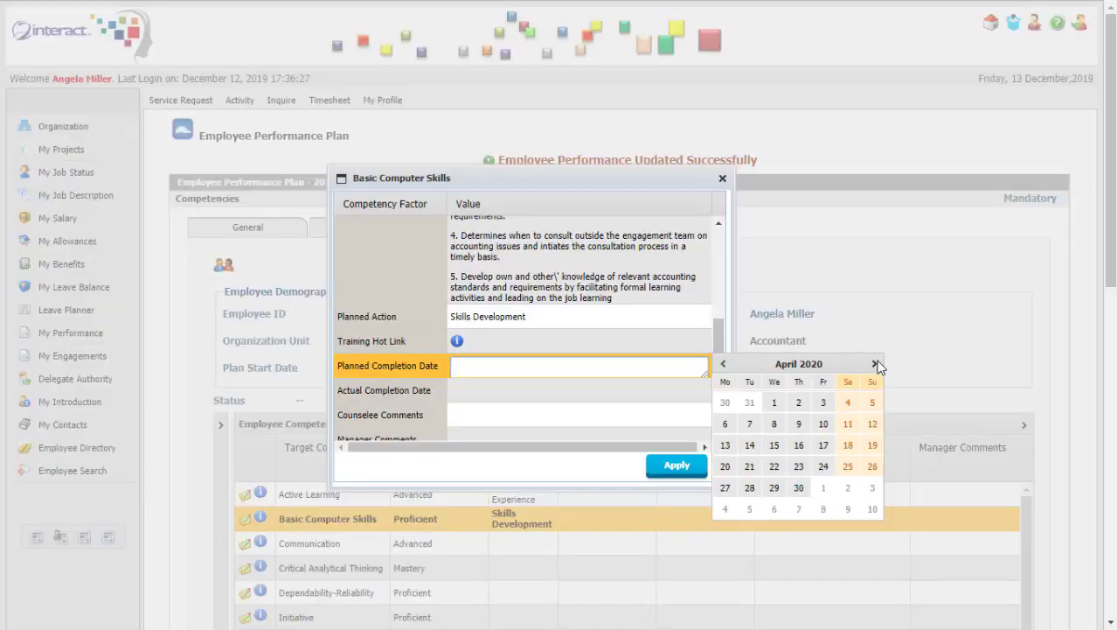
# Save Basic Computer Skills with a planned completion date of 30/04/2020.
pyautogui.click(826, 486)
pyautogui.click(686, 469)
pyautogui.click(248, 492)
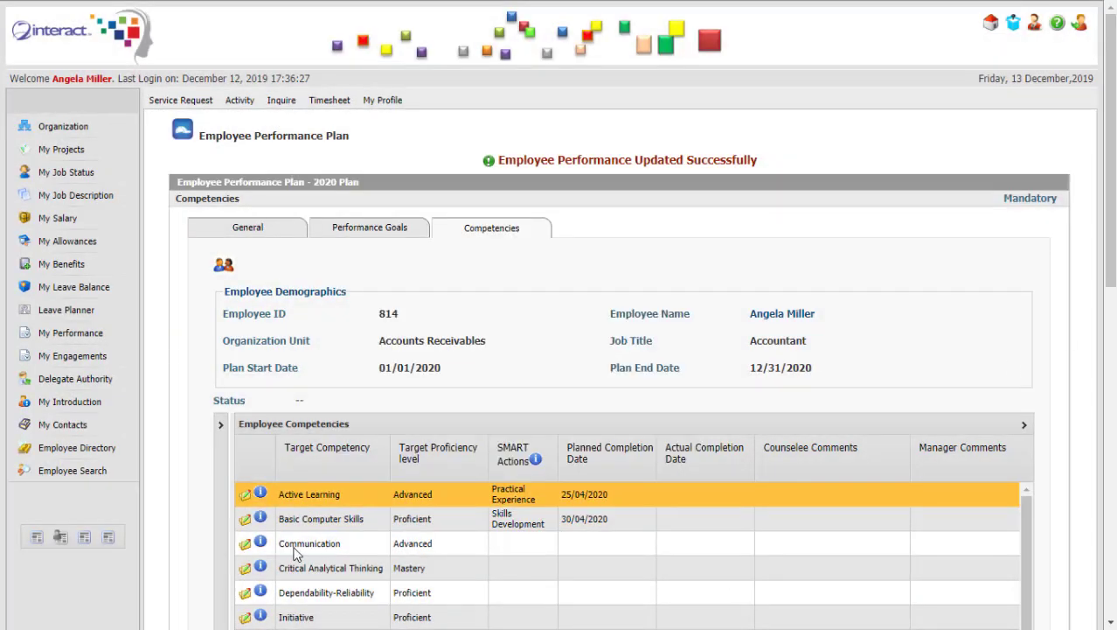
# Set Communication's planned action to Knowledge Building by 28/02/2020 and apply it.
pyautogui.click(366, 543)
pyautogui.scroll(-3, 522, 441)
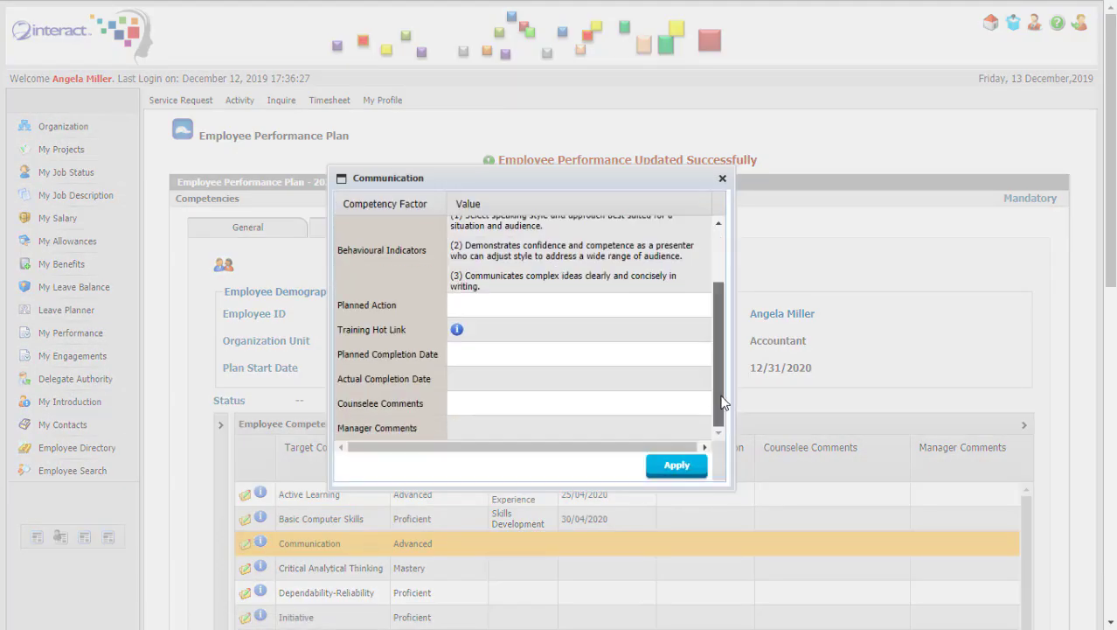
pyautogui.click(537, 399)
pyautogui.scroll(3, 665, 315)
pyautogui.click(503, 389)
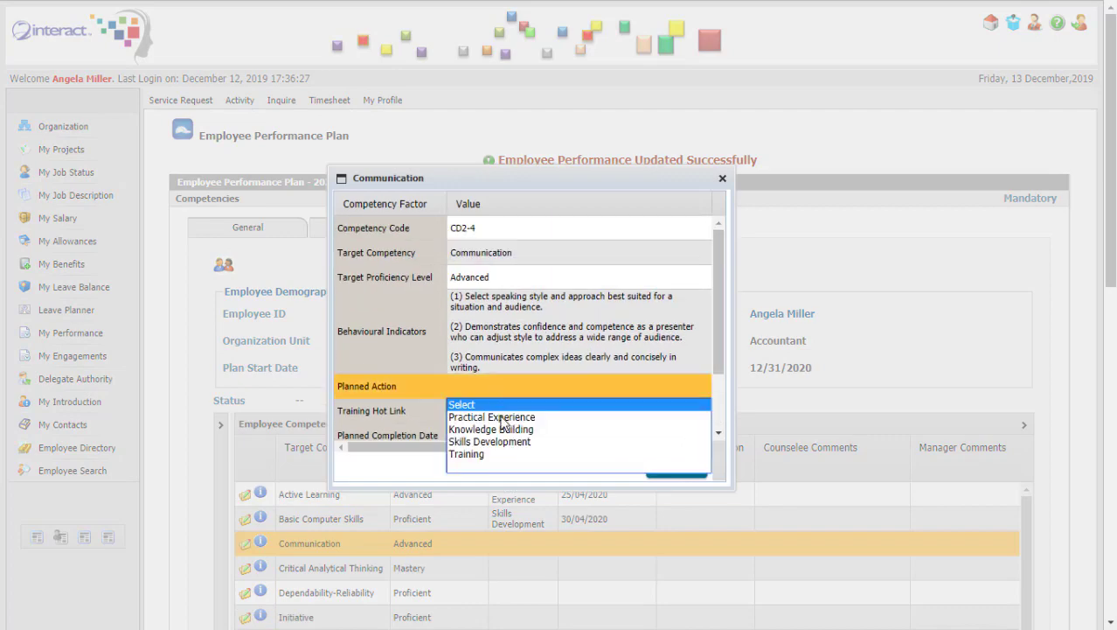
pyautogui.click(514, 428)
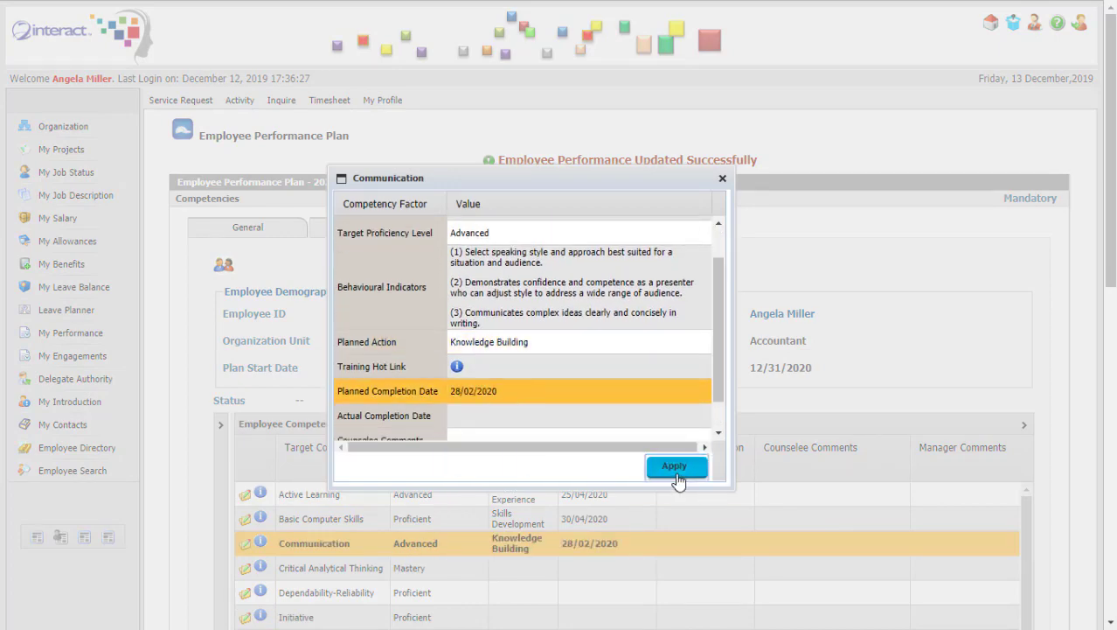
pyautogui.click(676, 465)
pyautogui.scroll(-2, 313, 405)
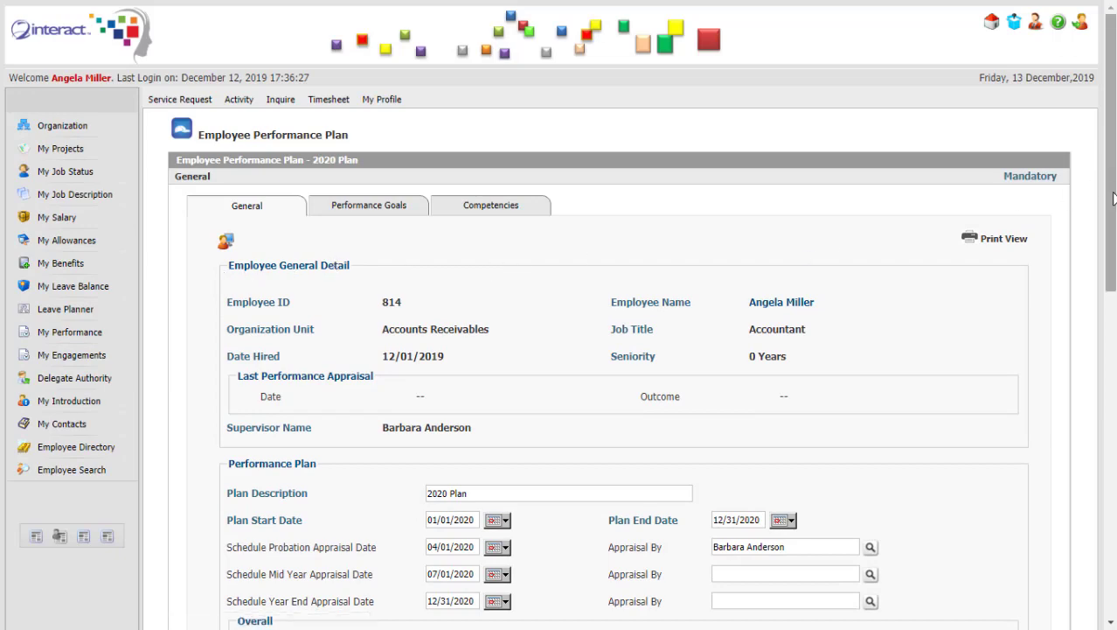
# Review the plan's Performance Goals and Competencies tabs, then return to General.
pyautogui.moveTo(1106, 192); pyautogui.dragTo(1106, 270)
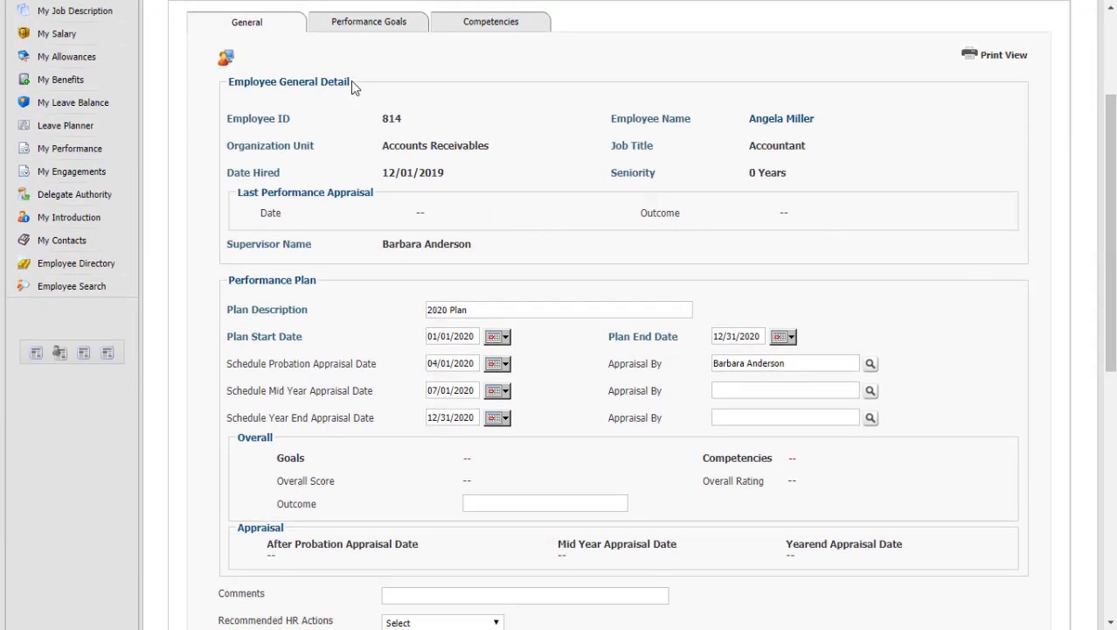
pyautogui.click(356, 26)
pyautogui.moveTo(1112, 150)
pyautogui.mouseDown()
pyautogui.moveTo(1112, 295)
pyautogui.moveTo(1112, 147)
pyautogui.mouseUp()
pyautogui.click(541, 39)
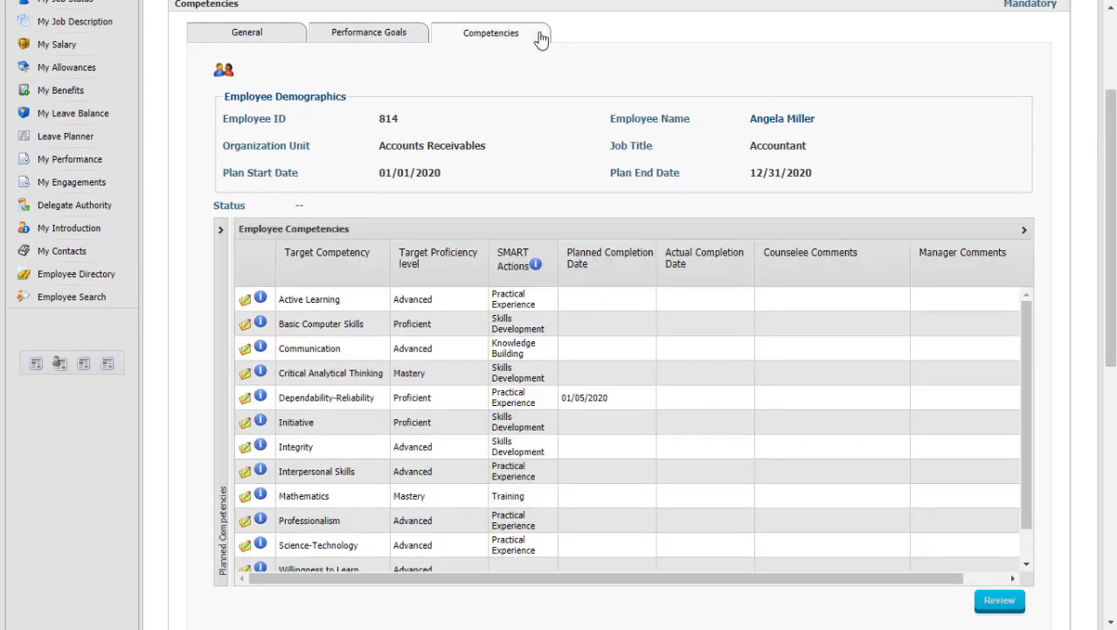
pyautogui.click(278, 35)
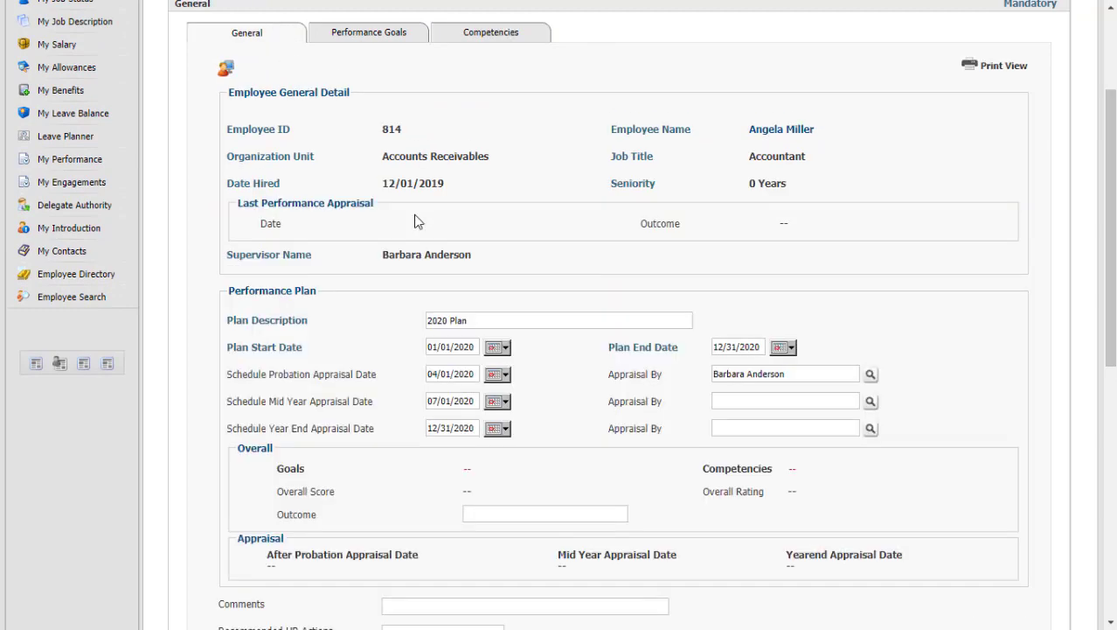
# Post the 2020 performance plan and confirm with Yes.
pyautogui.moveTo(1110, 218); pyautogui.dragTo(1109, 462)
pyautogui.click(492, 518)
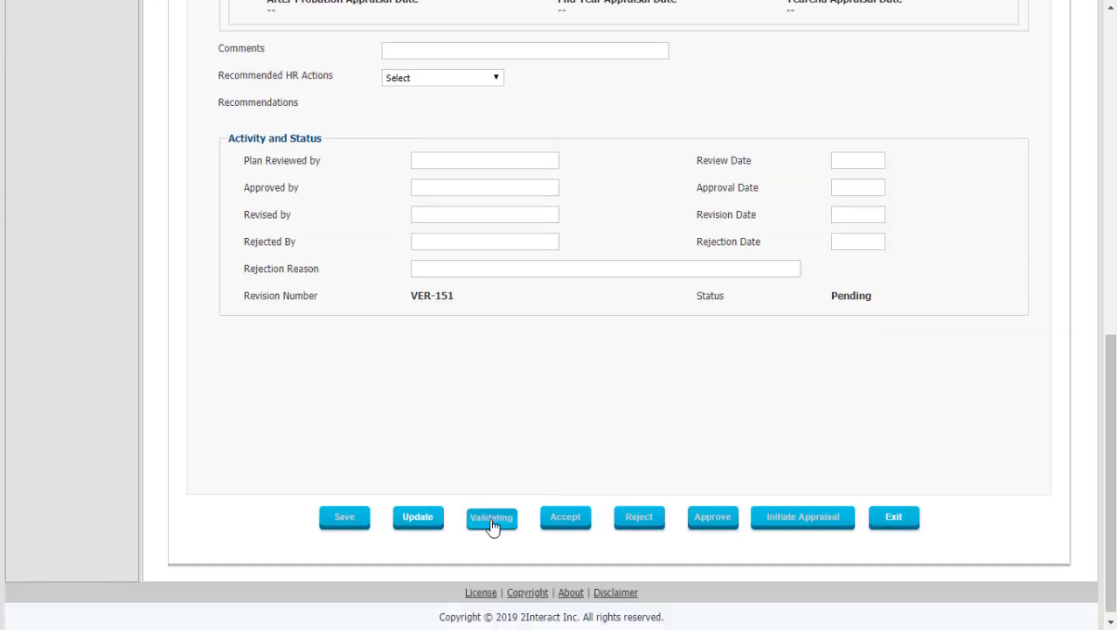
pyautogui.click(528, 219)
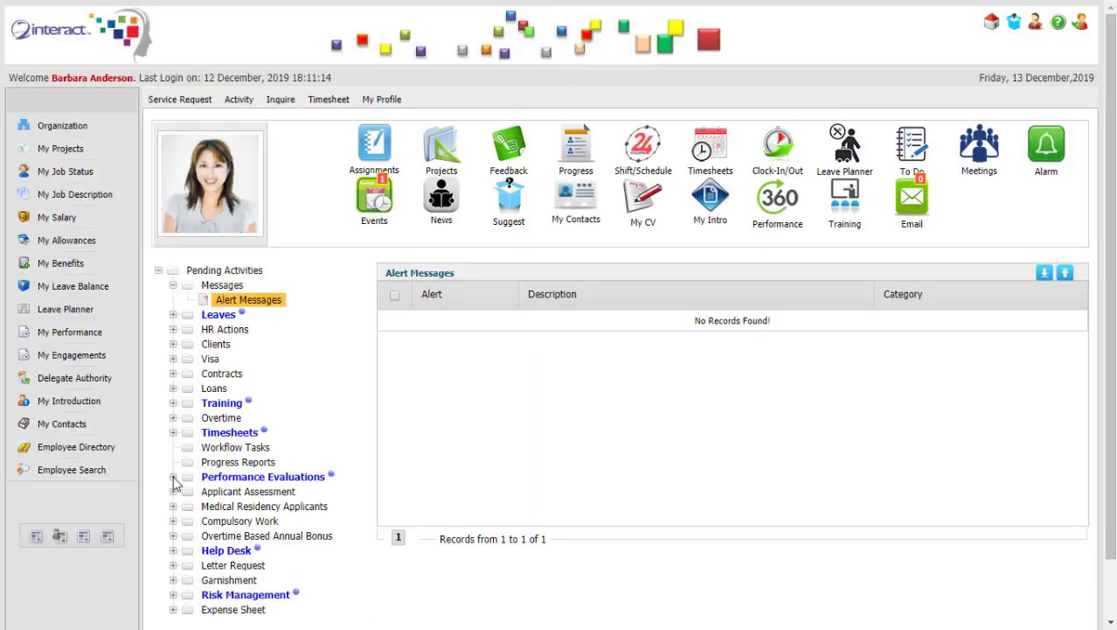
# Sign in as the supervisor and open the employee's 2020 Plan from Performance Reviews.
pyautogui.click(262, 477)
pyautogui.click(273, 506)
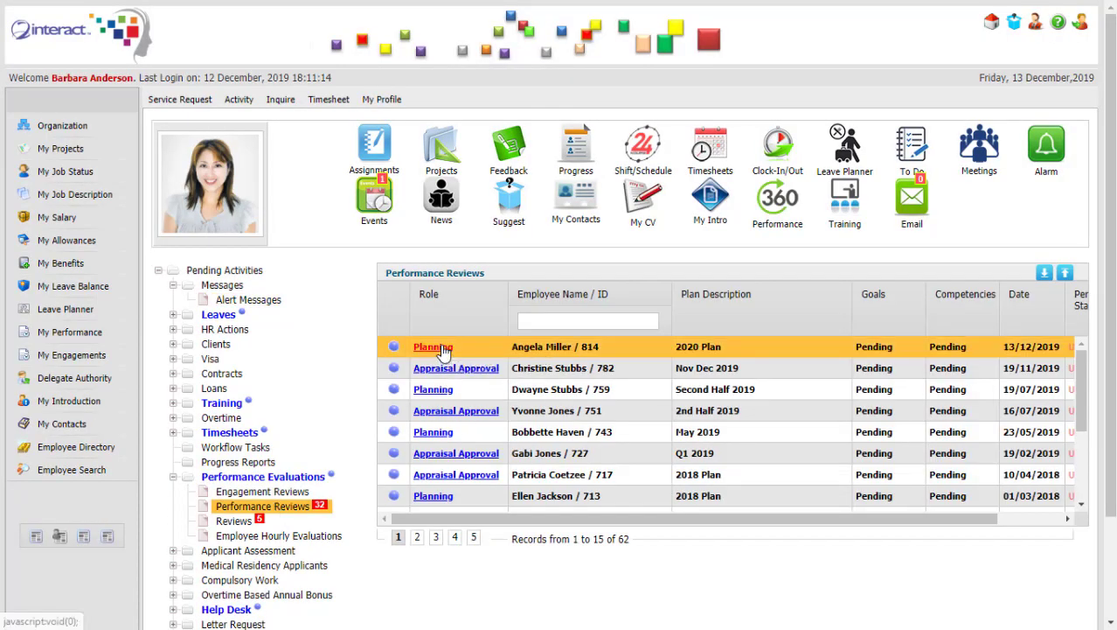
pyautogui.click(428, 348)
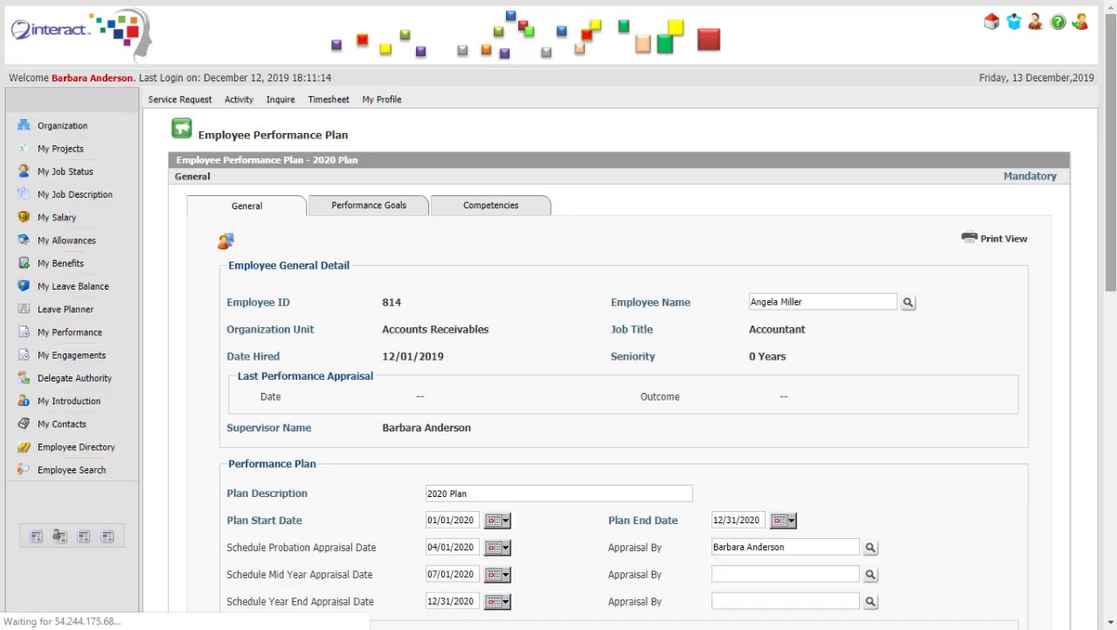
pyautogui.scroll(-3, 779, 326)
# Check the submitted performance goals and complete the plan review, confirming with Yes.
pyautogui.click(367, 35)
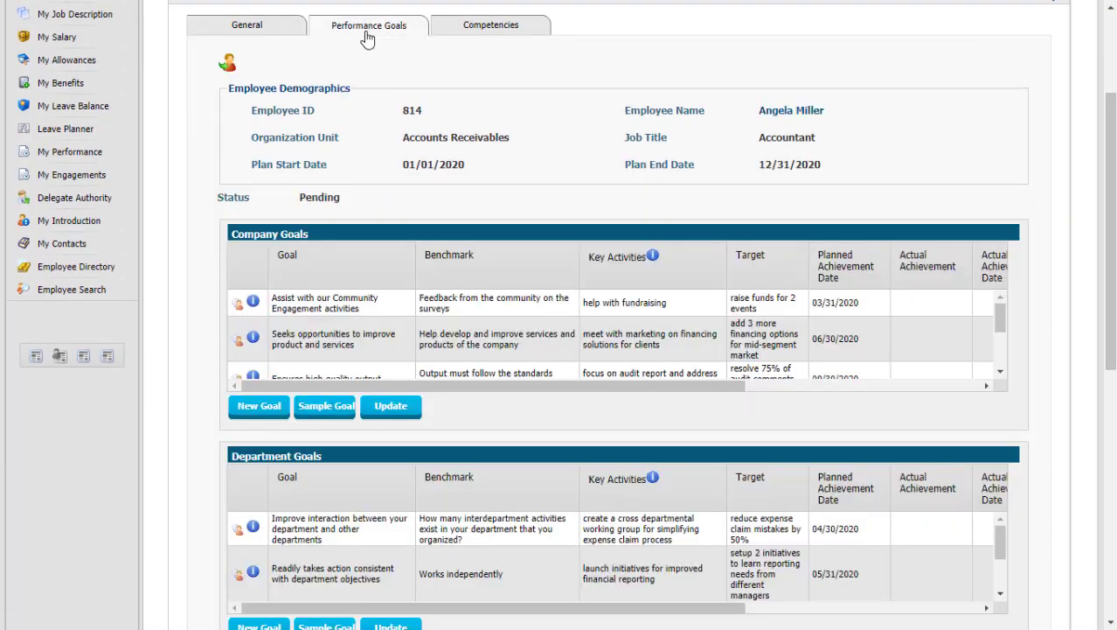
pyautogui.scroll(-2, 1005, 319)
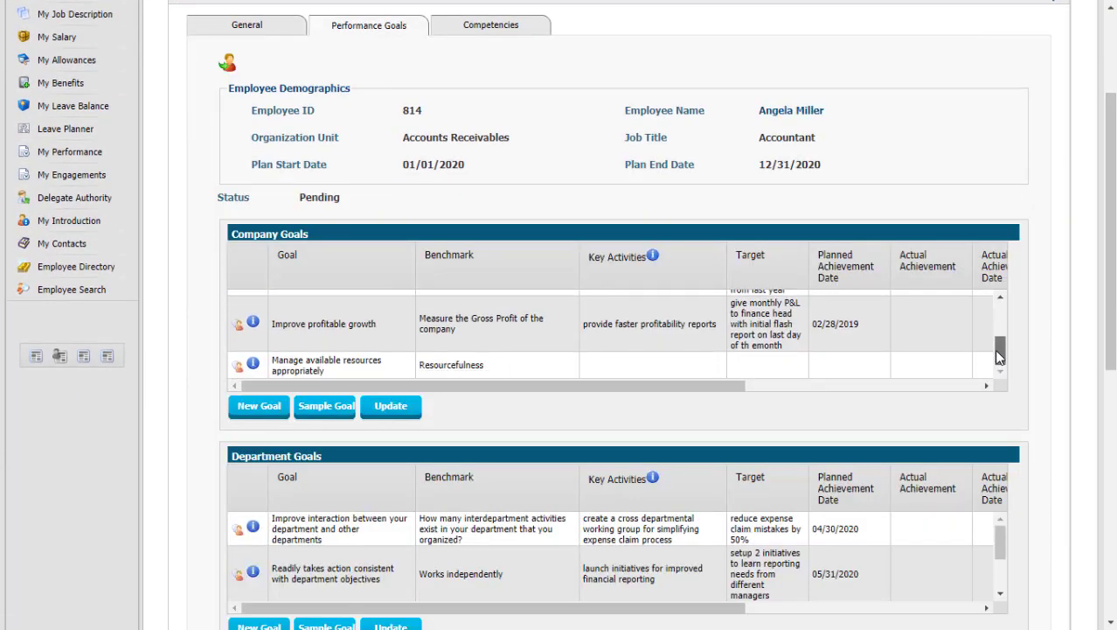
pyautogui.scroll(2, 998, 320)
pyautogui.scroll(-3, 1111, 330)
pyautogui.scroll(-4, 1049, 438)
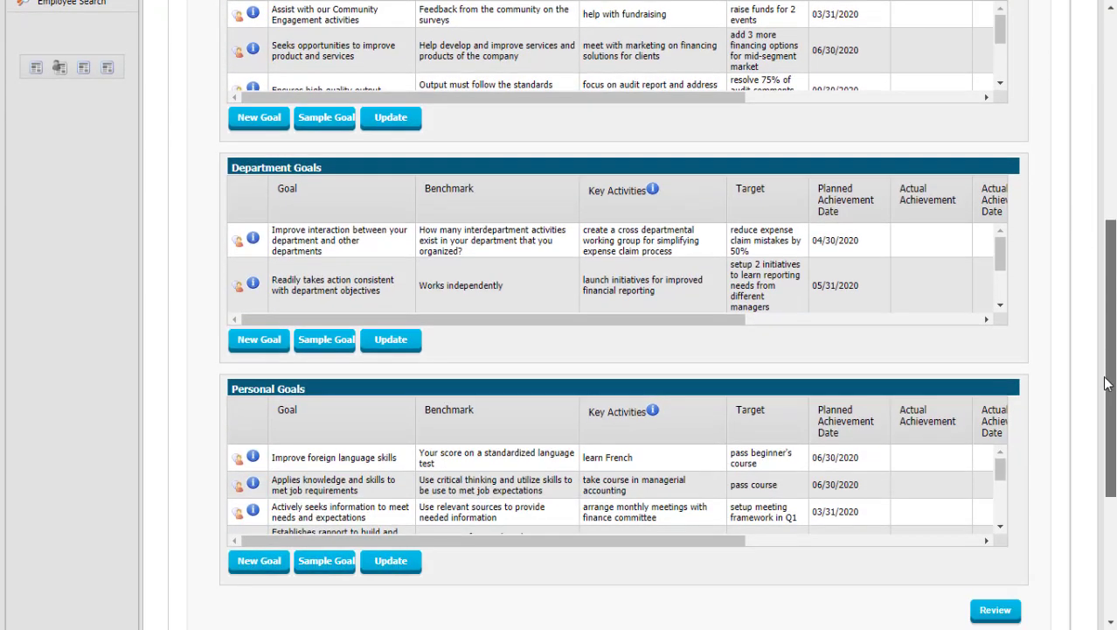
pyautogui.click(997, 506)
pyautogui.click(533, 216)
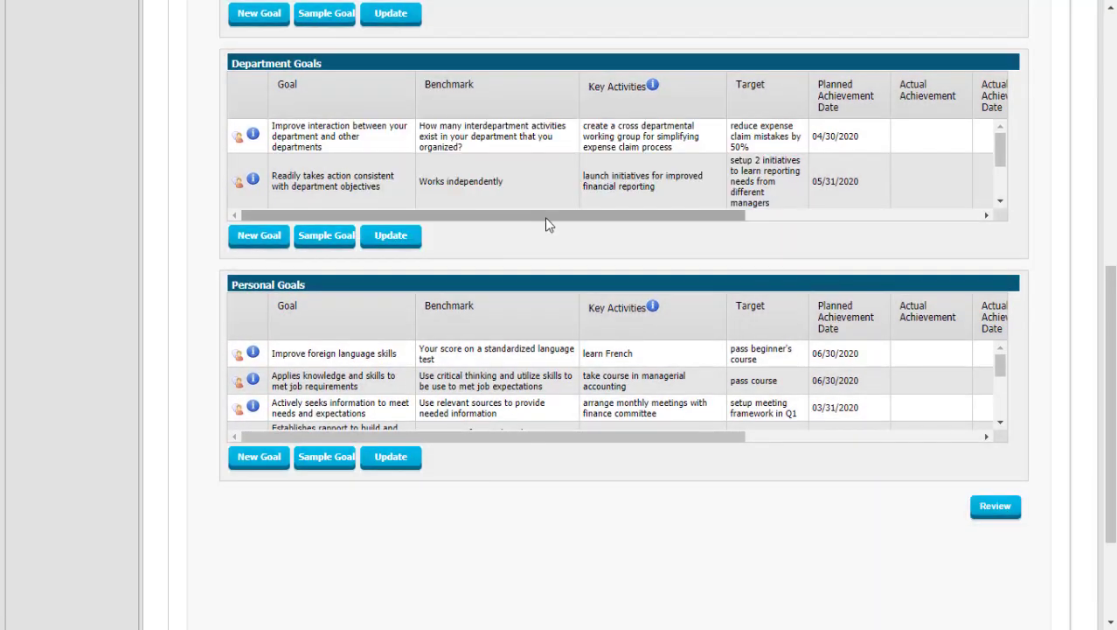
pyautogui.click(520, 231)
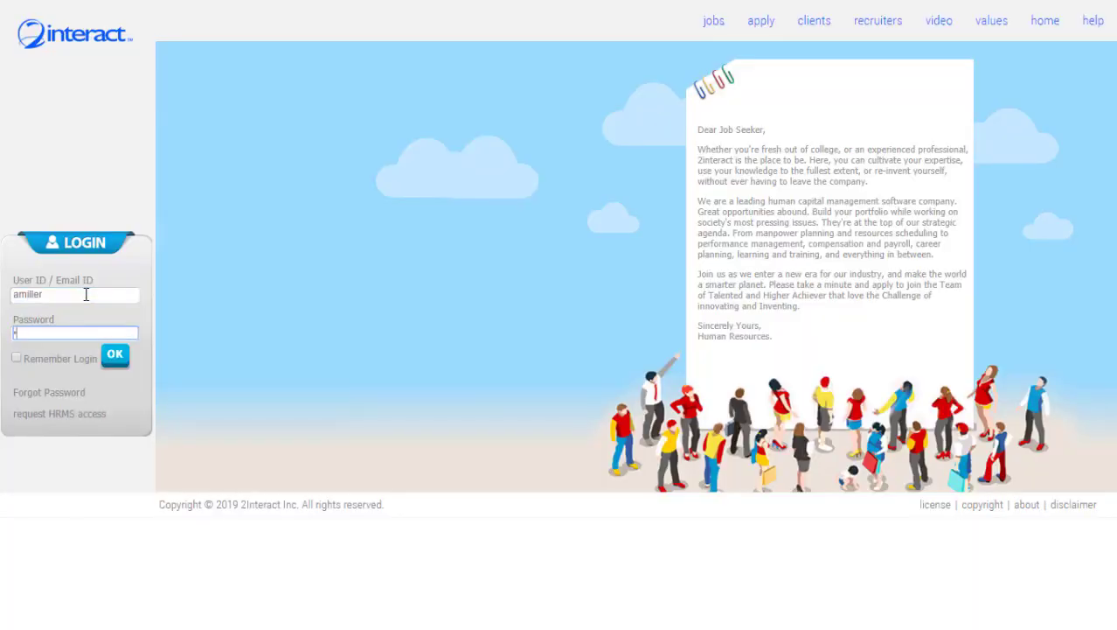
# Sign in as the employee and open their own 2020 performance plan.
pyautogui.press('Return')
pyautogui.click(238, 98)
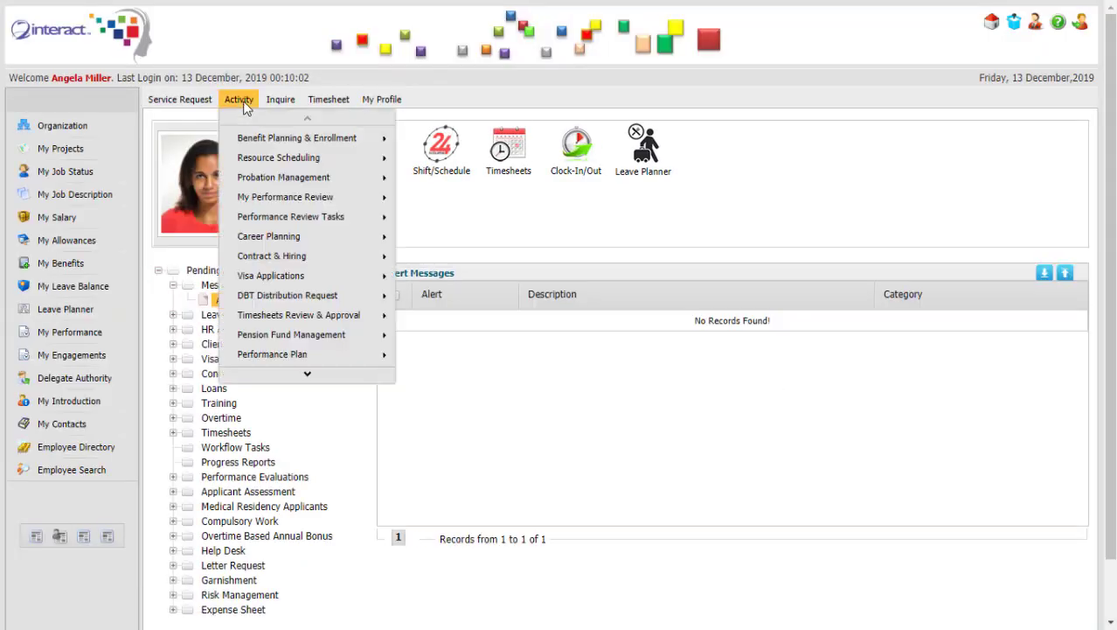
pyautogui.moveTo(331, 282)
pyautogui.click(429, 357)
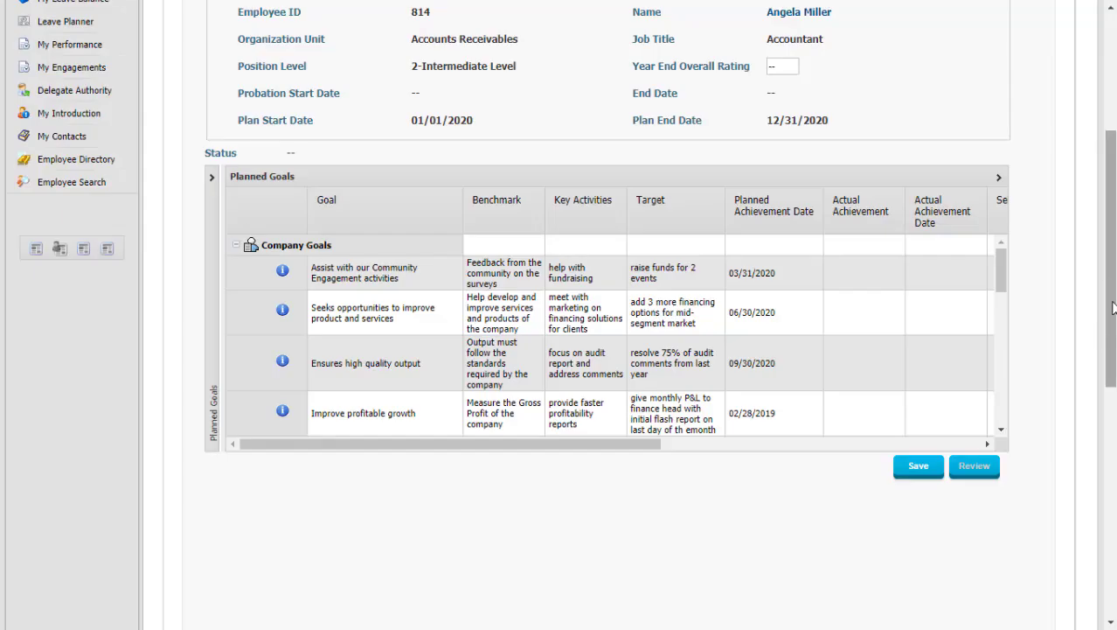
# Record 'funded 3 events' on 02/28/2020 with self score 5 for the fundraising goal.
pyautogui.click(846, 282)
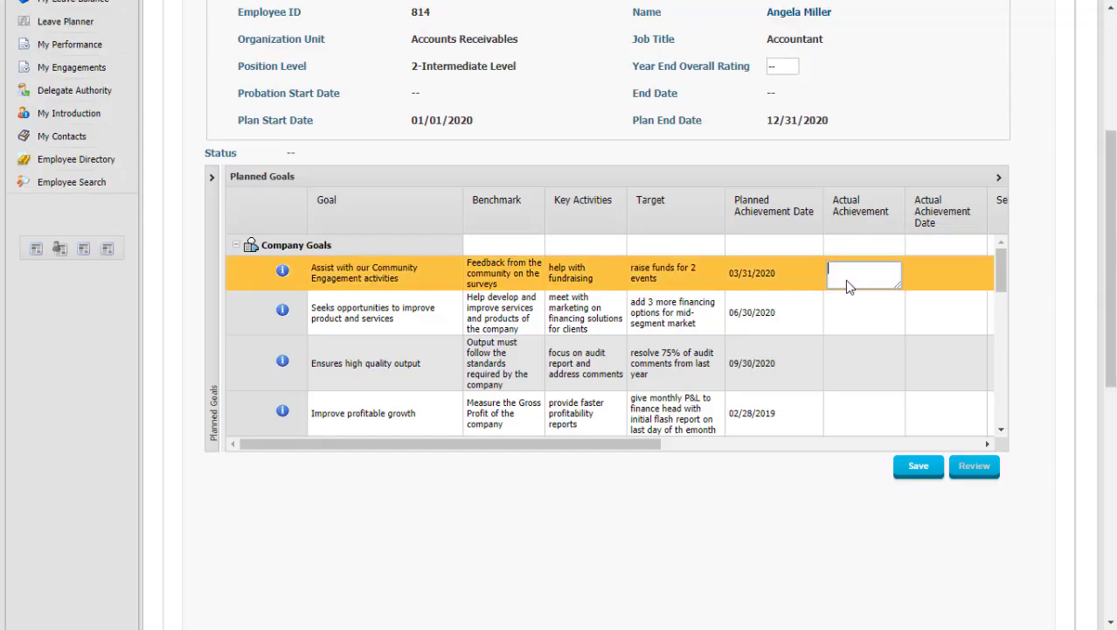
pyautogui.write('funded 3 events')
pyautogui.press('Tab')
pyautogui.write('02/28/2020')
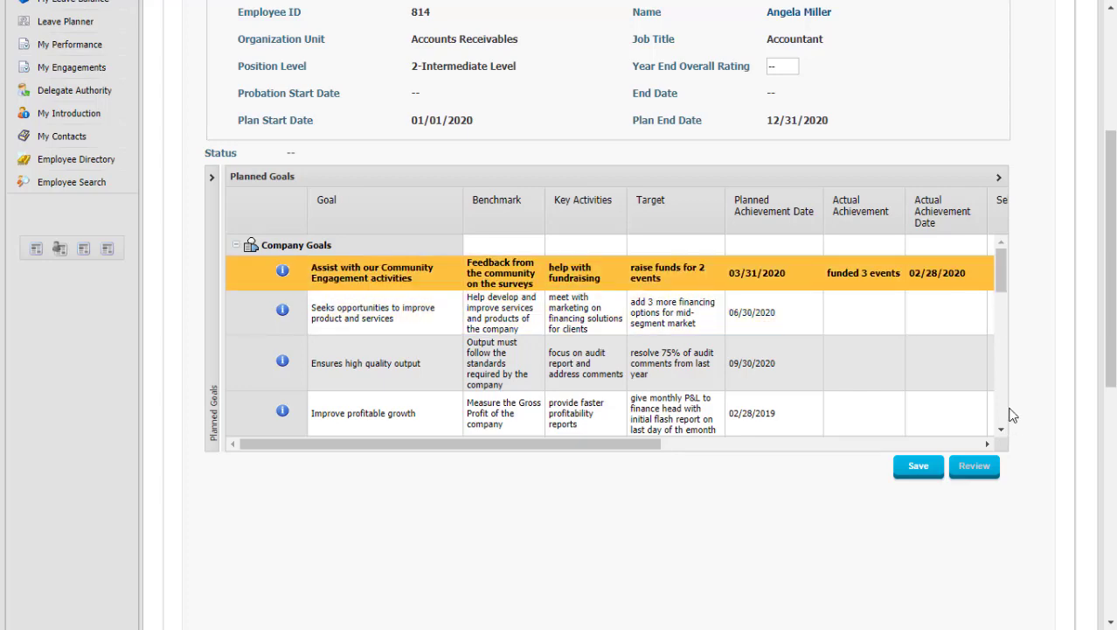
pyautogui.press('Tab')
pyautogui.write('5')
# Record 'added 2 financing options' on 05/28/2020 with self score 4 for the second goal.
pyautogui.click(693, 308)
pyautogui.write('added 2 financing options')
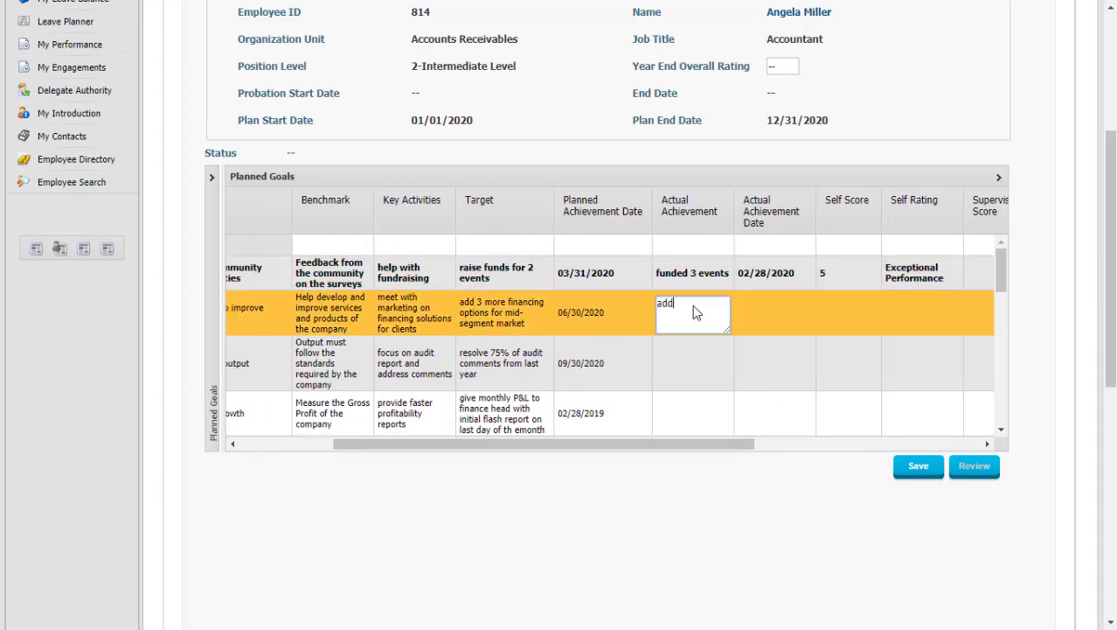
pyautogui.press('Tab')
pyautogui.write('05/28/2020')
pyautogui.press('Tab')
pyautogui.write('4')
# Record 'resolved 80% of audit issues already' on 07/31/2020, score 5, then start the fourth goal.
pyautogui.click(692, 374)
pyautogui.write('resolve')
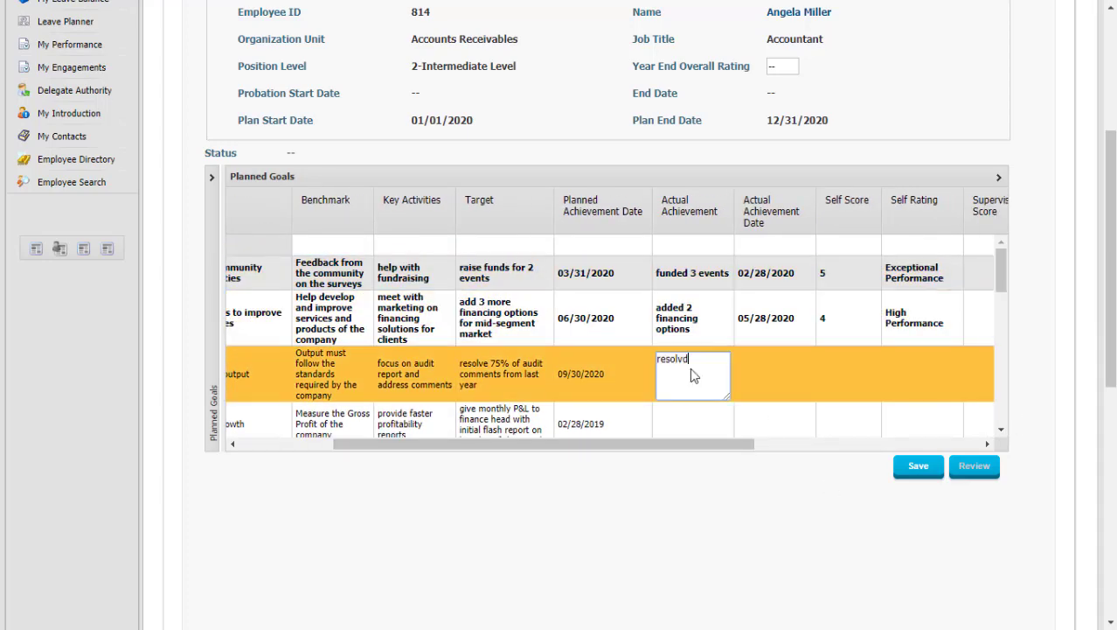
pyautogui.write('d 80% of audit issues already')
pyautogui.press('Tab')
pyautogui.write('07/31/2020')
pyautogui.press('Tab')
pyautogui.write('5')
pyautogui.click(698, 423)
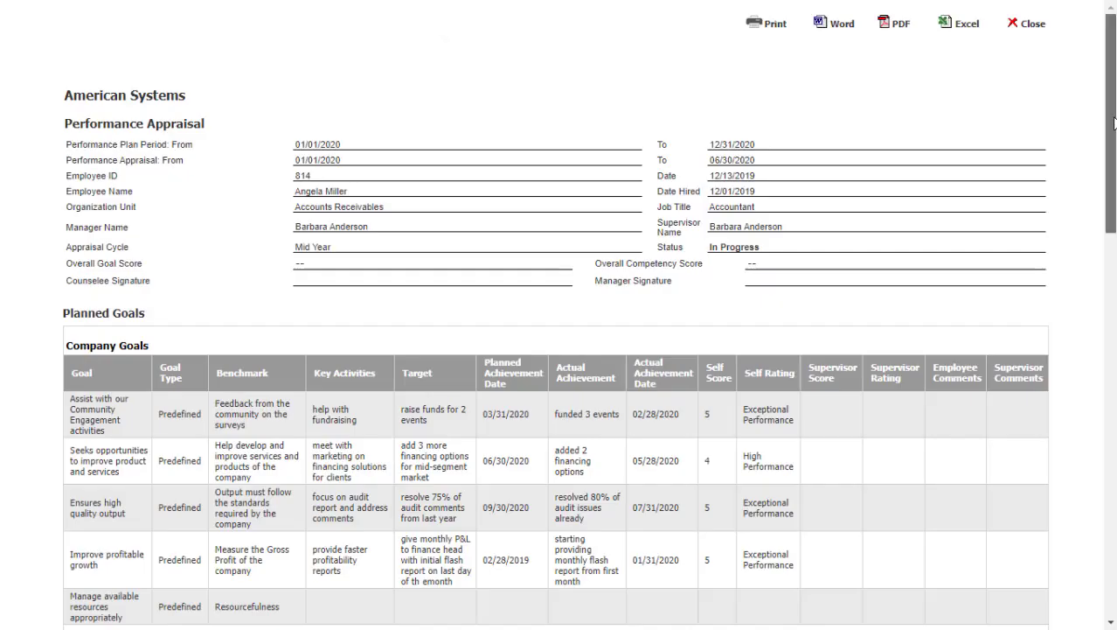
pyautogui.scroll(-7, 1099, 362)
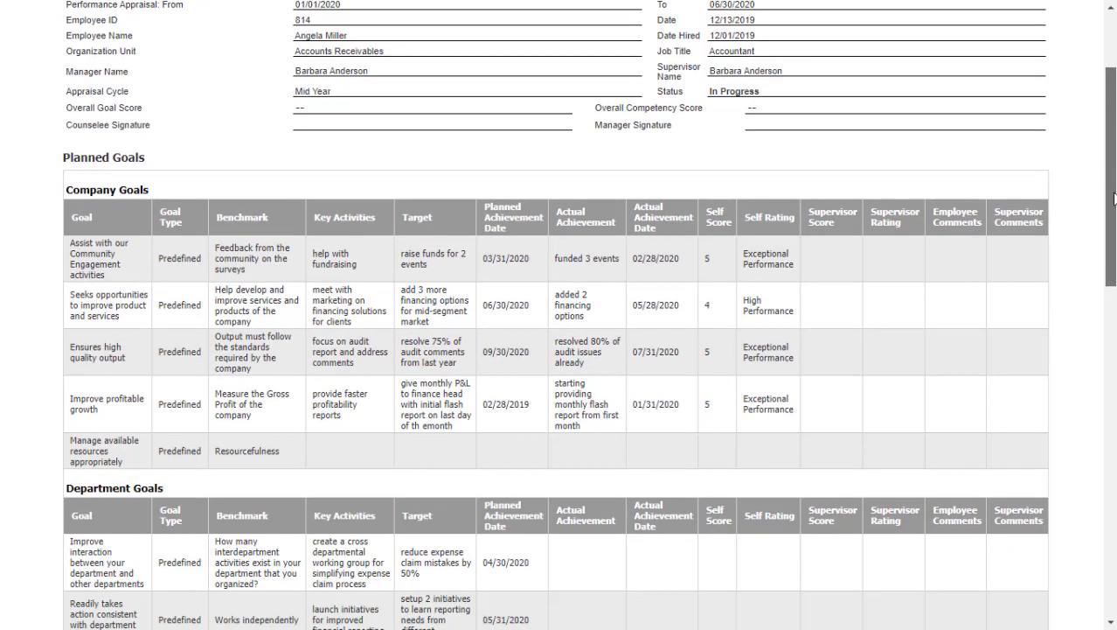
pyautogui.scroll(-5, 1100, 362)
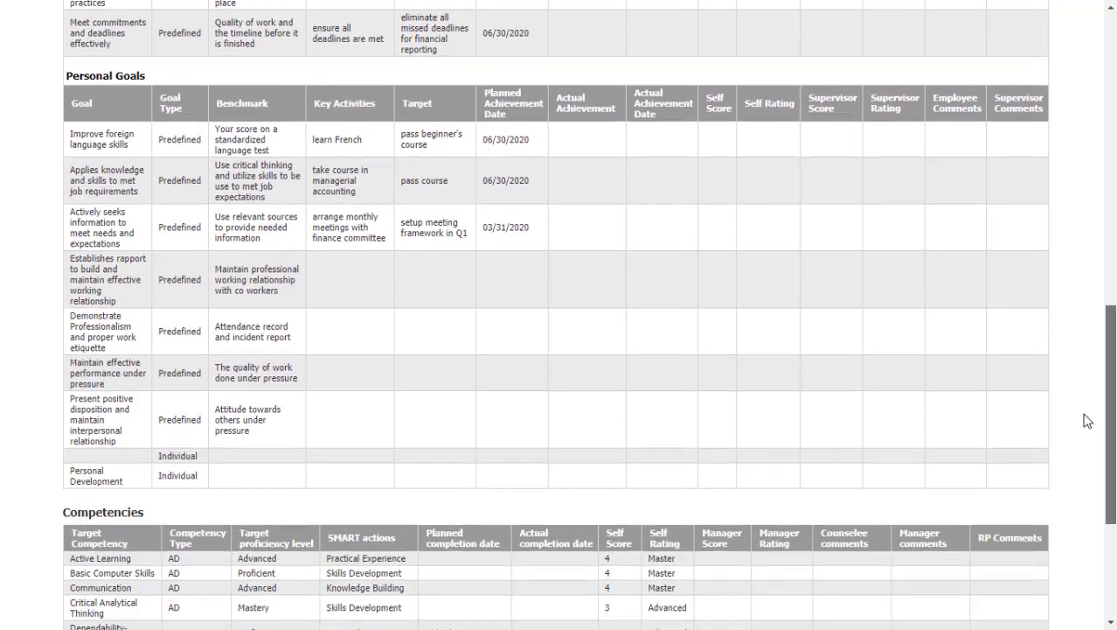
pyautogui.scroll(-2, 1096, 482)
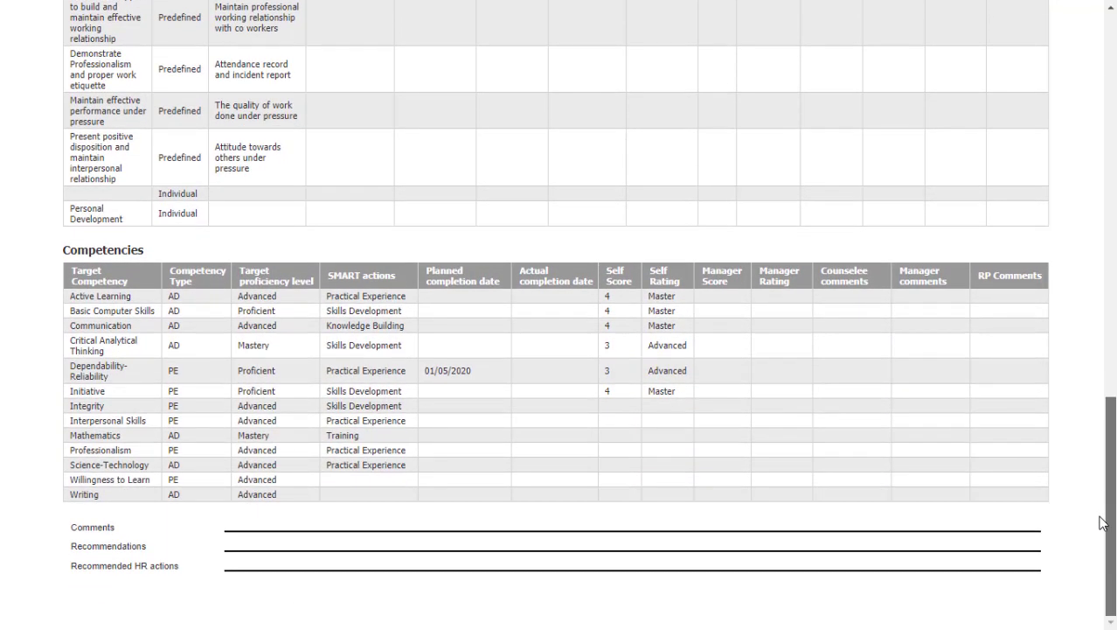
pyautogui.scroll(15, 1104, 519)
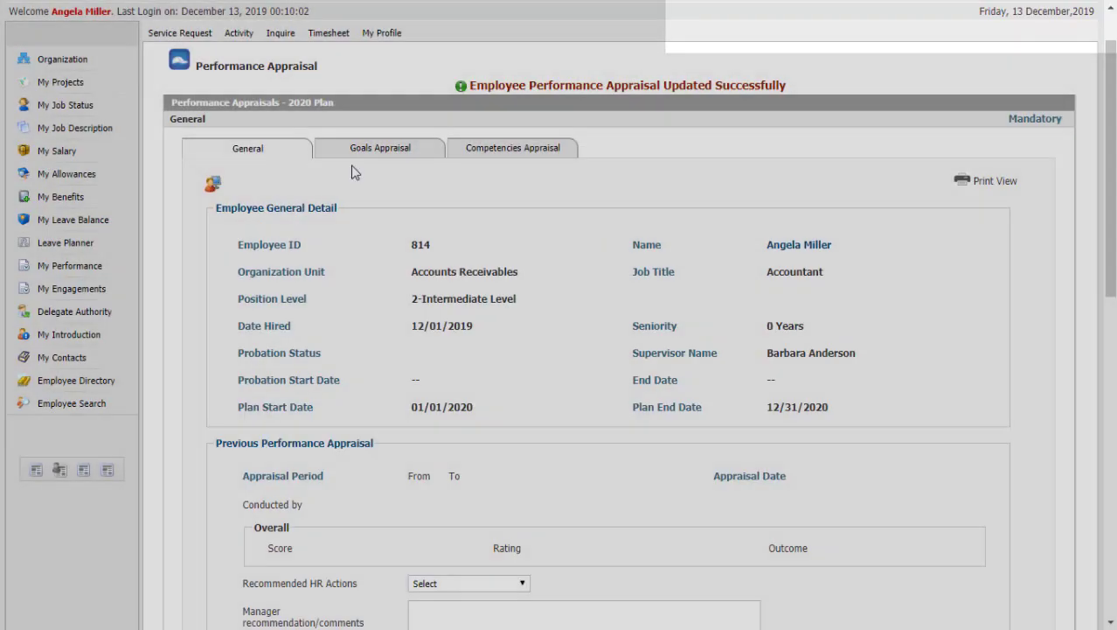
# Open Appraisal Approval for the 2020 Plan row in Performance Reviews.
pyautogui.scroll(-6, 1112, 356)
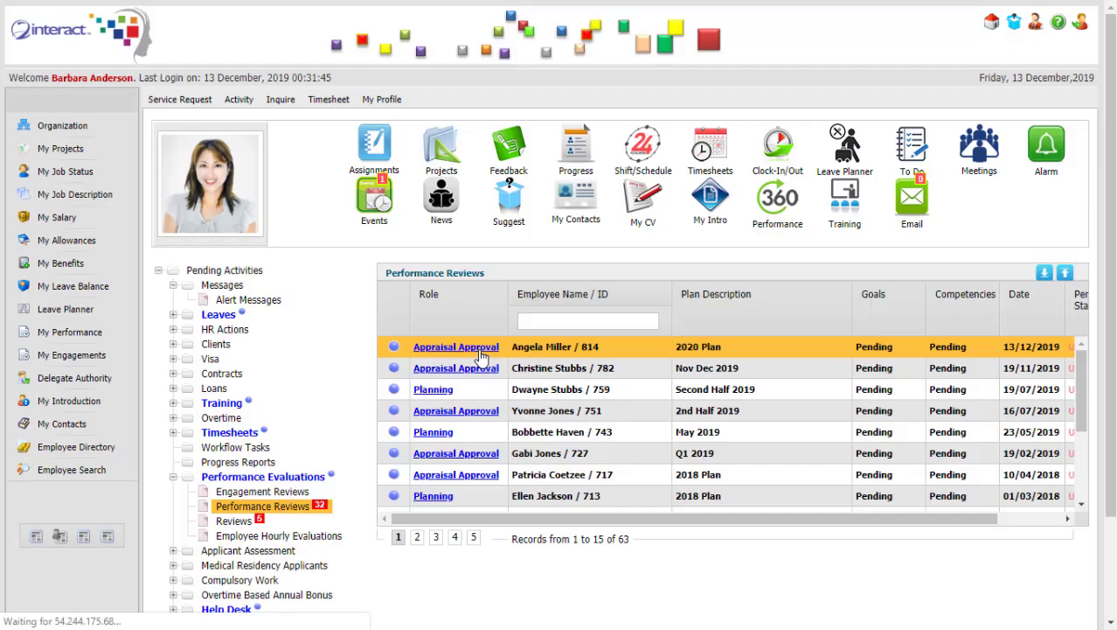
pyautogui.click(480, 353)
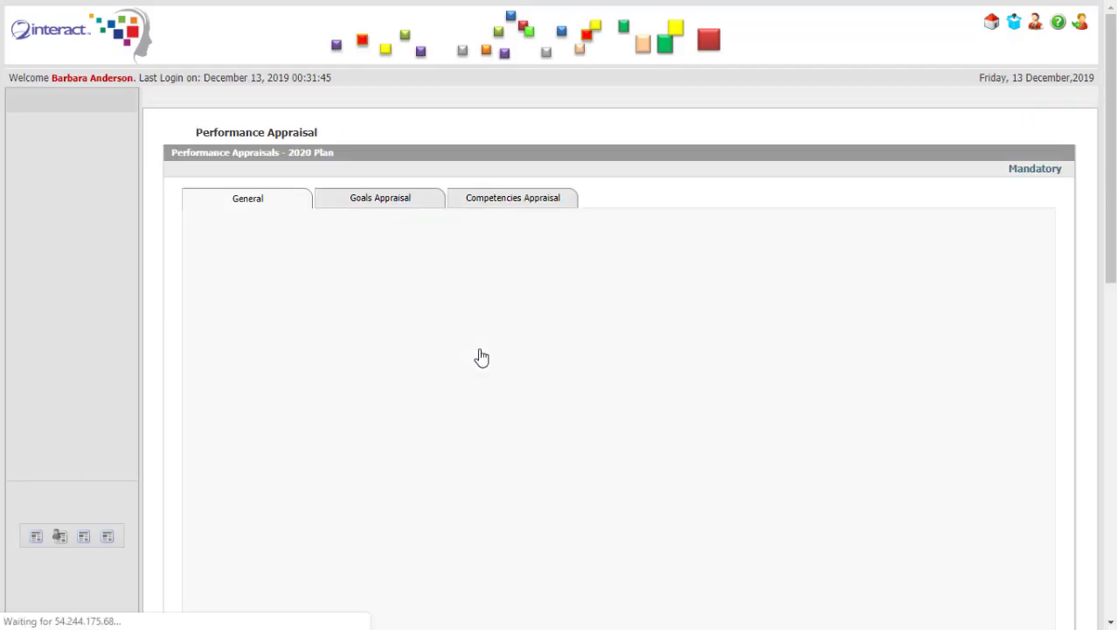
# Review the Goals Appraisal and Competencies Appraisal sections of the 2020 Plan.
pyautogui.click(401, 207)
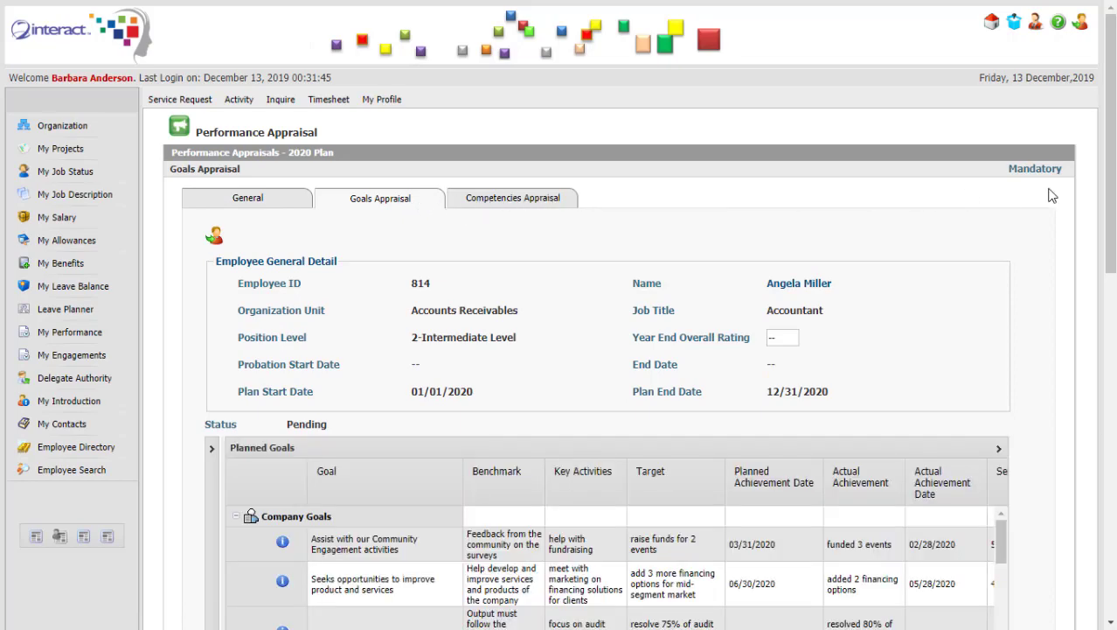
pyautogui.scroll(-3, 1112, 173)
pyautogui.scroll(1, 1112, 172)
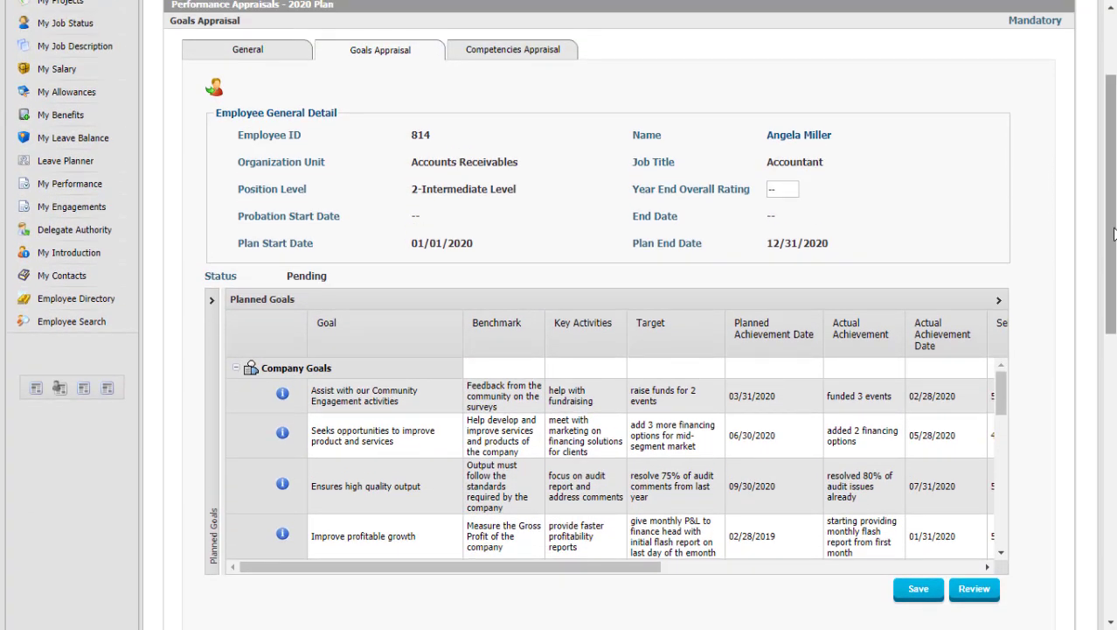
pyautogui.click(538, 55)
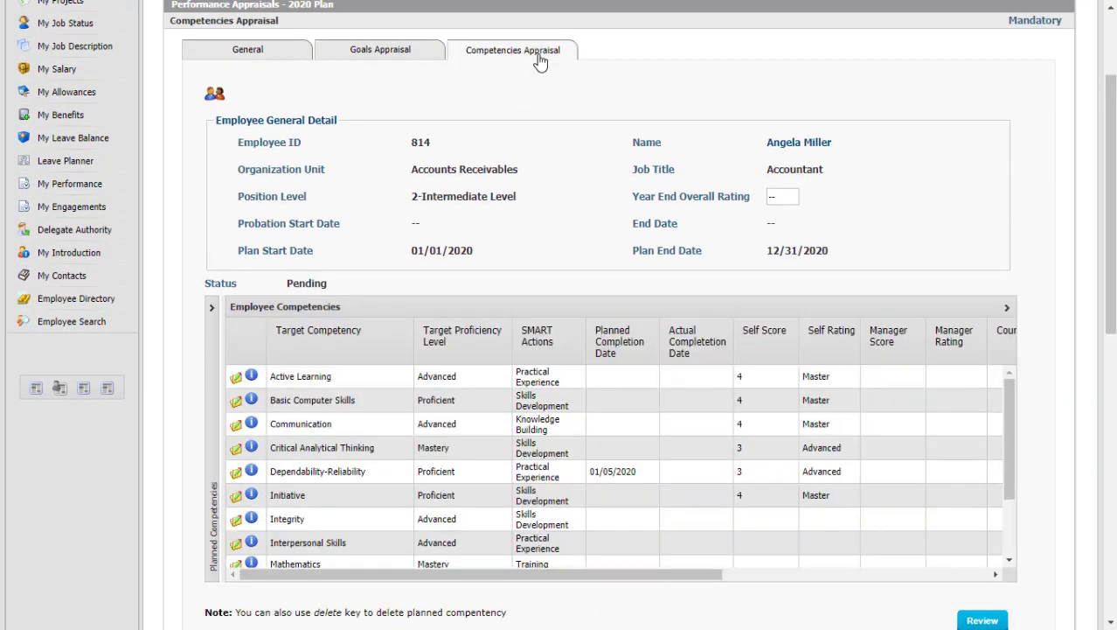
pyautogui.click(376, 54)
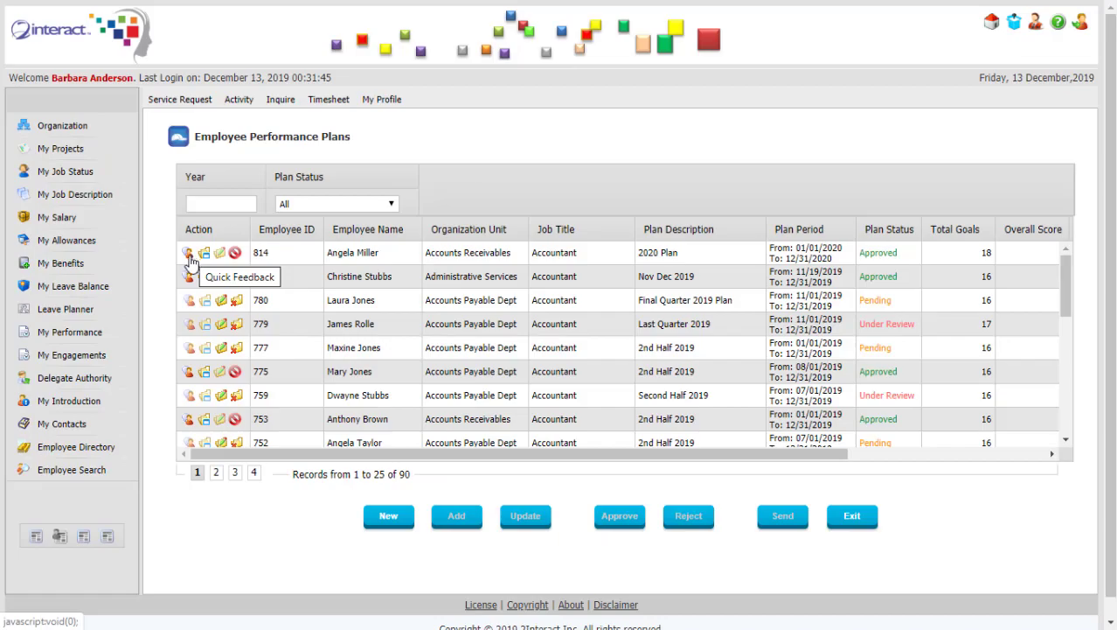
# Open the 2020 Plan's quick feedback and enter Action and Focus comments about the accounting system and AR.
pyautogui.click(190, 259)
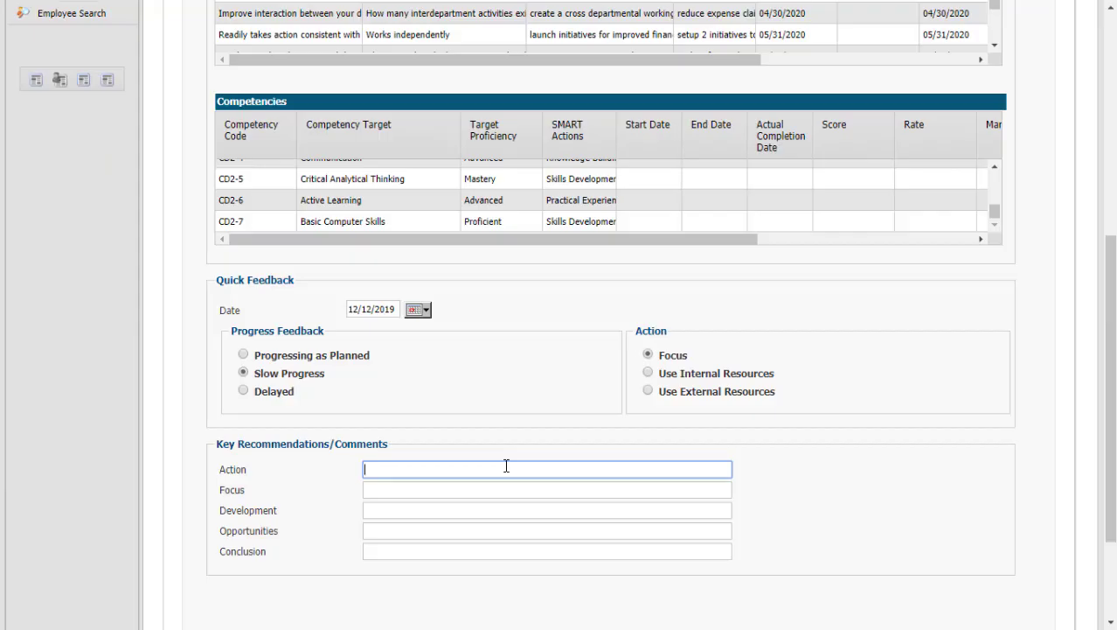
pyautogui.write('get together with the IT team to fix the ')
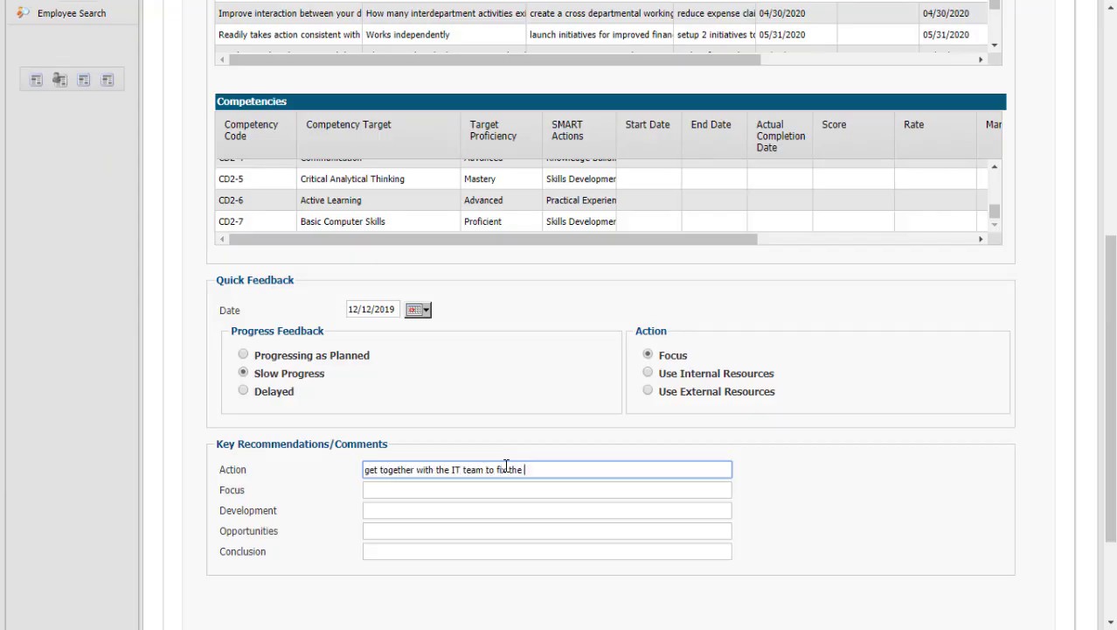
pyautogui.write('accounting system')
pyautogui.press('Tab')
pyautogui.write('ignore the issues with AR, we will have someone else work on that')
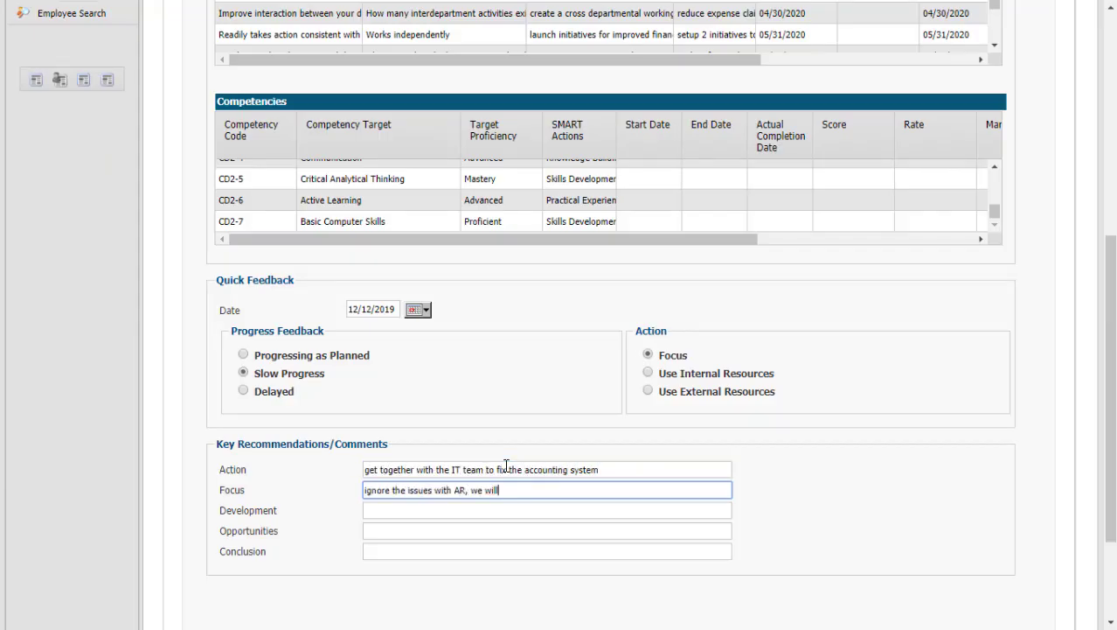
pyautogui.press('Tab')
# Add Development, Opportunities and Conclusion comments about the French class, accounting manual and progress.
pyautogui.write('I suggest you postpone the French language class you were planning on till Q4 as we will be')
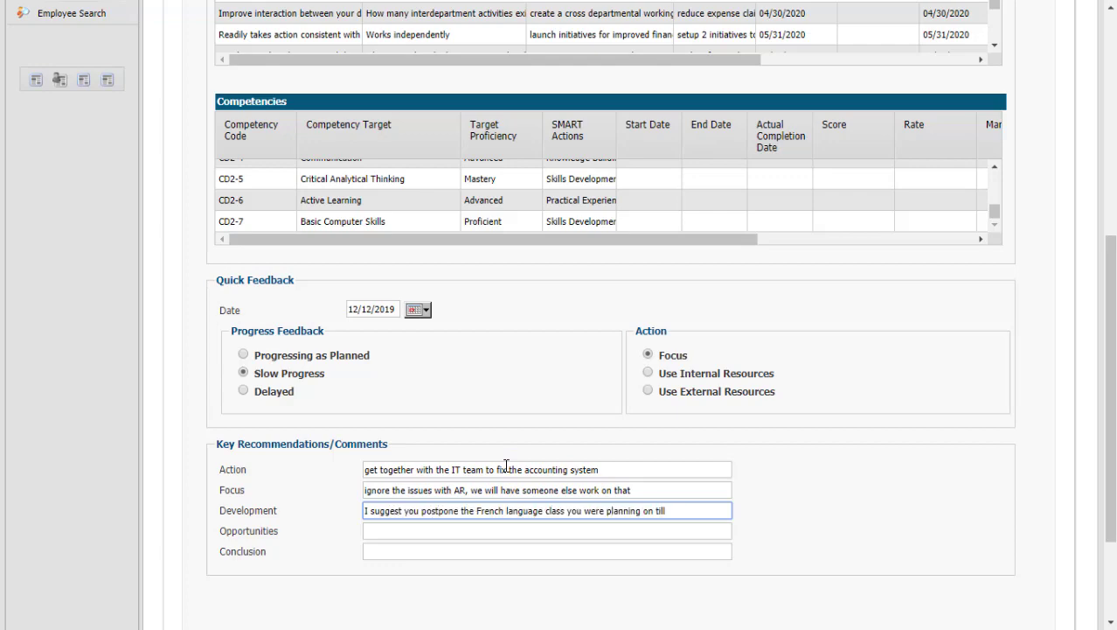
pyautogui.press('Tab')
pyautogui.write('the new accounting manual is critical and the company is counting on you for this')
pyautogui.press('Tab')
pyautogui.write("you're doing well but you need t")
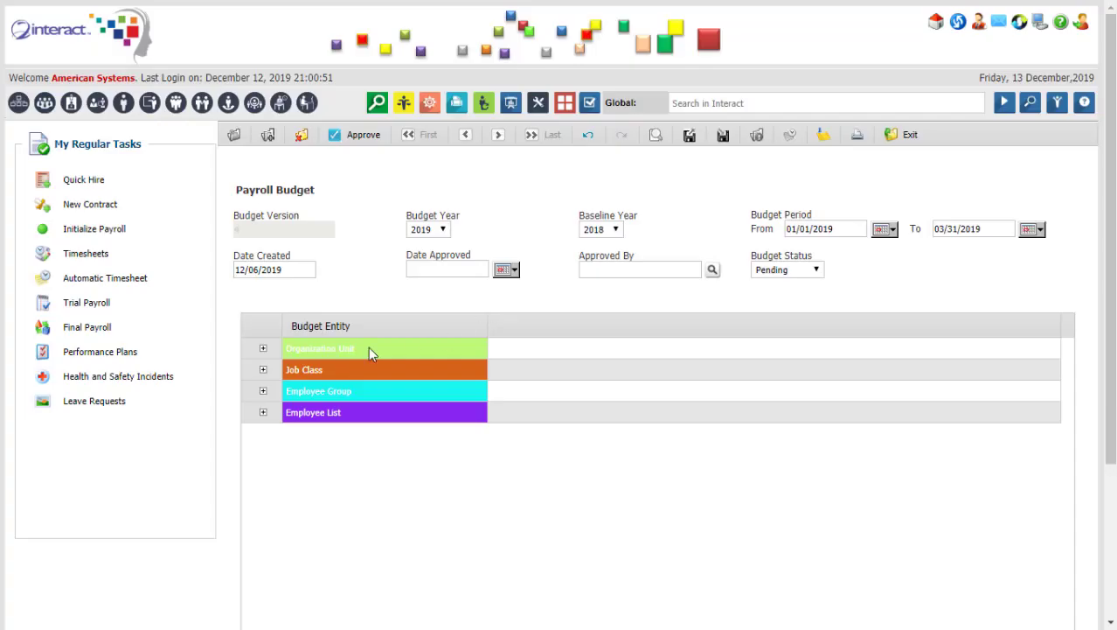
# Expand the Organization Unit, Accounts Payable Dept and Earnings budget breakdowns.
pyautogui.click(263, 348)
pyautogui.click(307, 394)
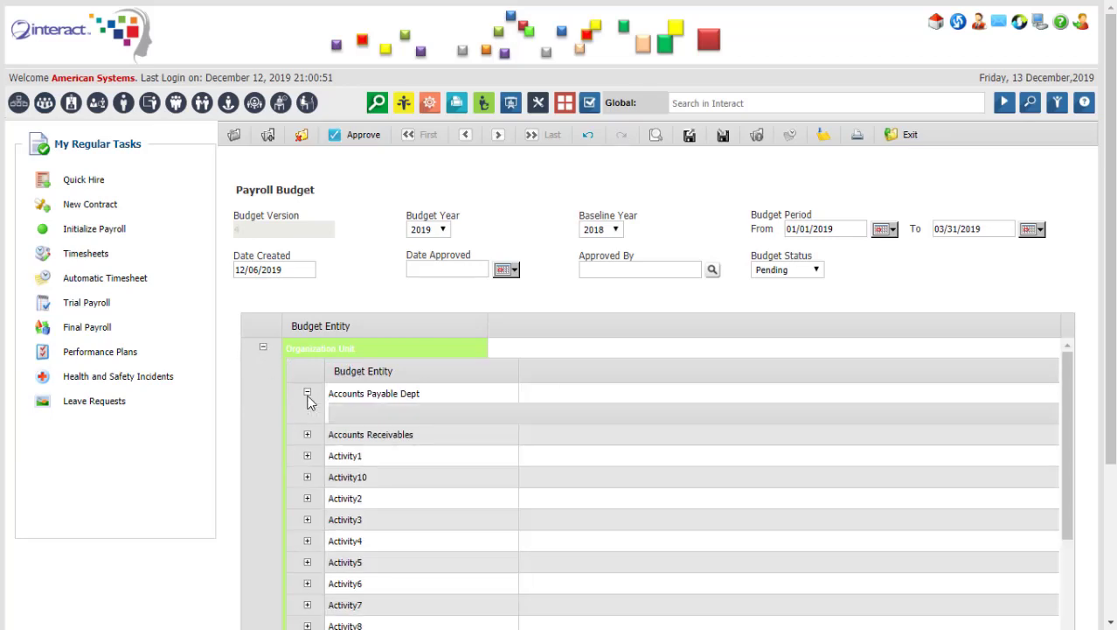
pyautogui.click(341, 460)
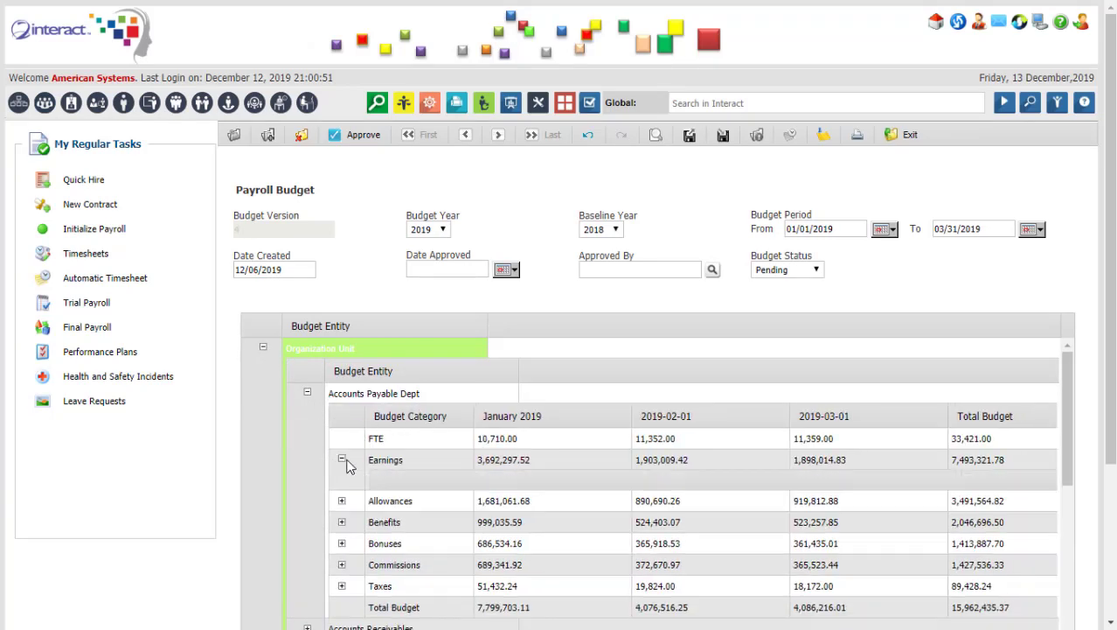
pyautogui.scroll(-2, 525, 455)
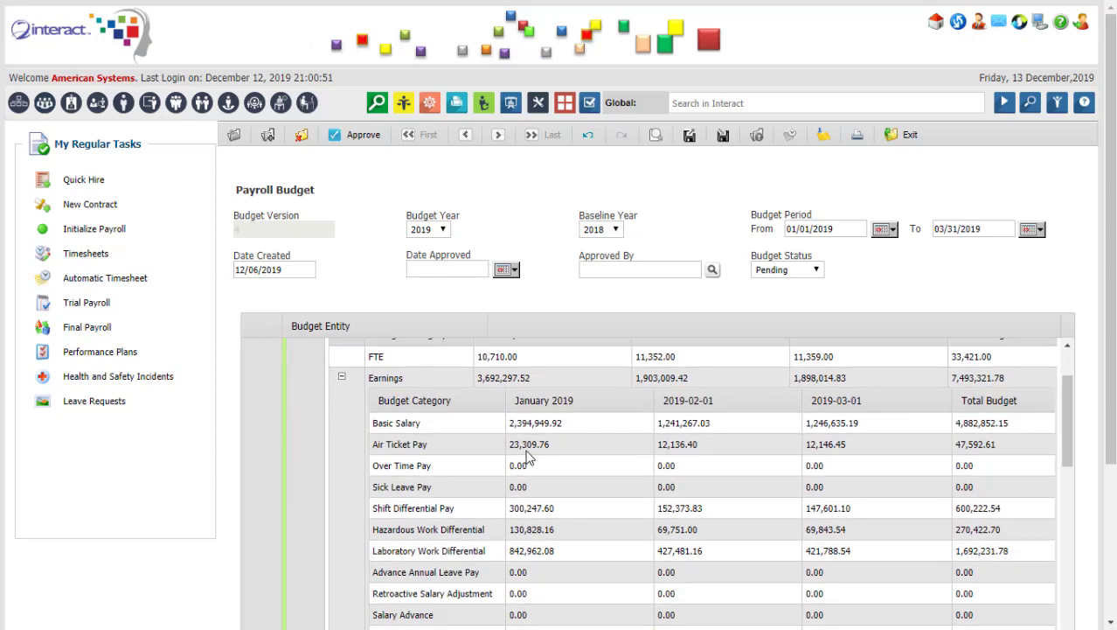
pyautogui.scroll(-10, 429, 463)
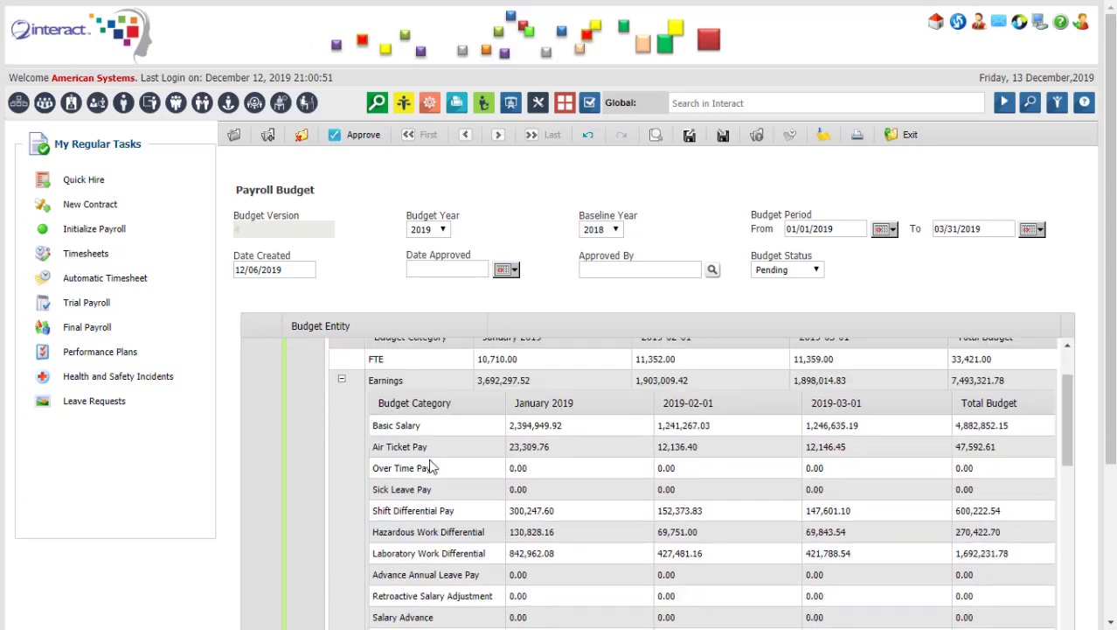
pyautogui.scroll(-10, 430, 459)
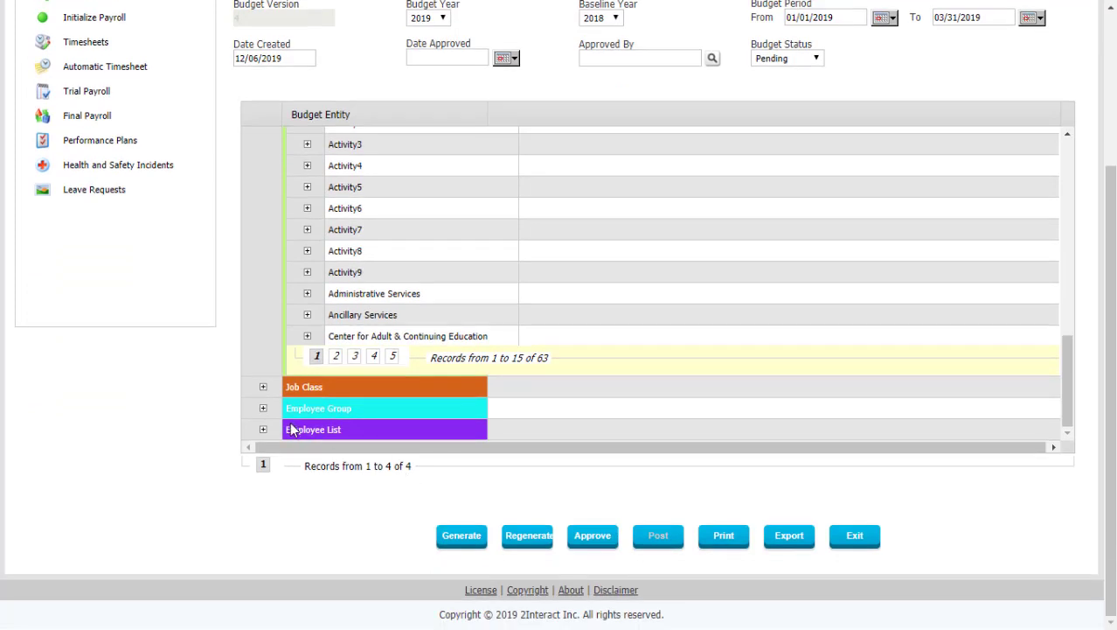
# Expand the Employee List and the employee's Allowances and Benefits breakdowns.
pyautogui.click(263, 429)
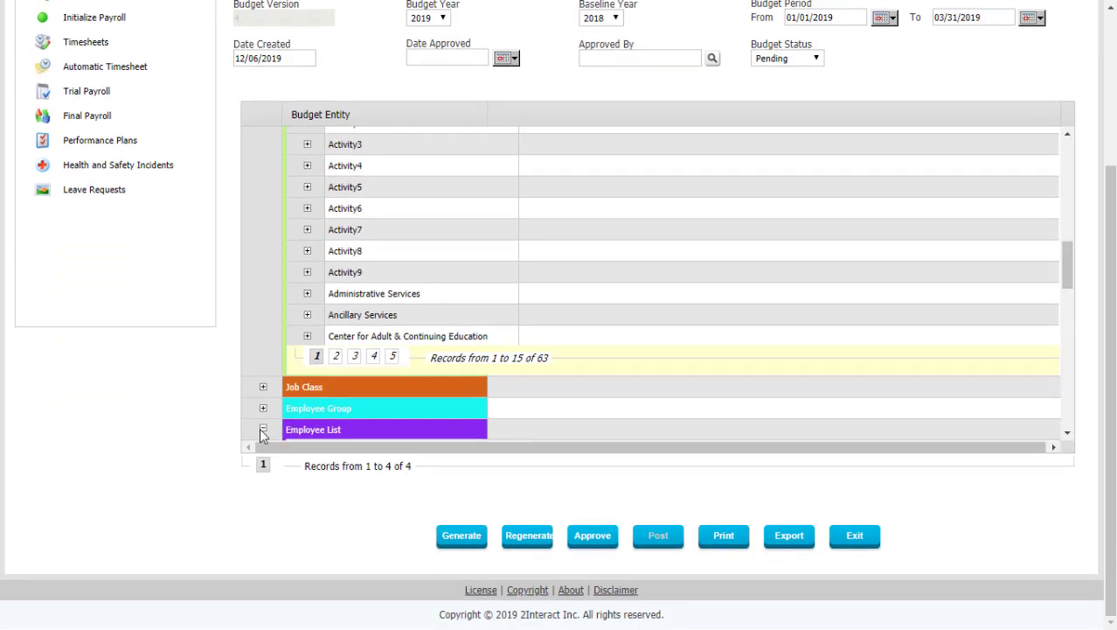
pyautogui.moveTo(1065, 267); pyautogui.dragTo(1067, 310)
pyautogui.scroll(-2, 577, 304)
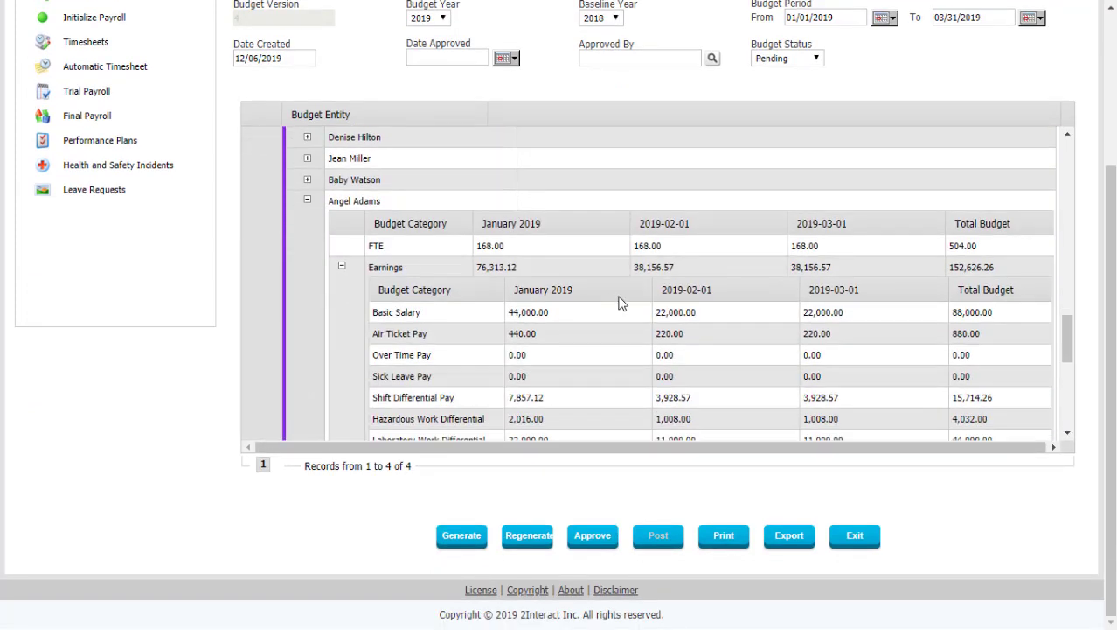
pyautogui.scroll(-3, 618, 302)
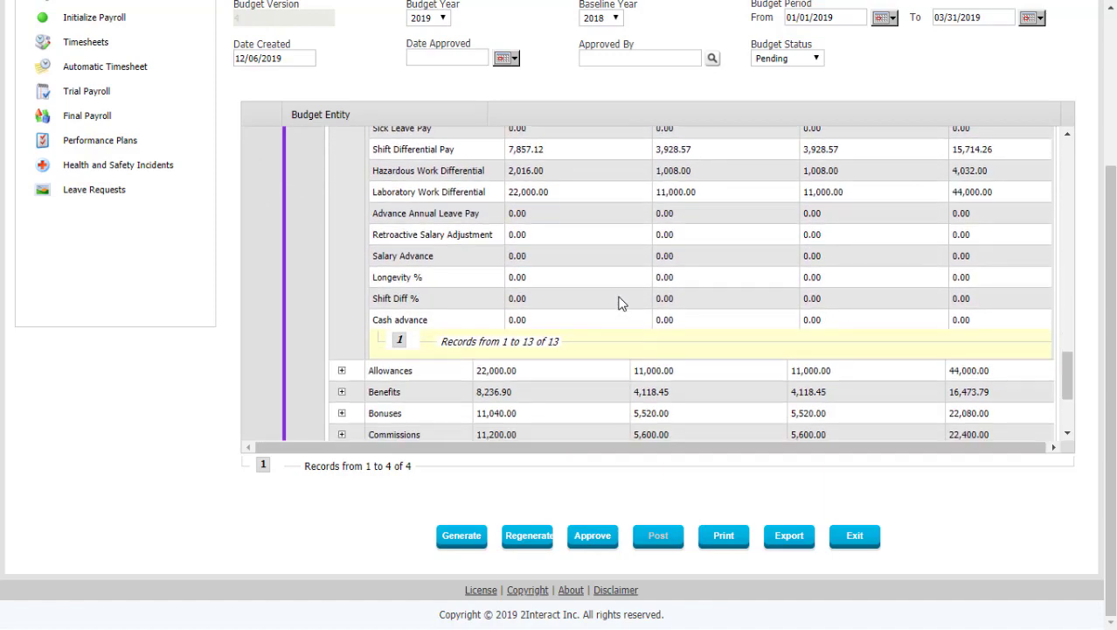
pyautogui.scroll(-1, 618, 303)
pyautogui.click(341, 291)
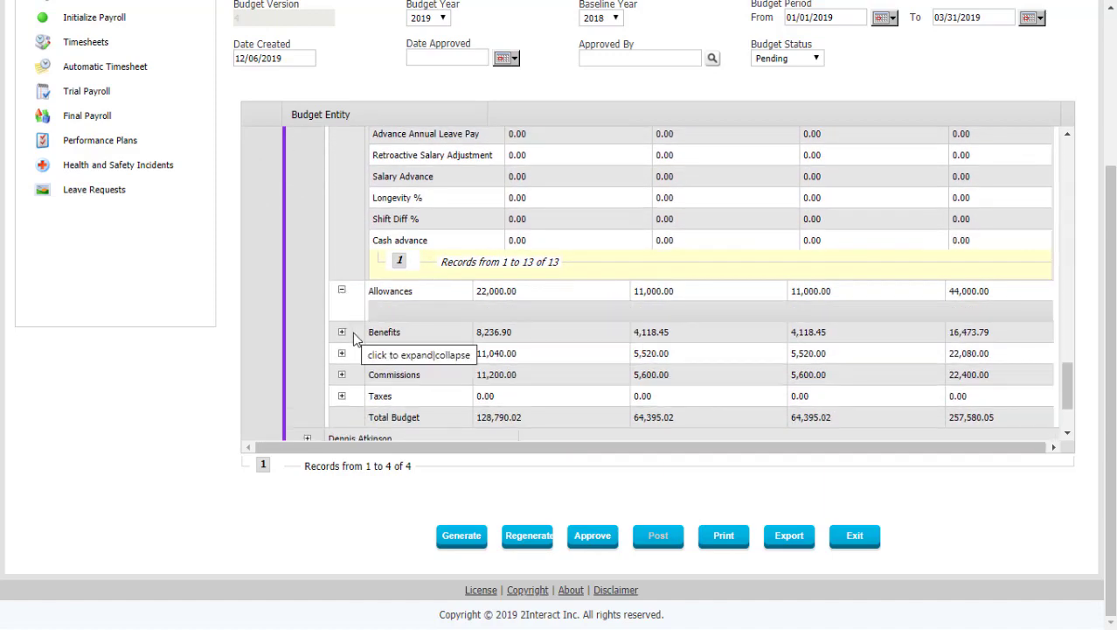
pyautogui.scroll(-5, 345, 350)
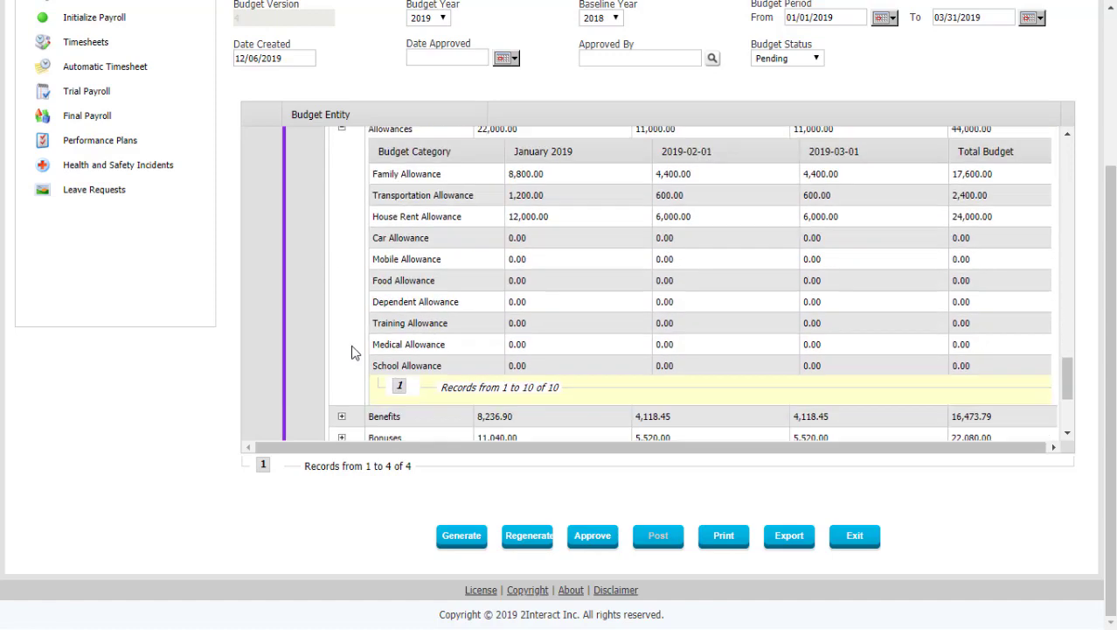
pyautogui.click(342, 219)
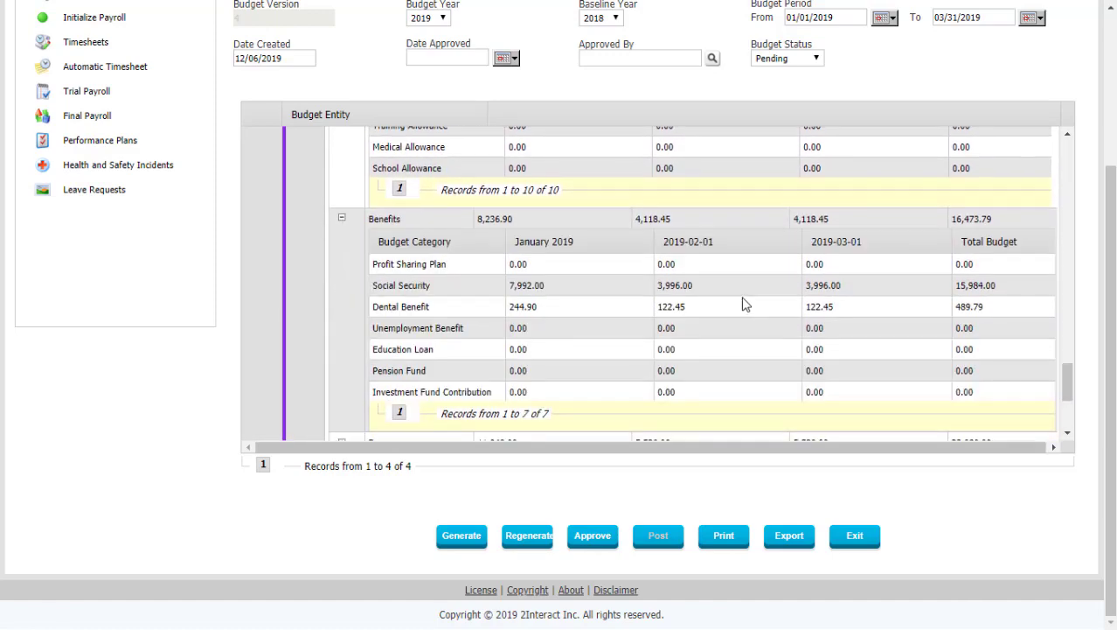
pyautogui.scroll(10, 745, 303)
pyautogui.scroll(10, 741, 295)
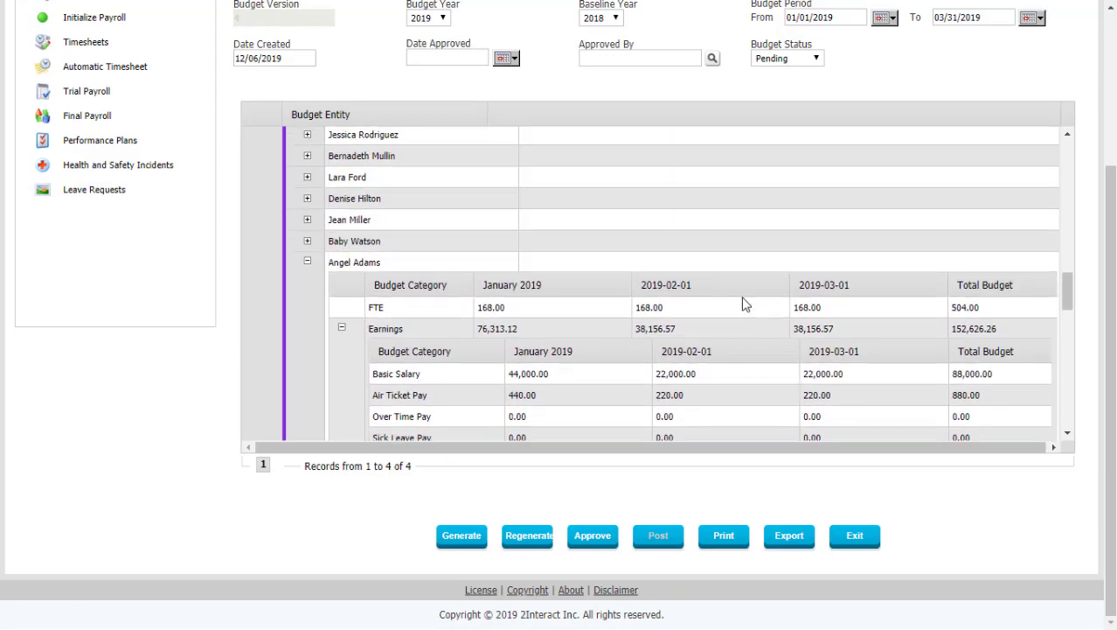
pyautogui.scroll(2, 741, 296)
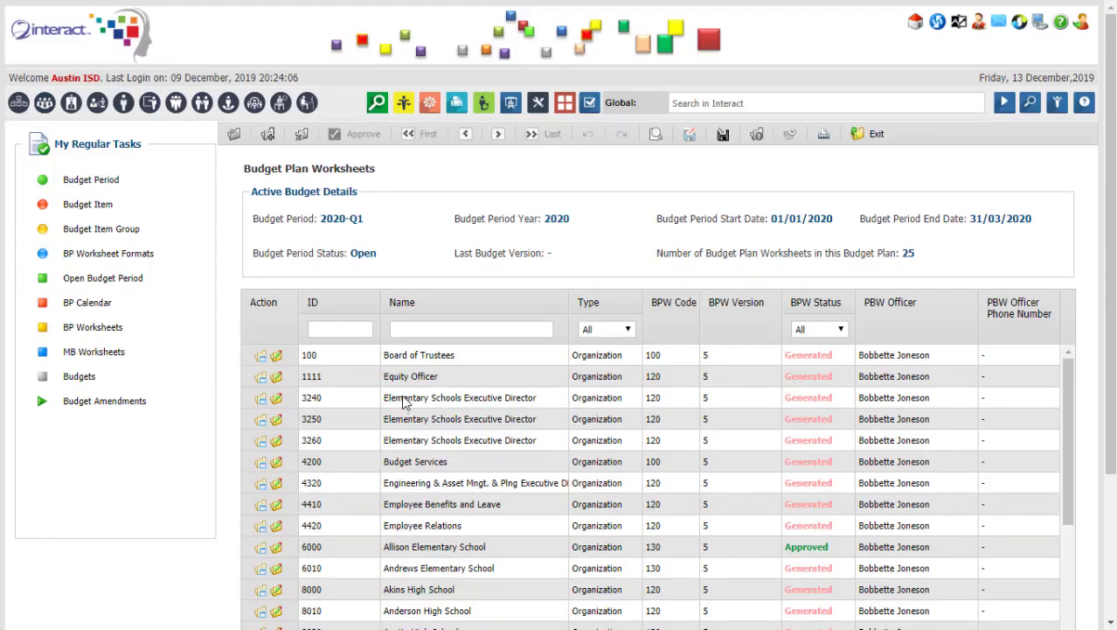
# Open the Board of Trustees 2020-Q1 budget worksheet and scroll through its revenue and expense items.
pyautogui.click(278, 361)
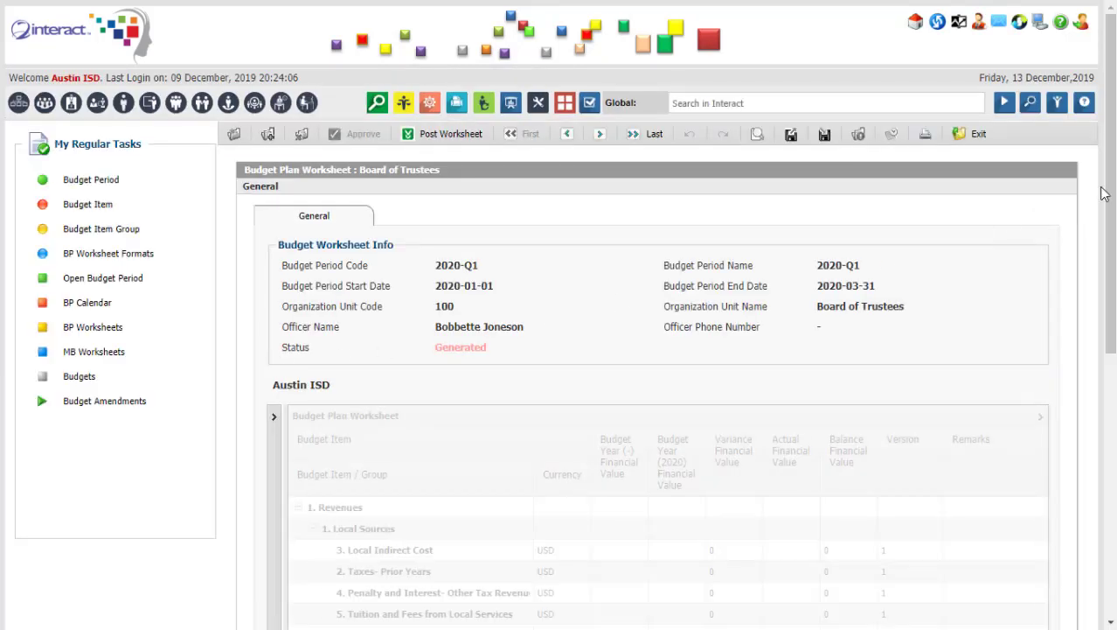
pyautogui.moveTo(1114, 184); pyautogui.dragTo(1108, 296)
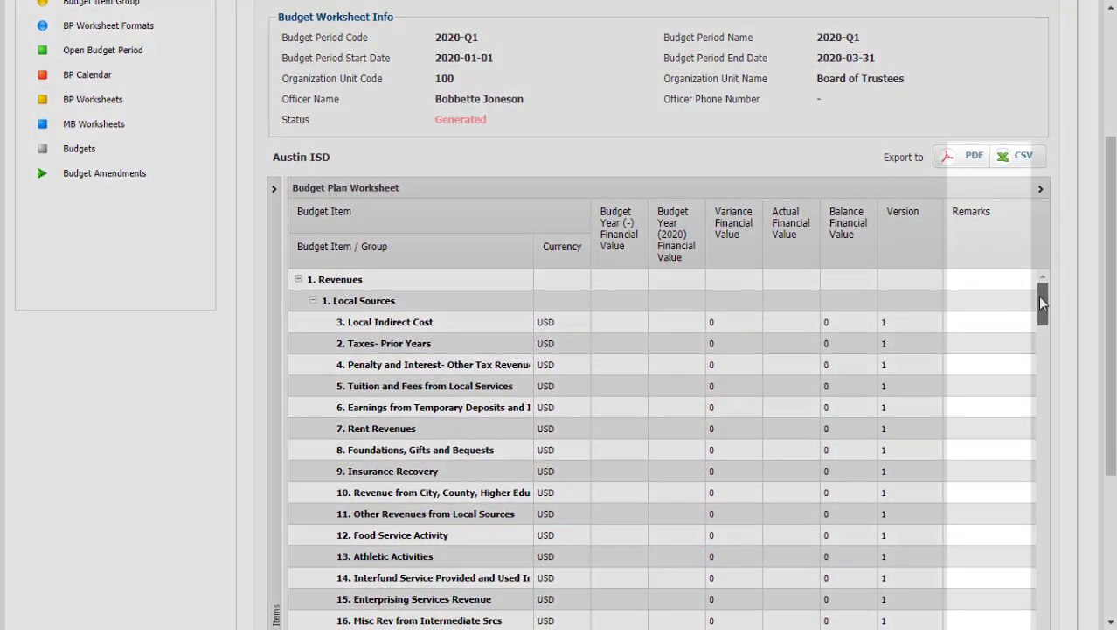
pyautogui.moveTo(1040, 302); pyautogui.dragTo(1062, 396)
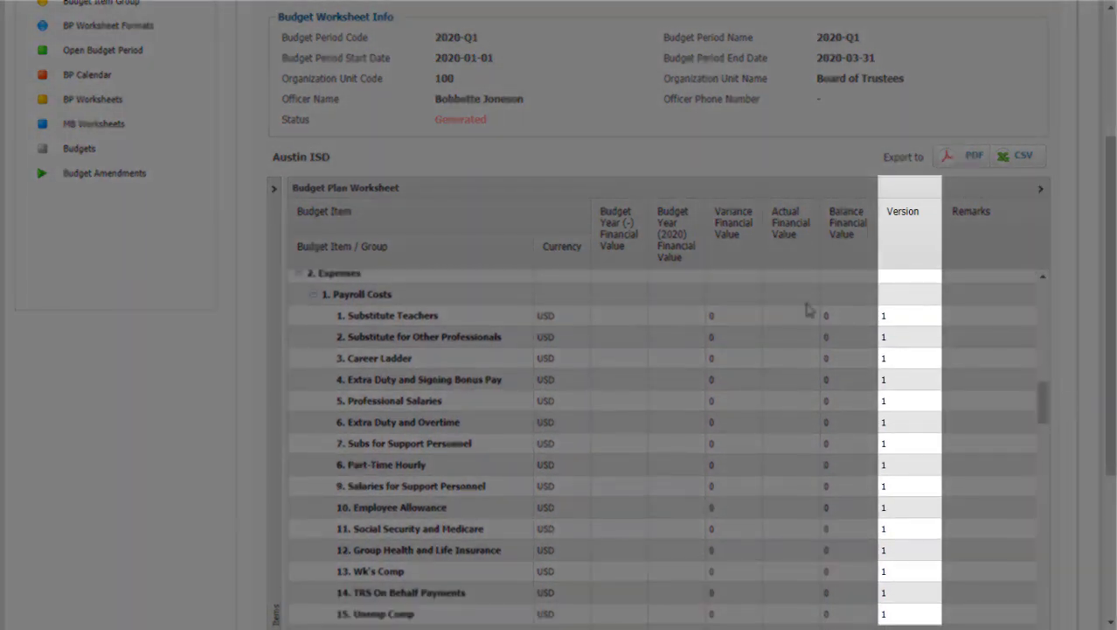
pyautogui.scroll(-3, 601, 367)
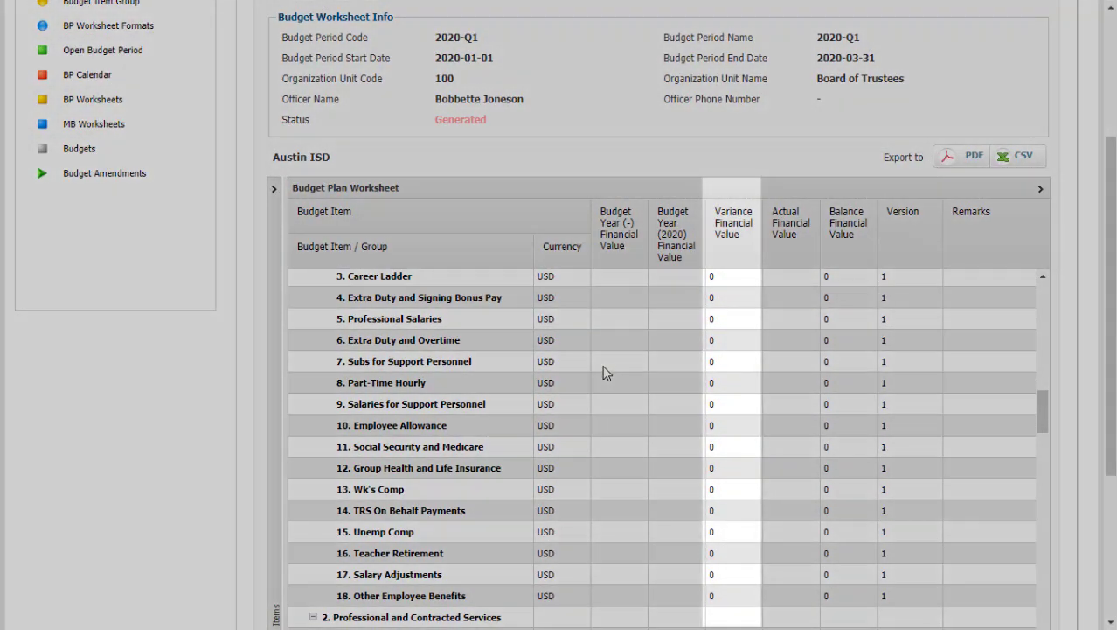
pyautogui.scroll(3, 603, 372)
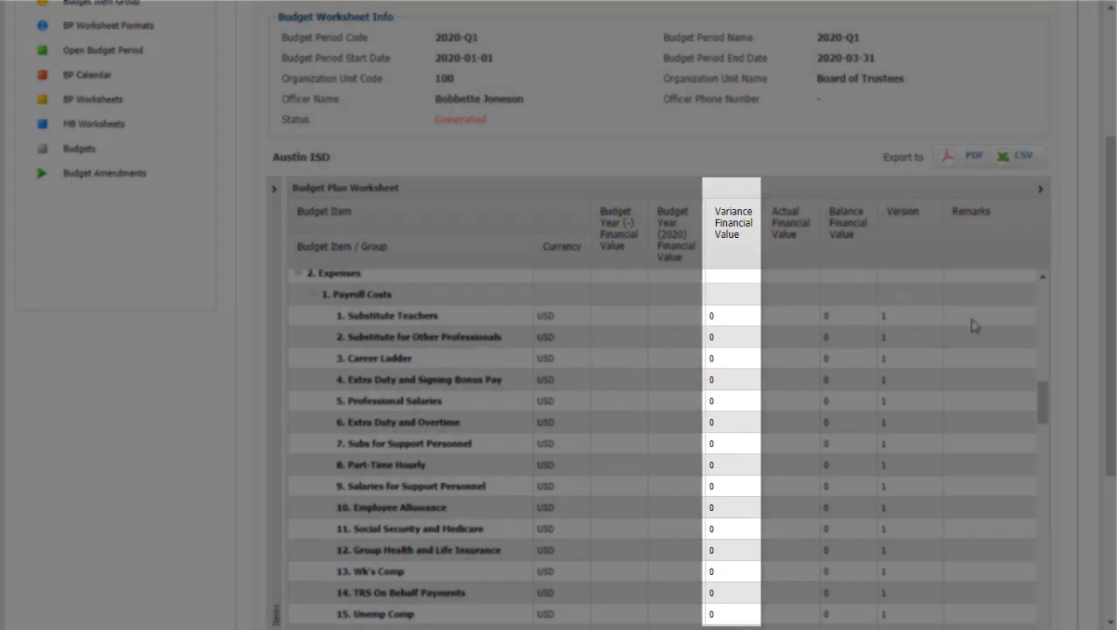
pyautogui.scroll(2, 1103, 280)
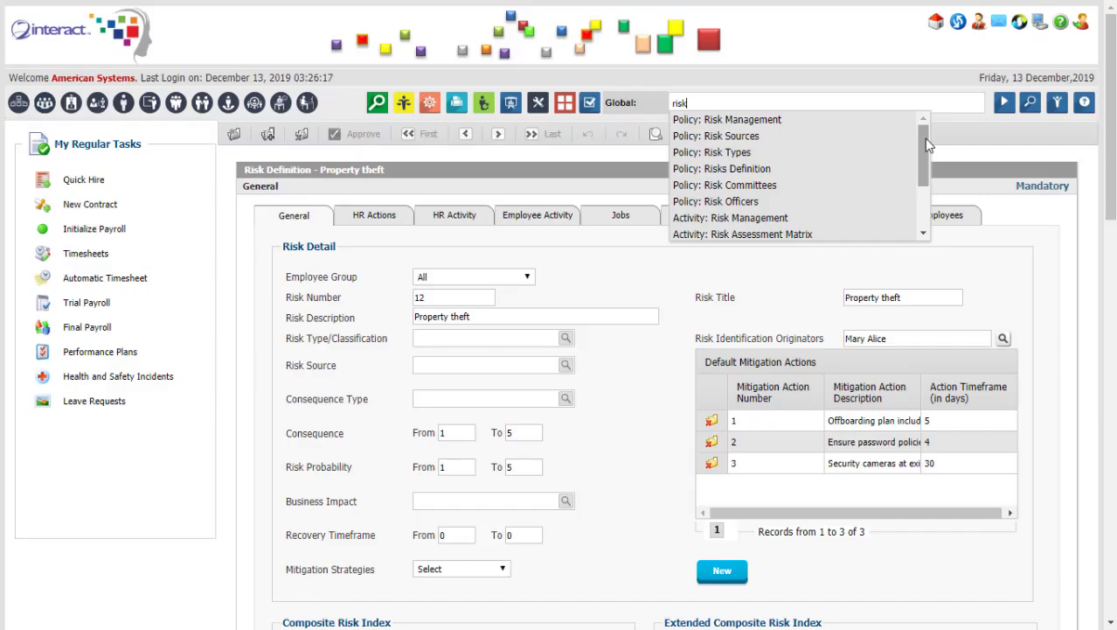
# Search 'risk' globally, view assessment A2014's business impact graph, then close it.
pyautogui.moveTo(924, 138)
pyautogui.mouseDown()
pyautogui.moveTo(921, 183)
pyautogui.moveTo(924, 134)
pyautogui.mouseUp()
pyautogui.moveTo(1093, 215); pyautogui.dragTo(1106, 177)
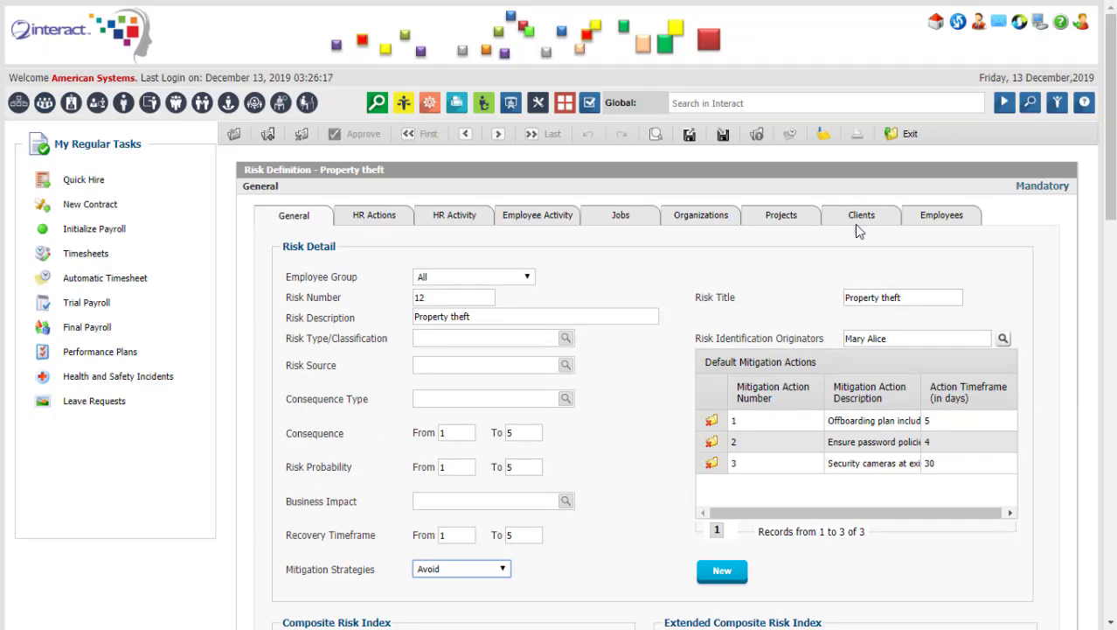
pyautogui.click(795, 107)
pyautogui.write('risk')
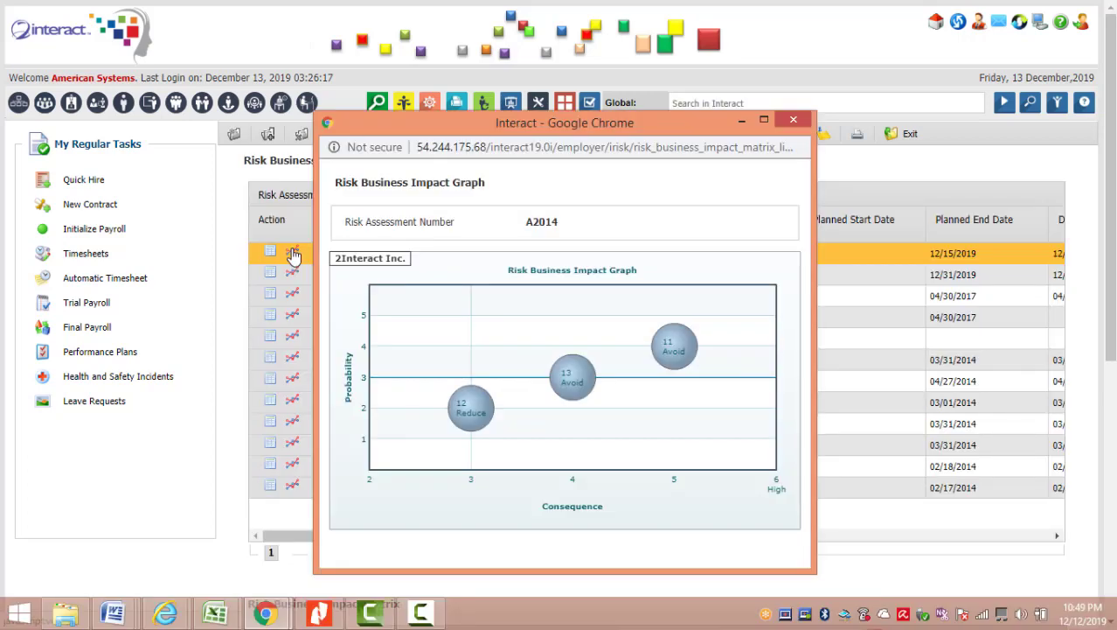
pyautogui.moveTo(586, 378)
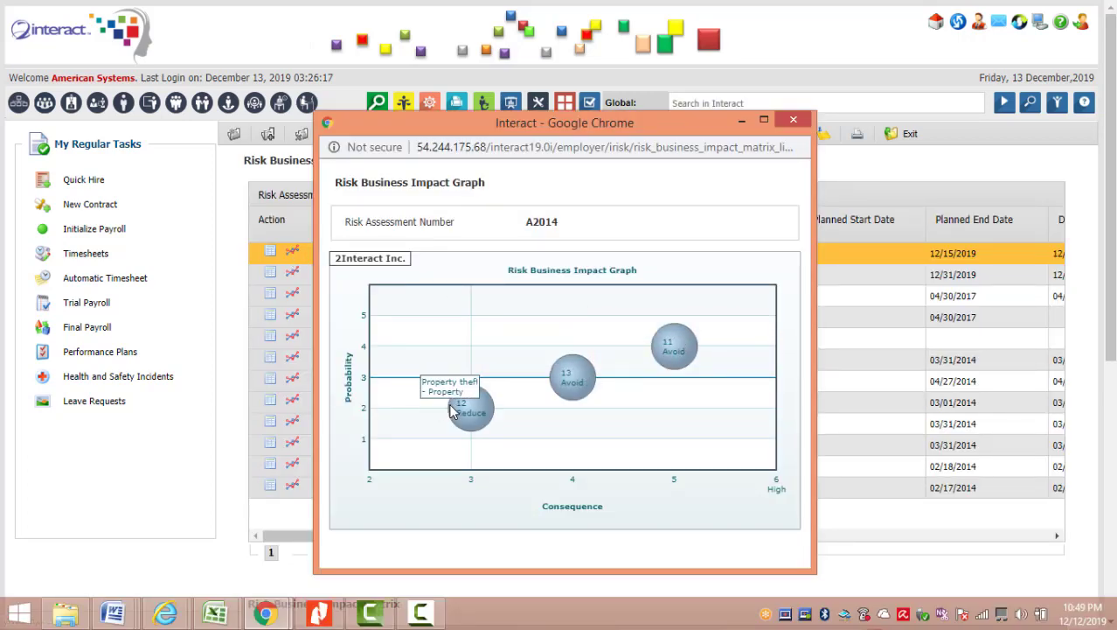
pyautogui.click(795, 120)
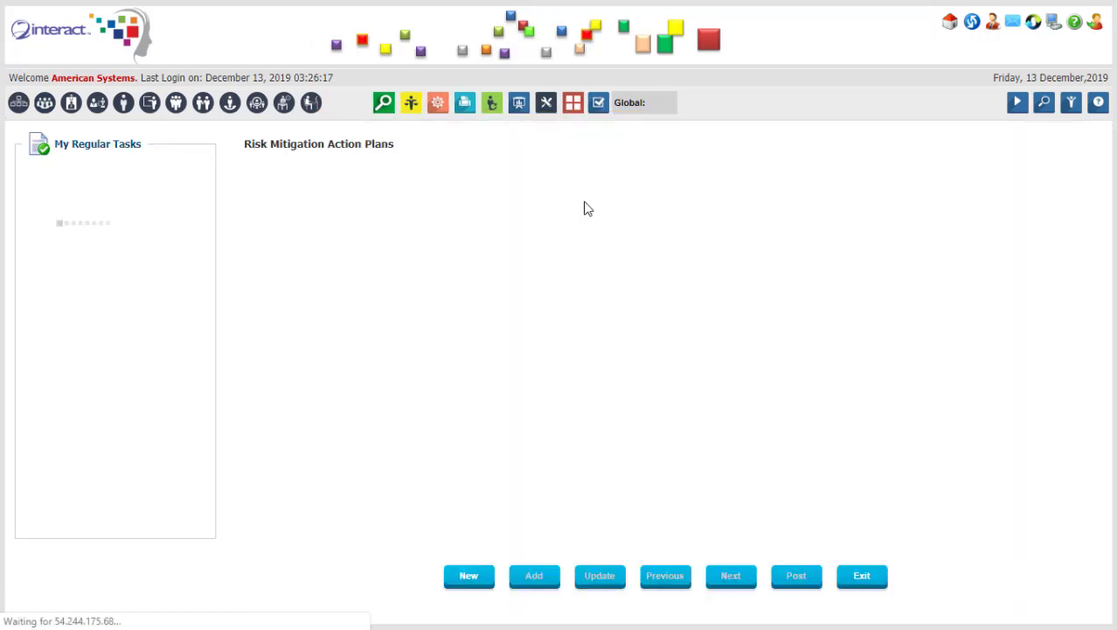
# Review mitigation plan 16, Reduce Property Theft, for assessment A2014 and its Risk Assessment grid.
pyautogui.click(285, 528)
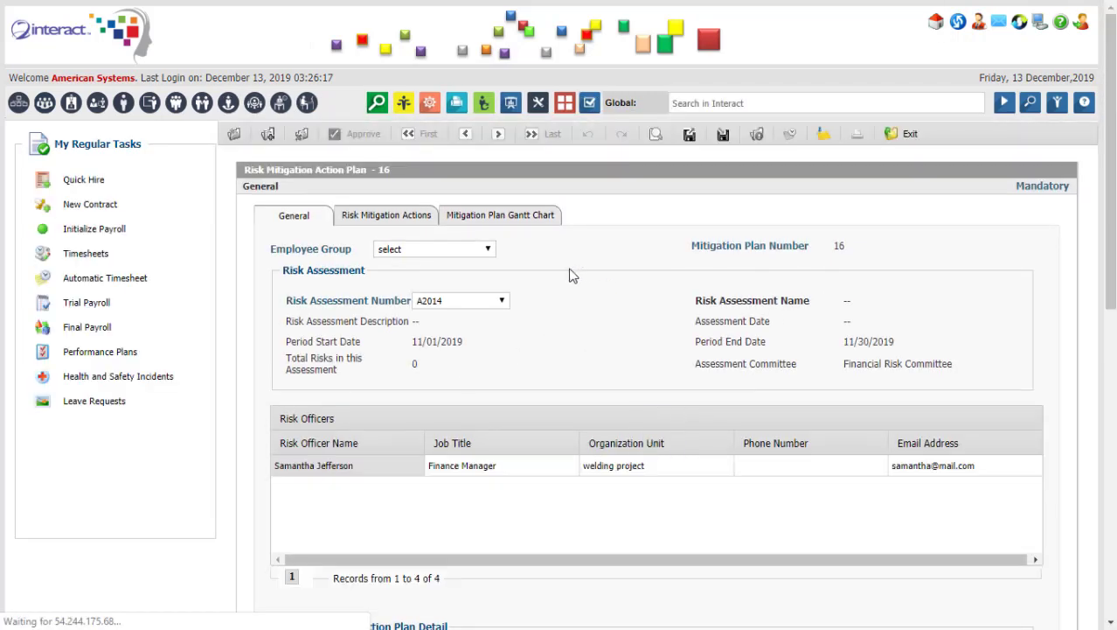
pyautogui.moveTo(1106, 204)
pyautogui.mouseDown()
pyautogui.moveTo(1106, 382)
pyautogui.moveTo(1106, 209)
pyautogui.mouseUp()
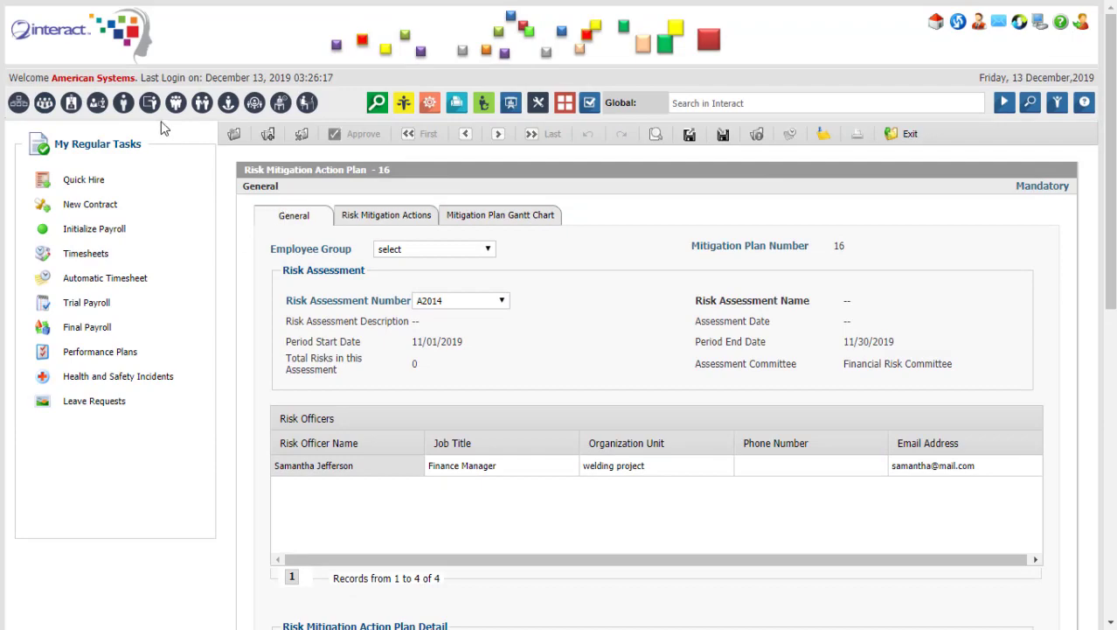
pyautogui.click(123, 105)
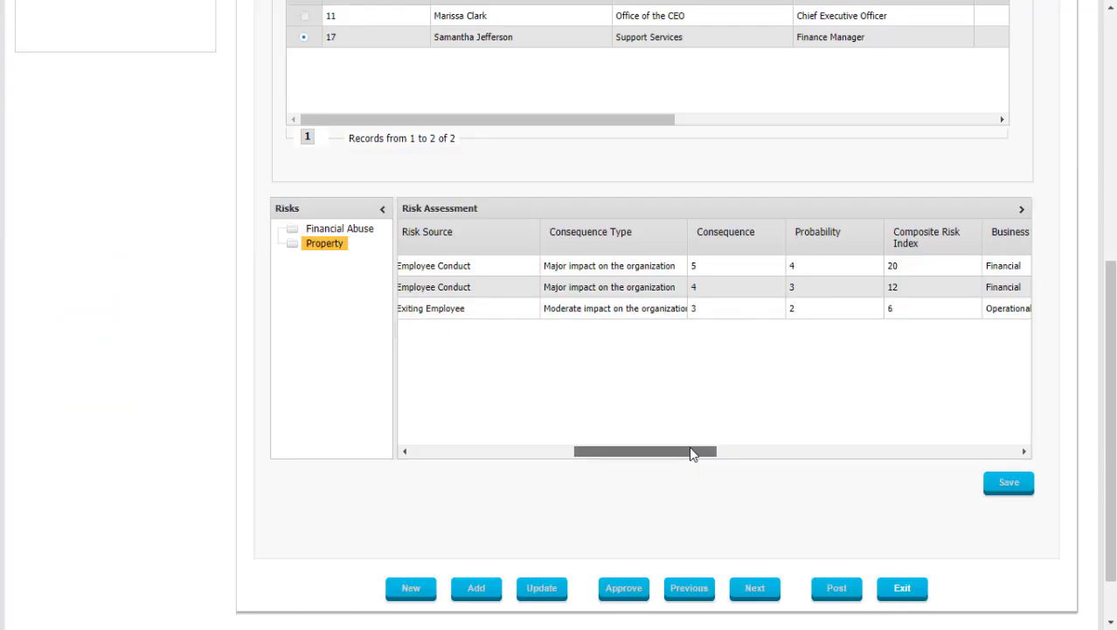
pyautogui.moveTo(690, 453); pyautogui.dragTo(879, 457)
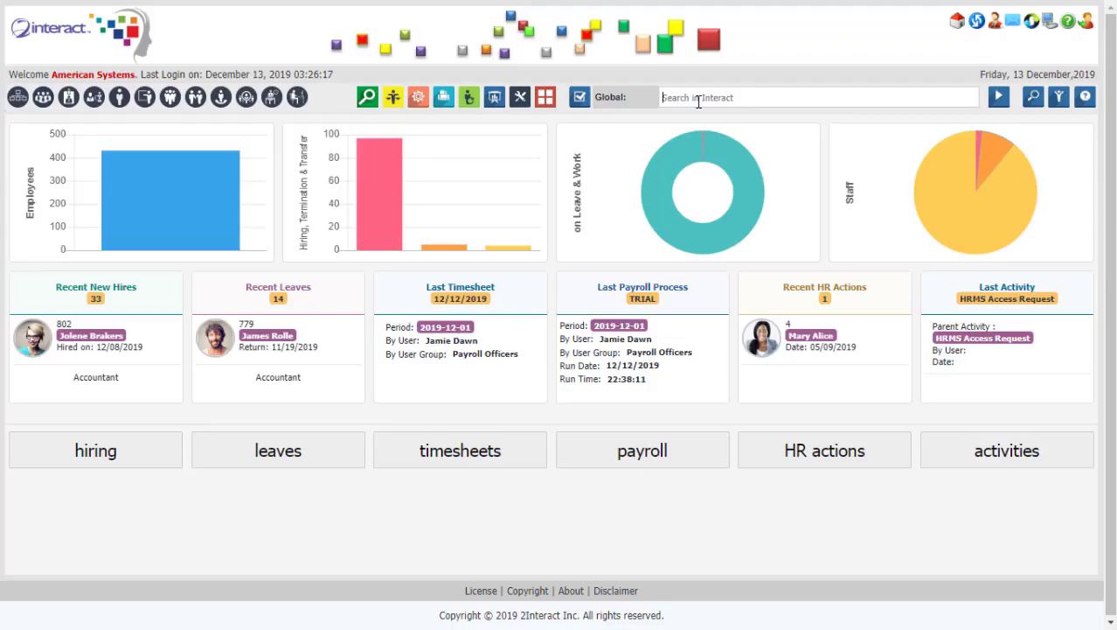
# Search 'eoe' in the global search and open the EOE Checklists activity.
pyautogui.write('risk')
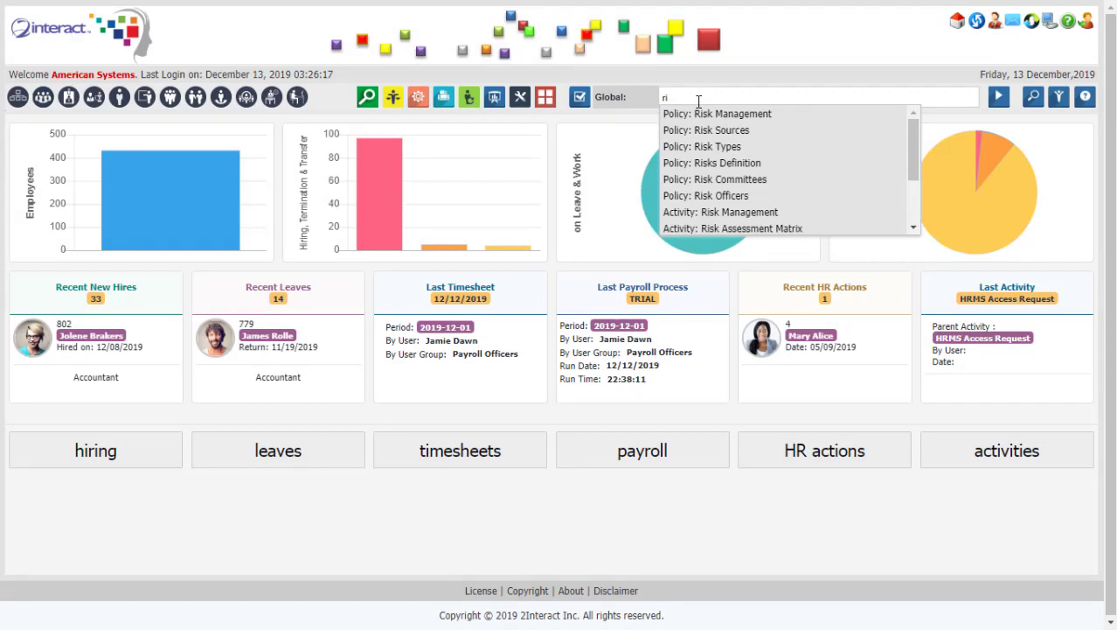
pyautogui.press('BackSpace')
pyautogui.press('BackSpace')
pyautogui.write('eoe')
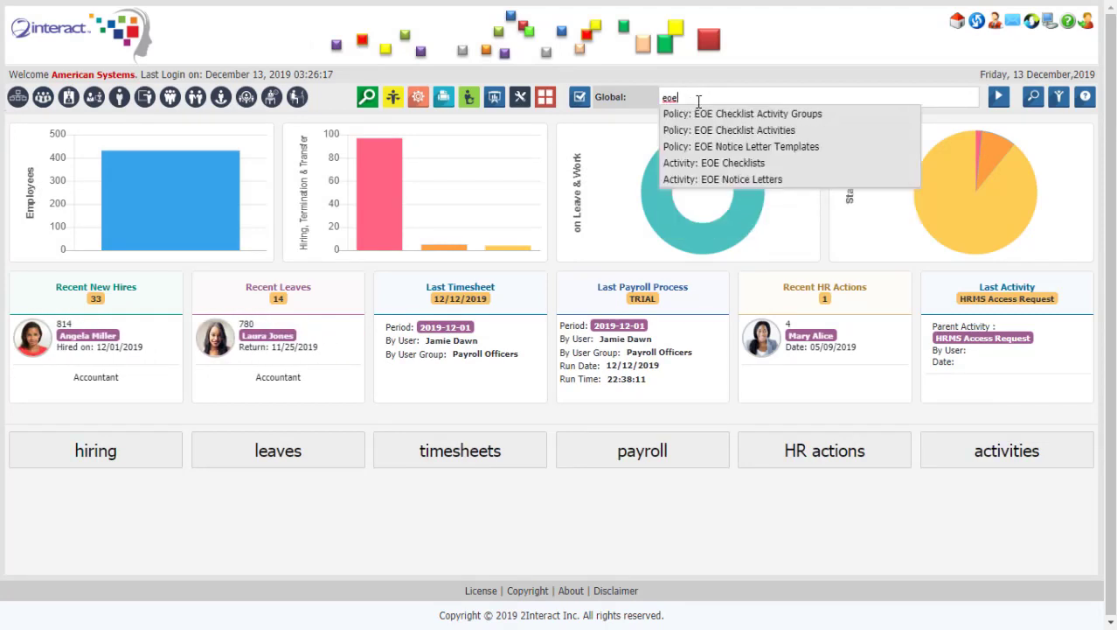
pyautogui.click(739, 168)
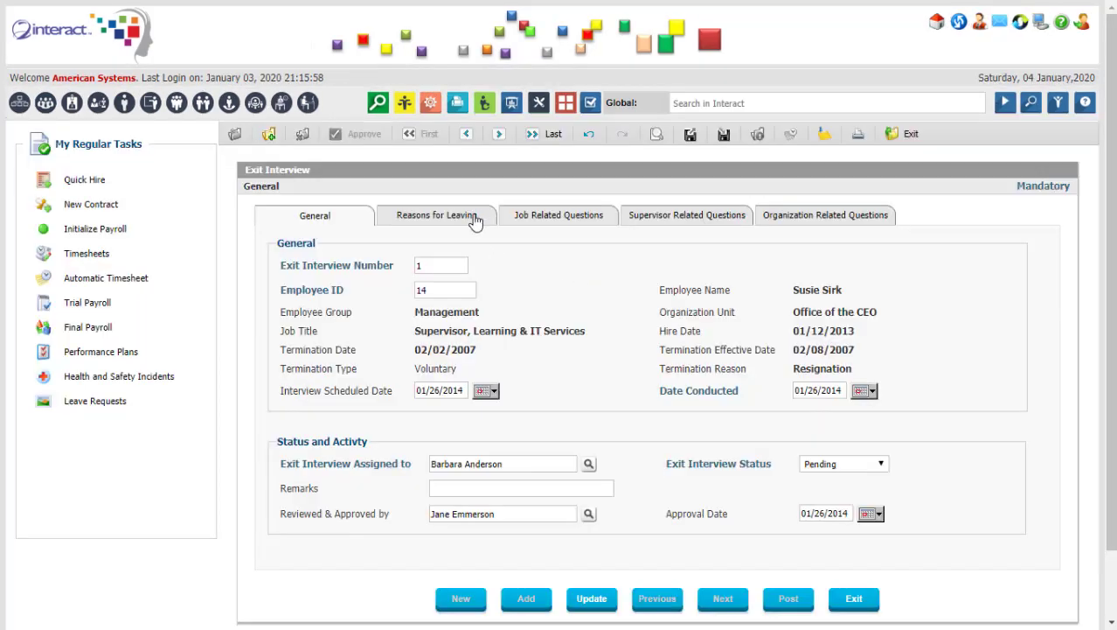
# Browse the exit interview questions, then show the HR checklist with its Remarks column visible.
pyautogui.click(473, 217)
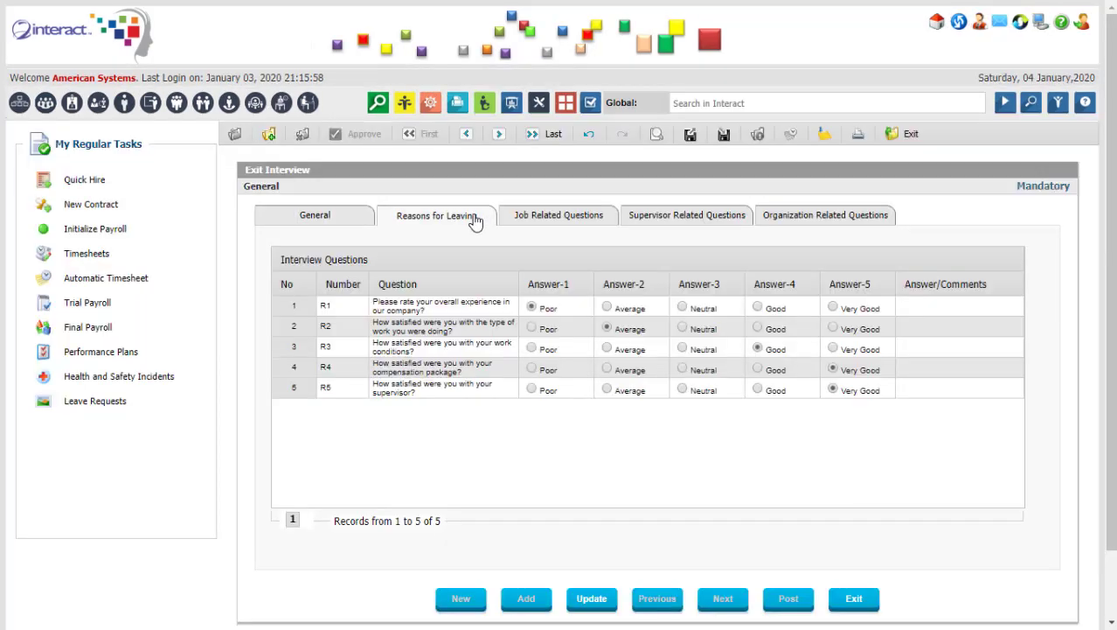
pyautogui.click(552, 221)
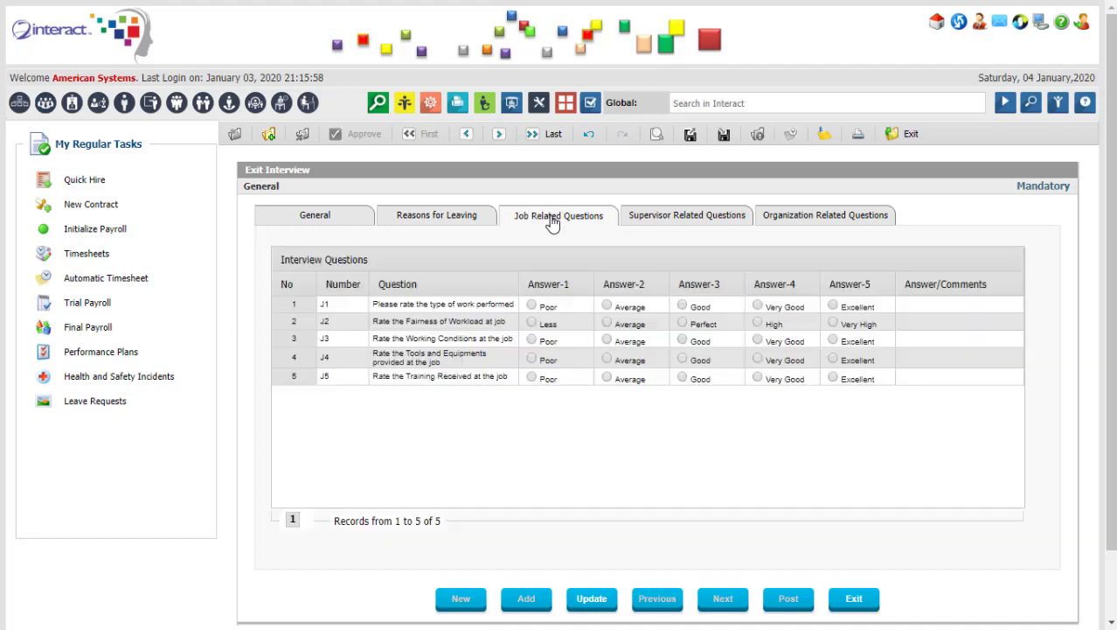
pyautogui.click(715, 221)
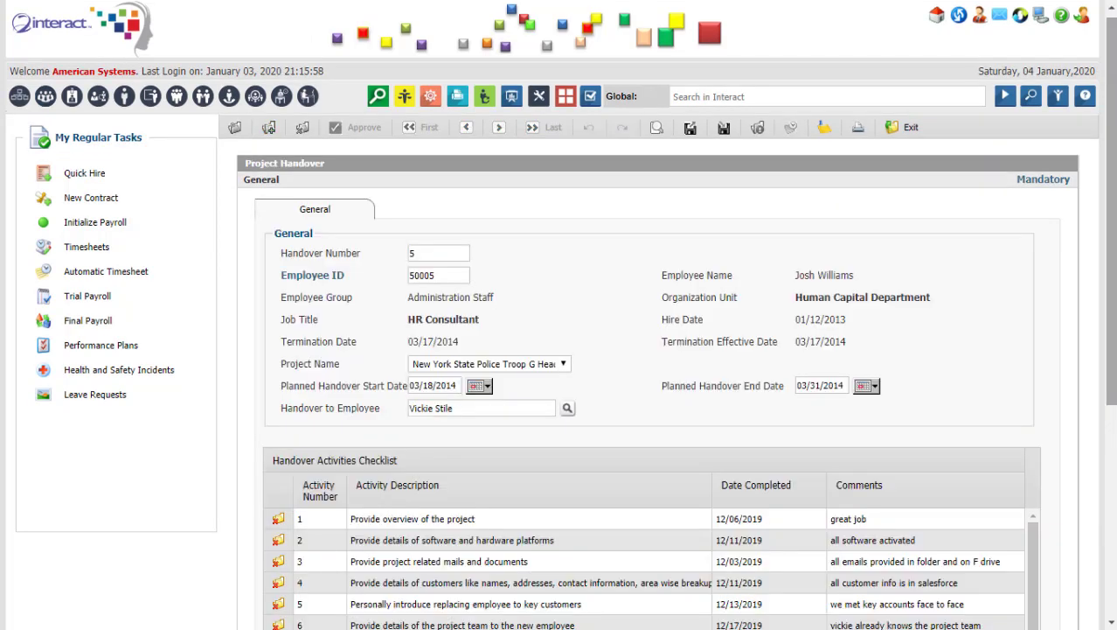
pyautogui.scroll(-3, 560, 349)
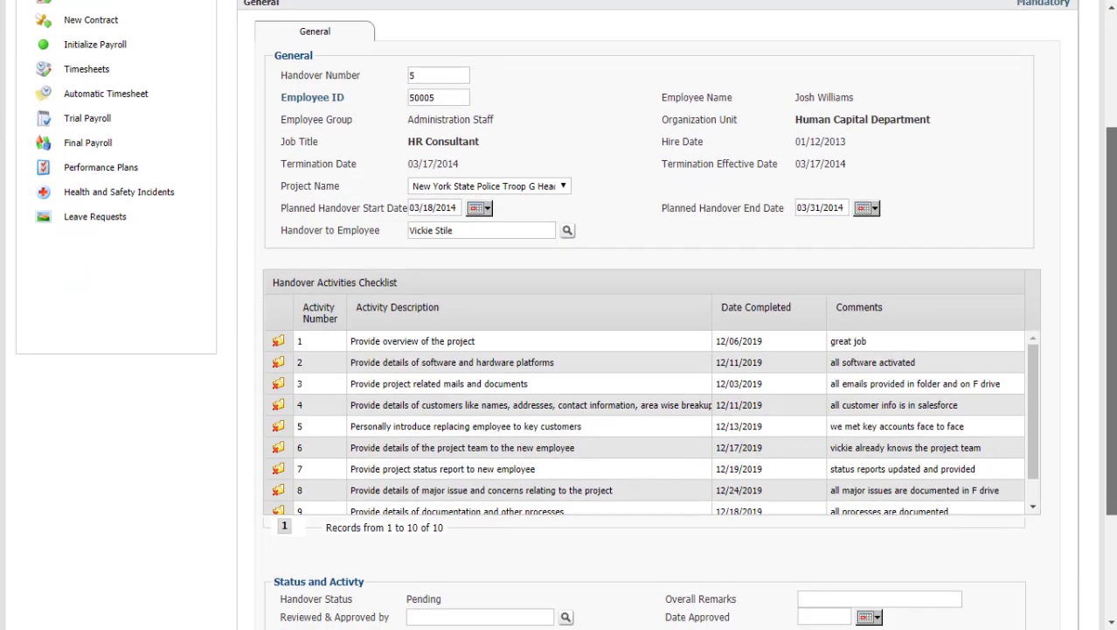
pyautogui.scroll(-2, 1080, 327)
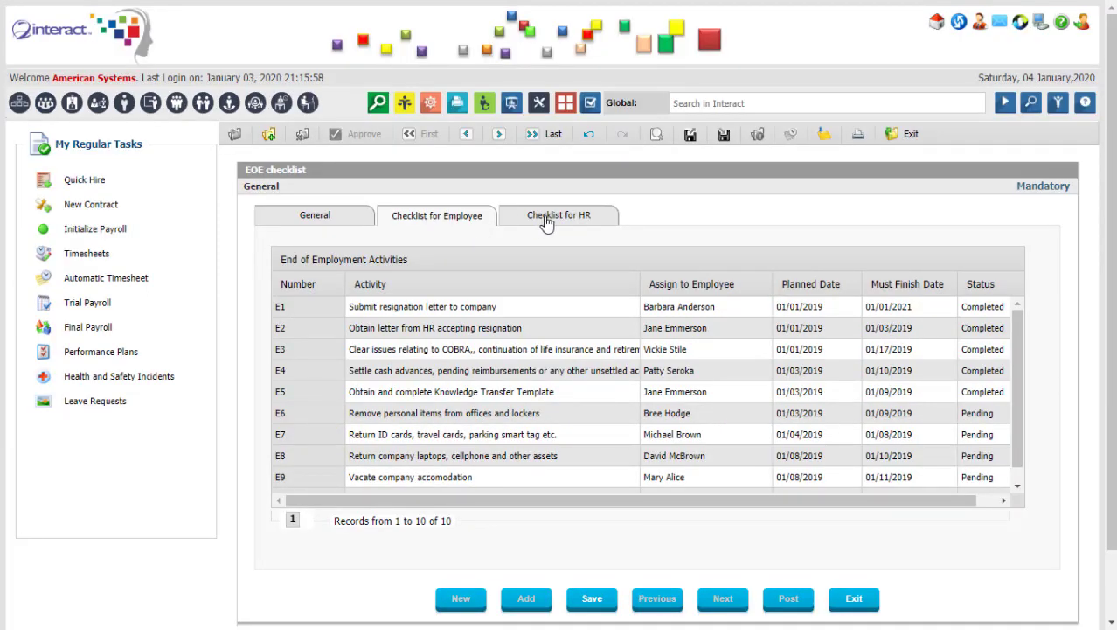
pyautogui.click(545, 220)
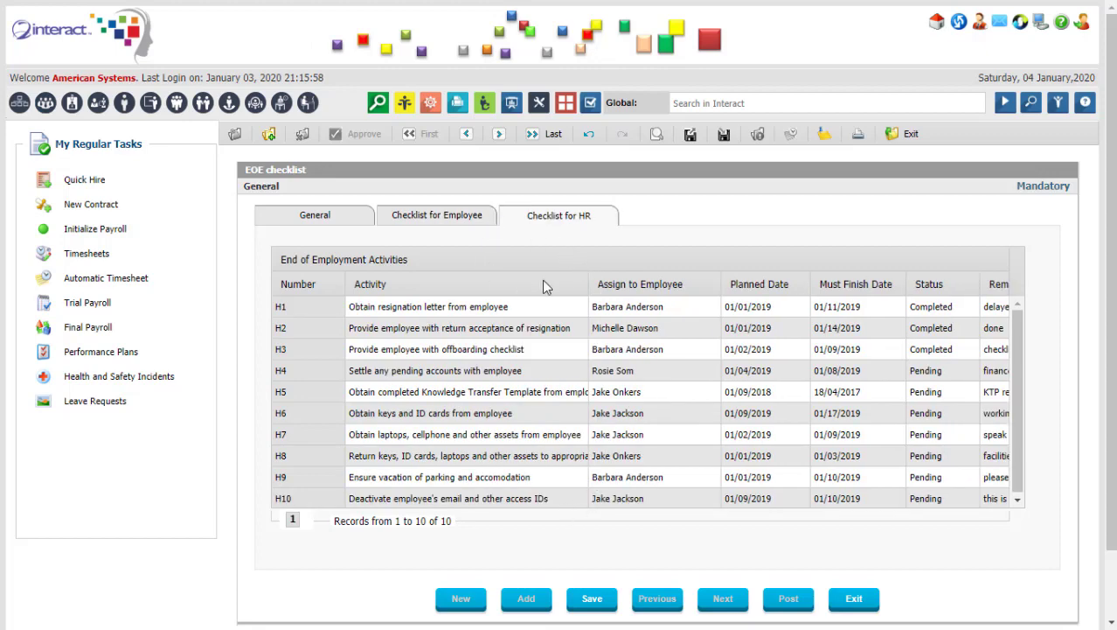
pyautogui.moveTo(540, 290); pyautogui.dragTo(476, 306)
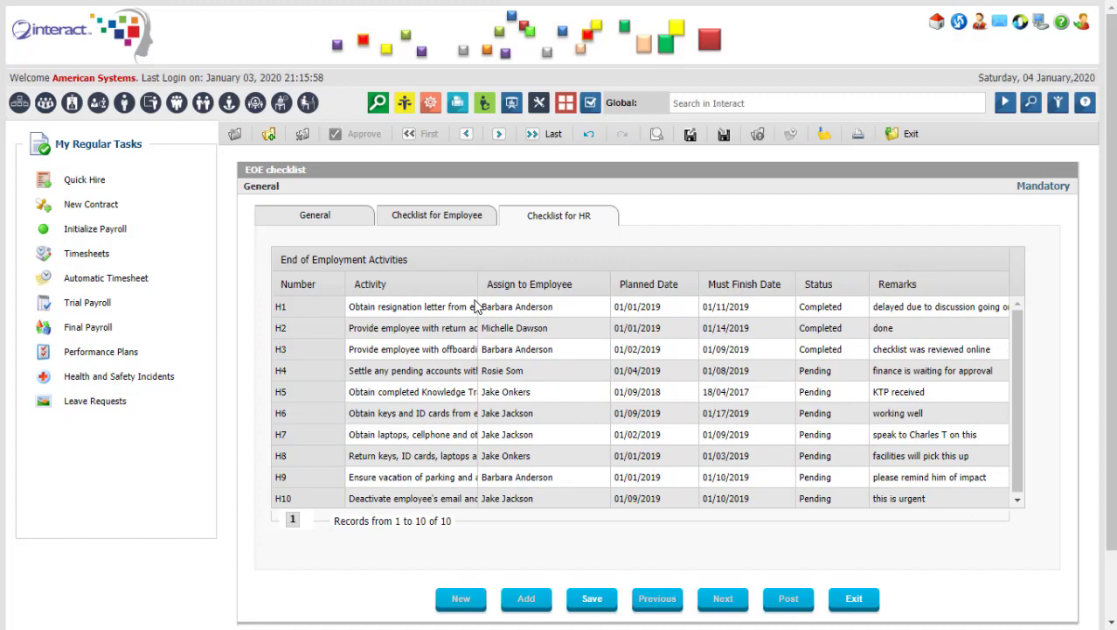